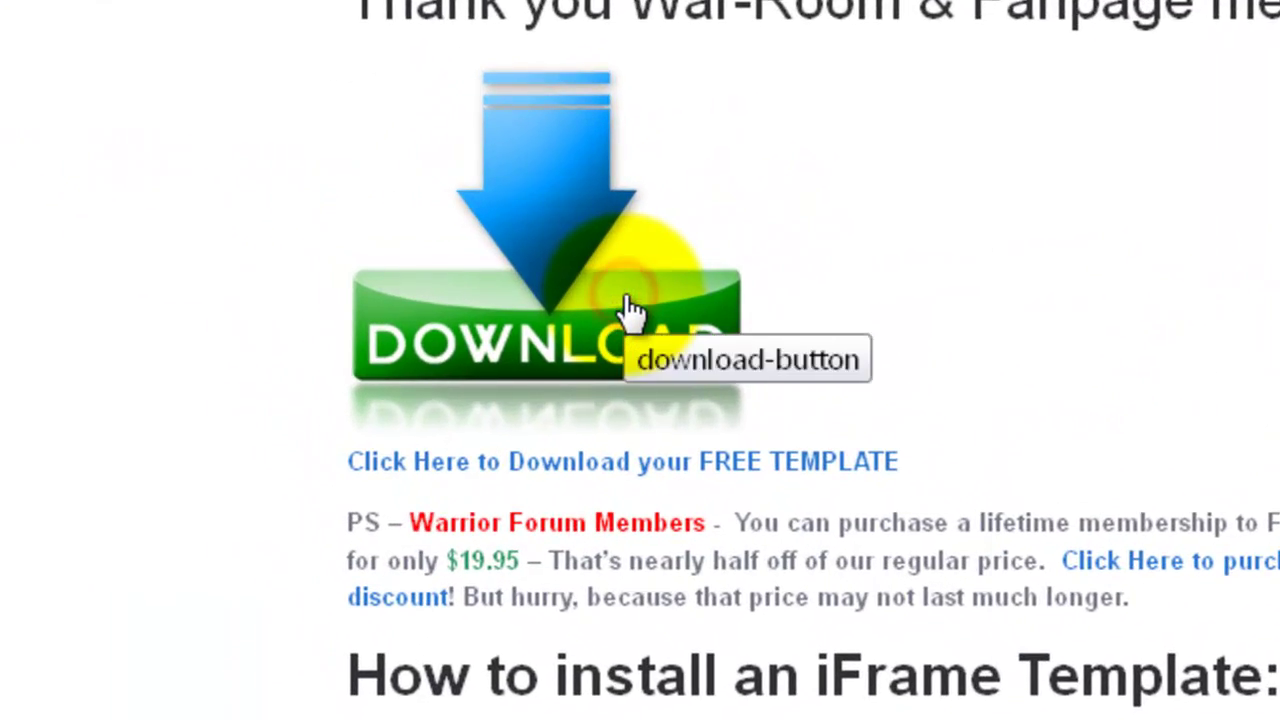
- Download Template10.zip into the FreeTemplate folder and check it in the browser's Downloads list
left_click(632, 310)
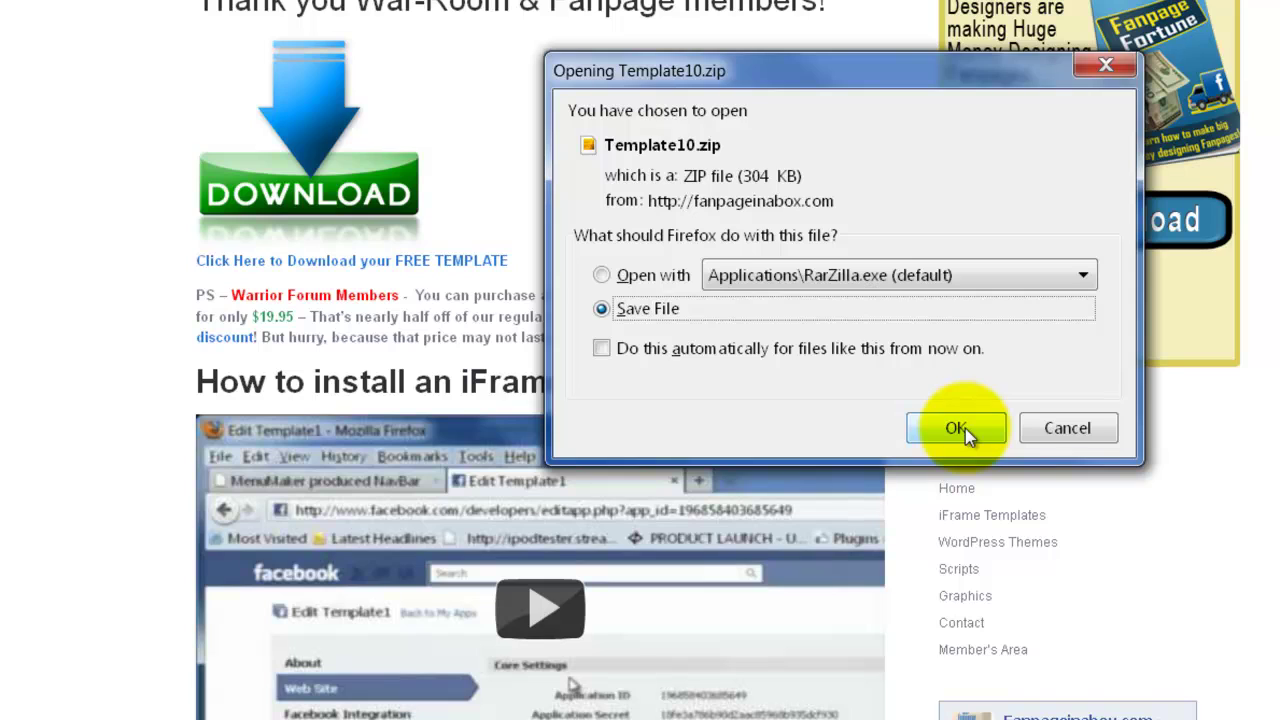
left_click(957, 428)
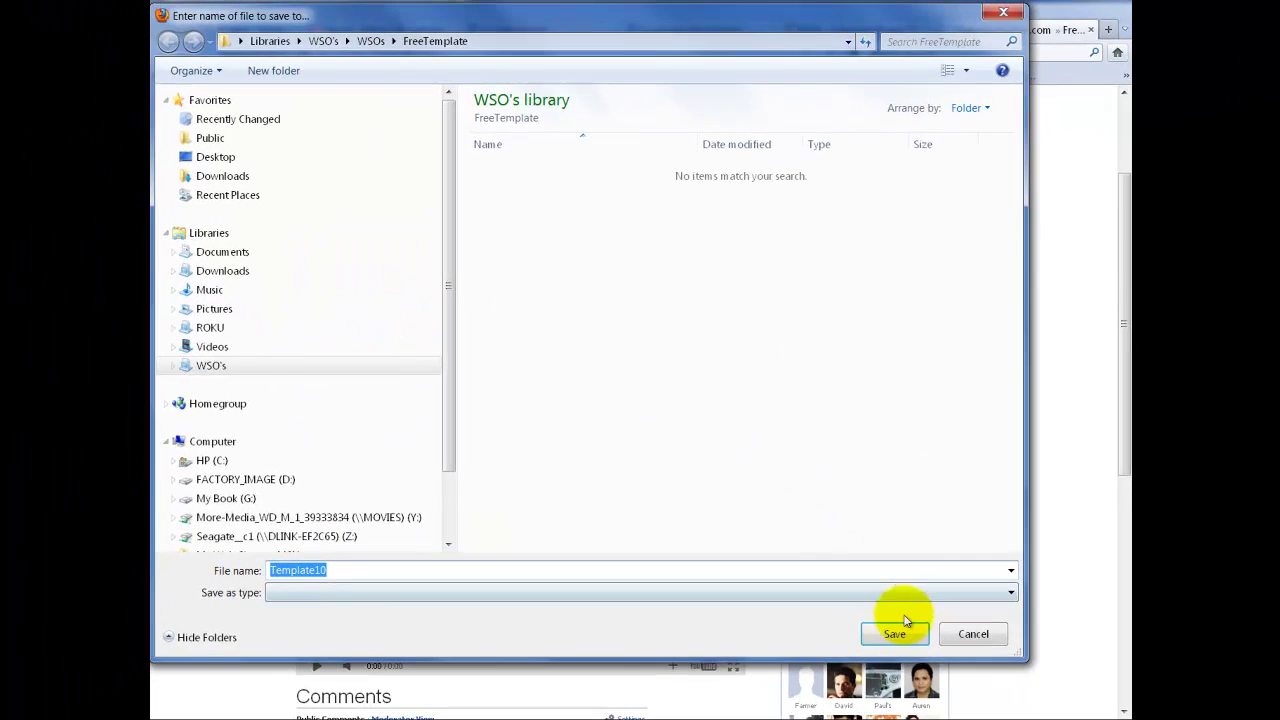
left_click(894, 636)
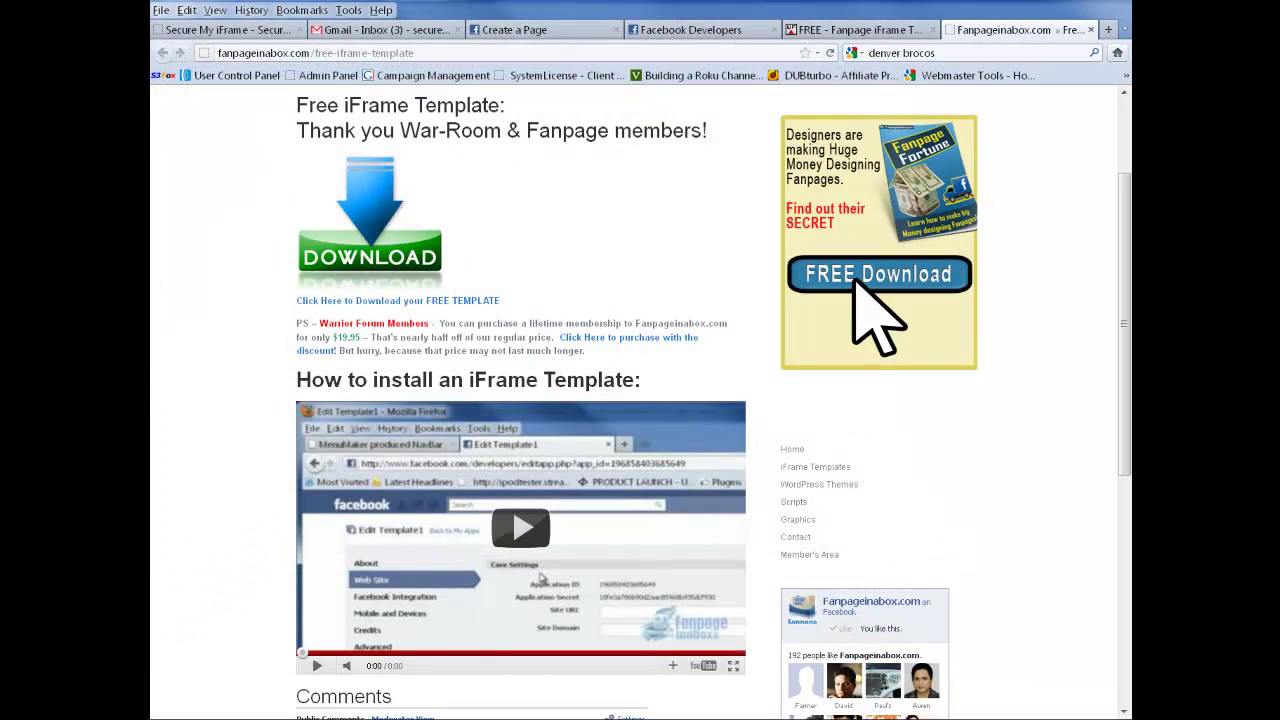
scroll(346, 18, "down", 1)
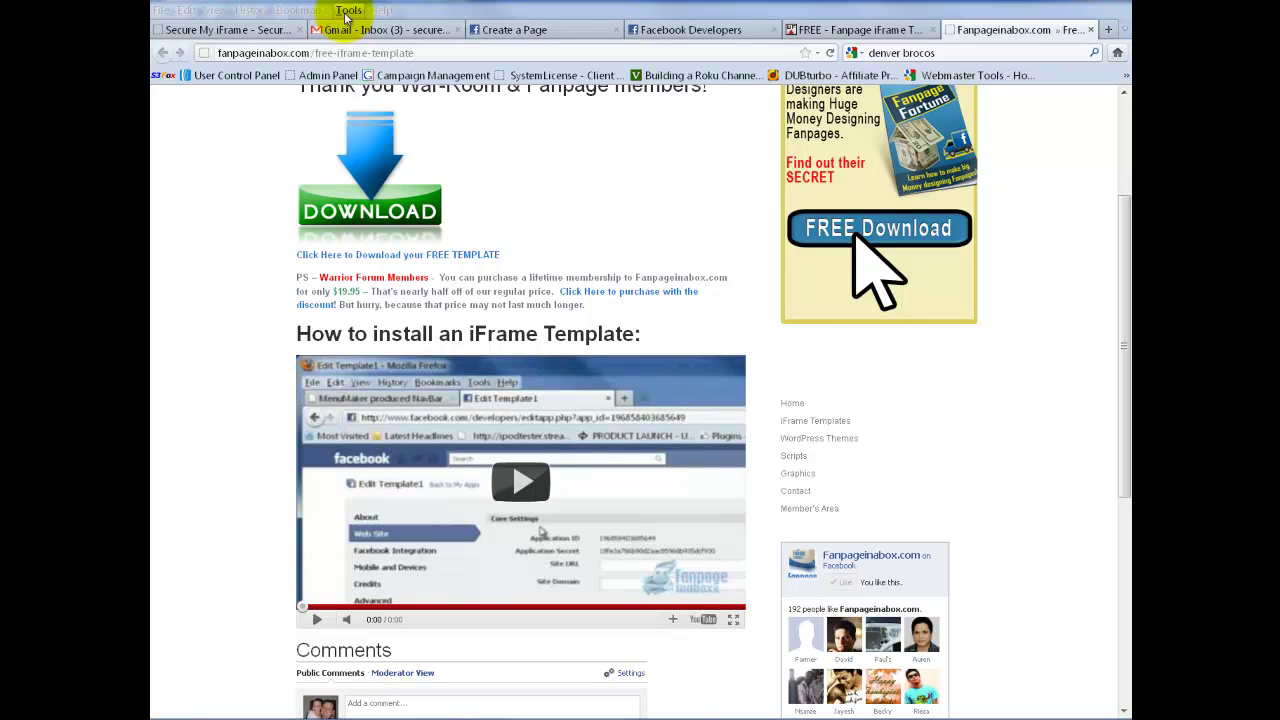
left_click(347, 11)
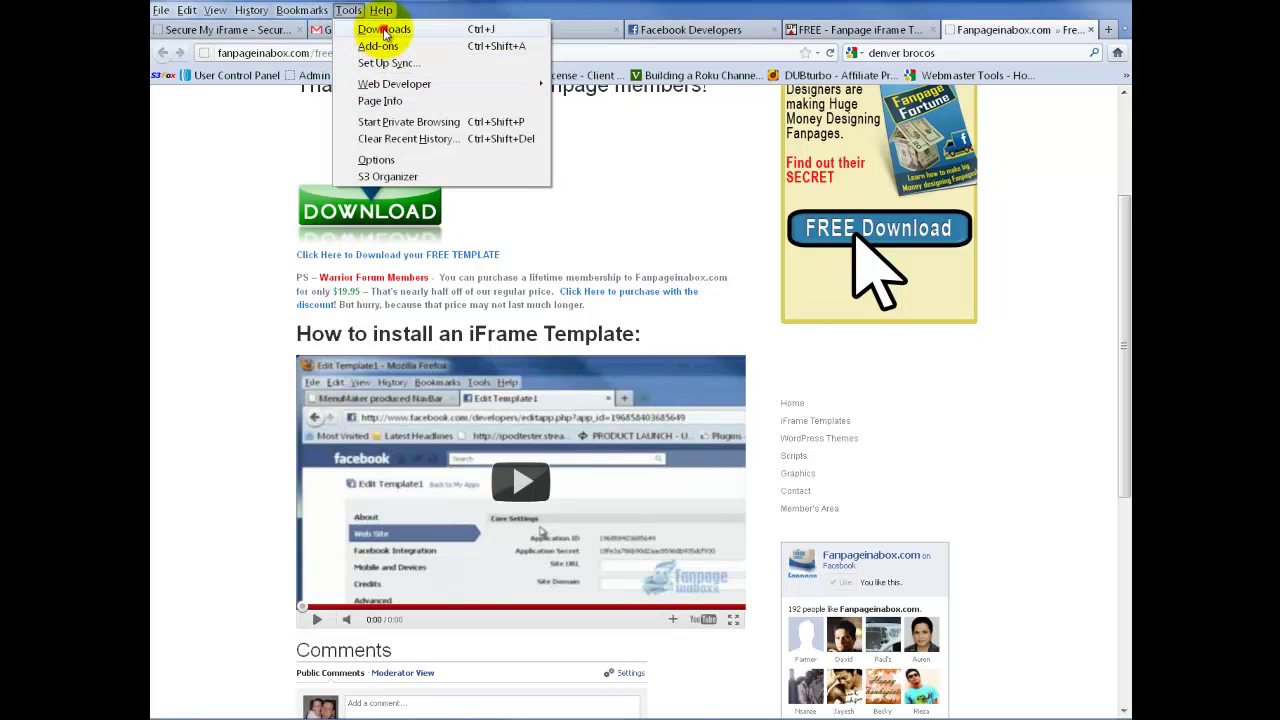
key("Escape")
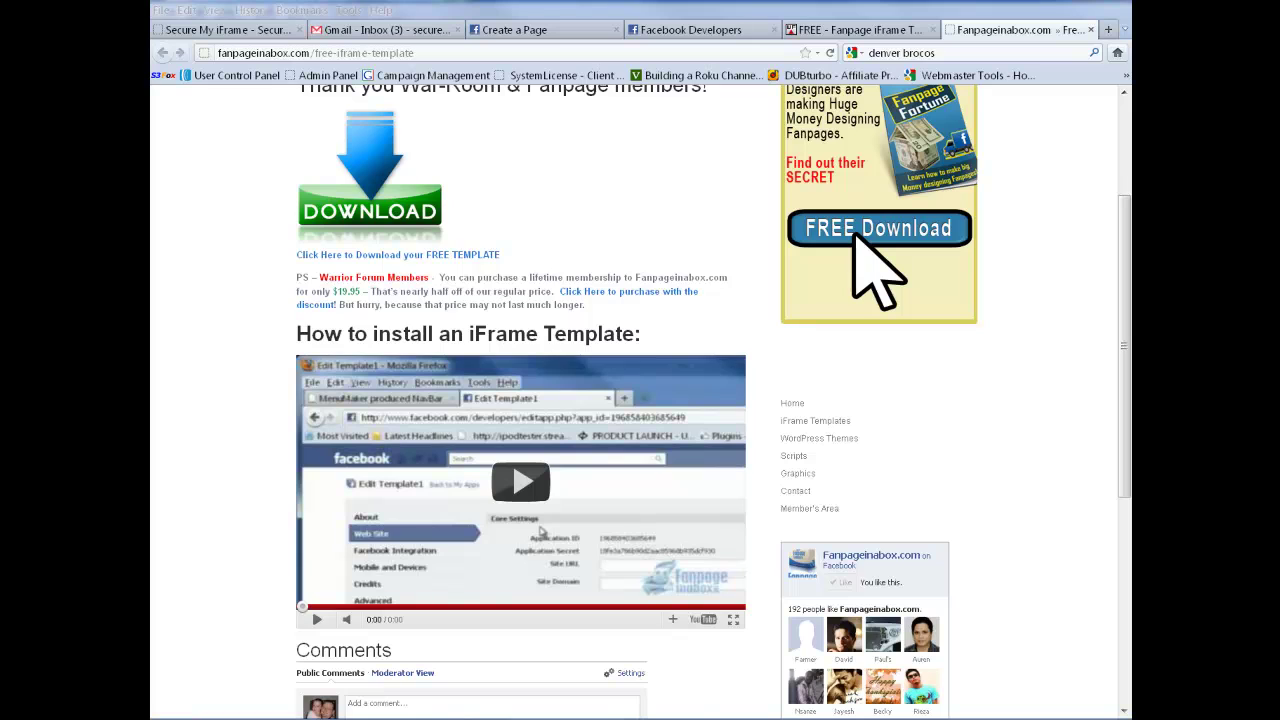
- Extract Template10.zip from its containing folder into a new Template10 folder, then return to the browser
left_click(314, 166)
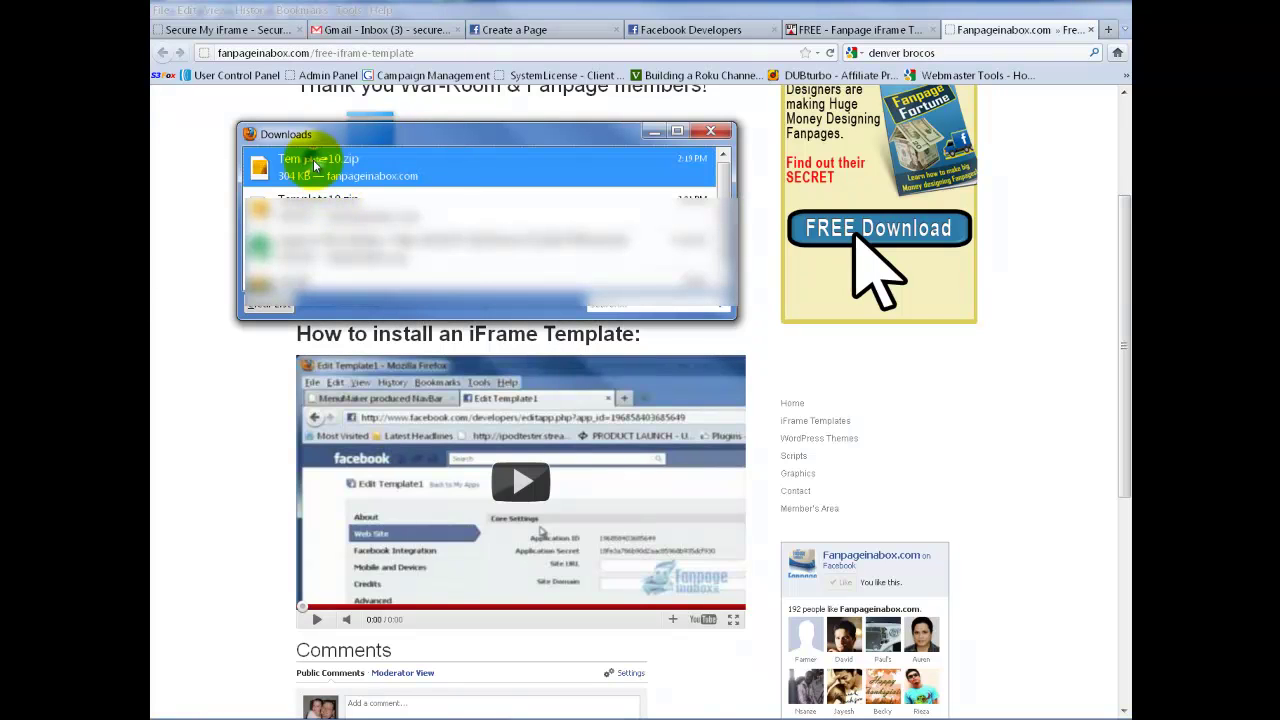
right_click(314, 166)
left_click(378, 194)
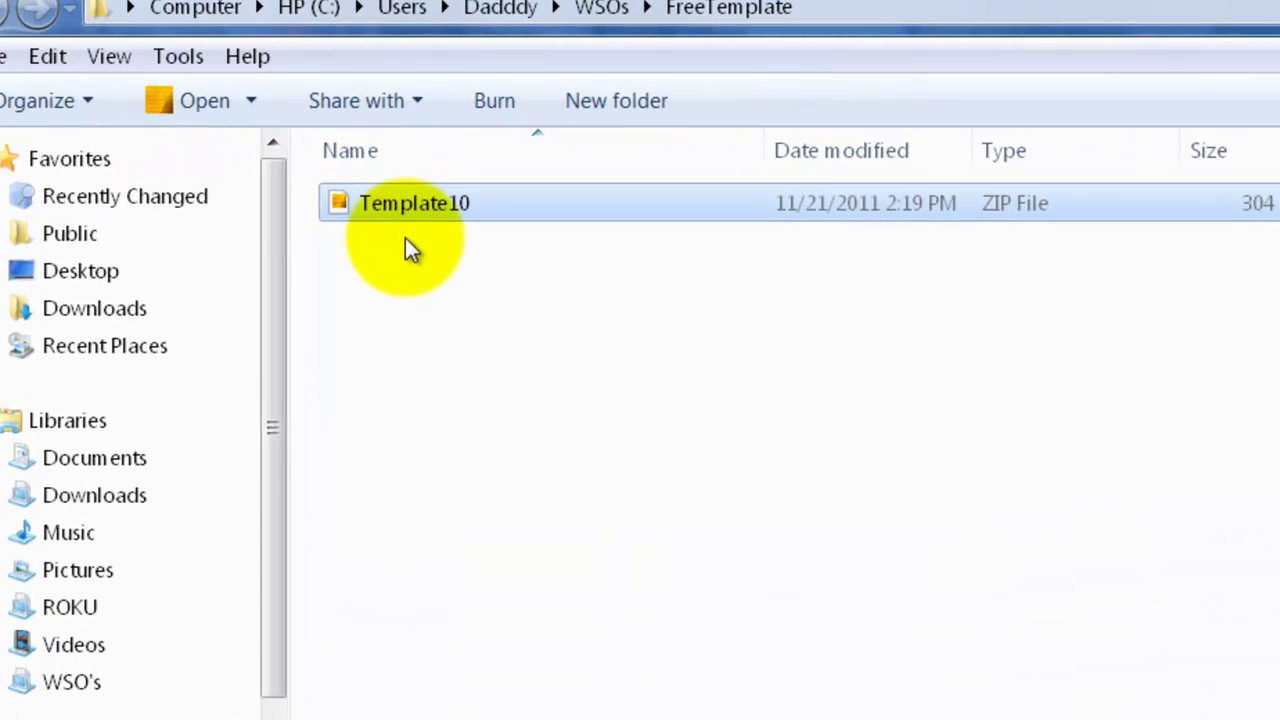
right_click(413, 210)
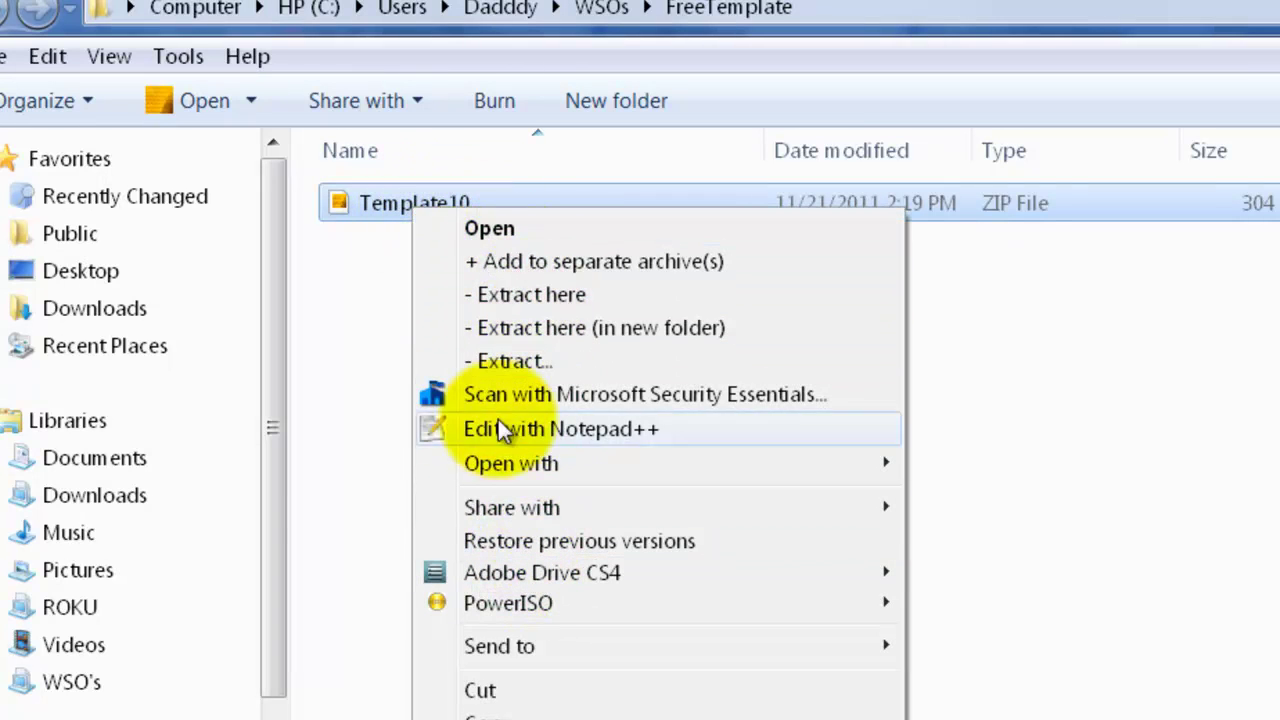
left_click(513, 332)
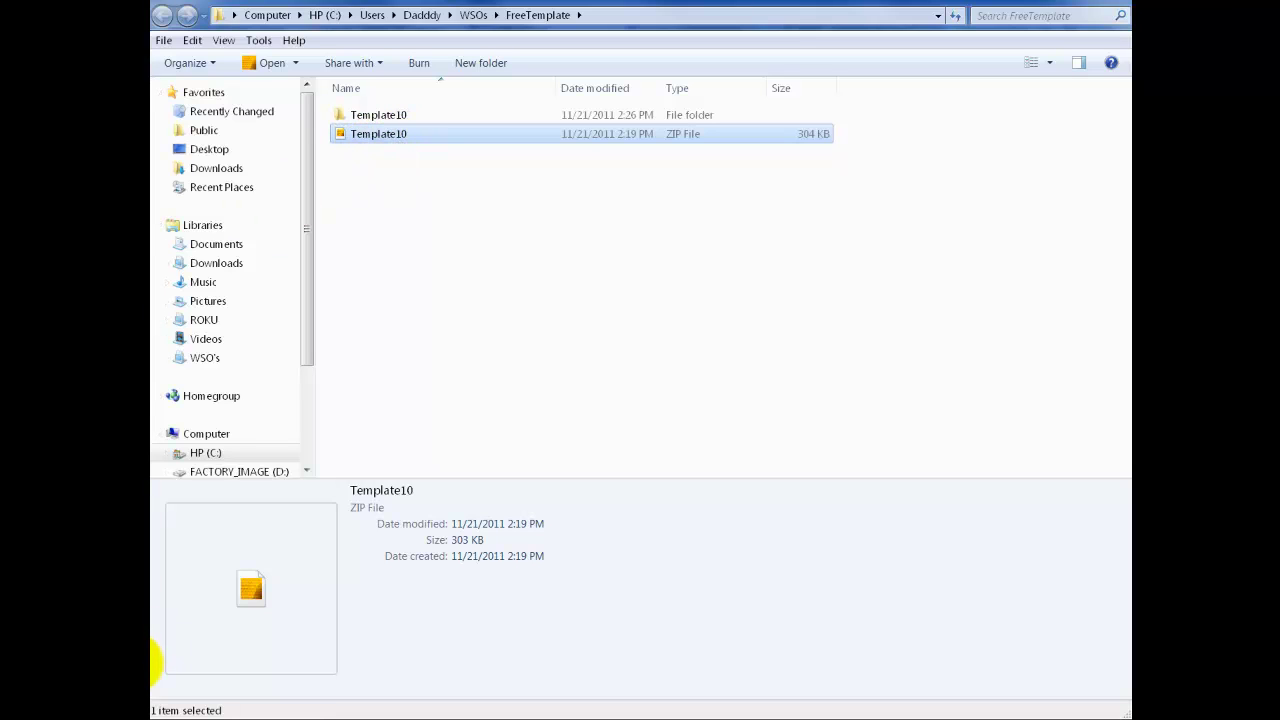
left_click(152, 662)
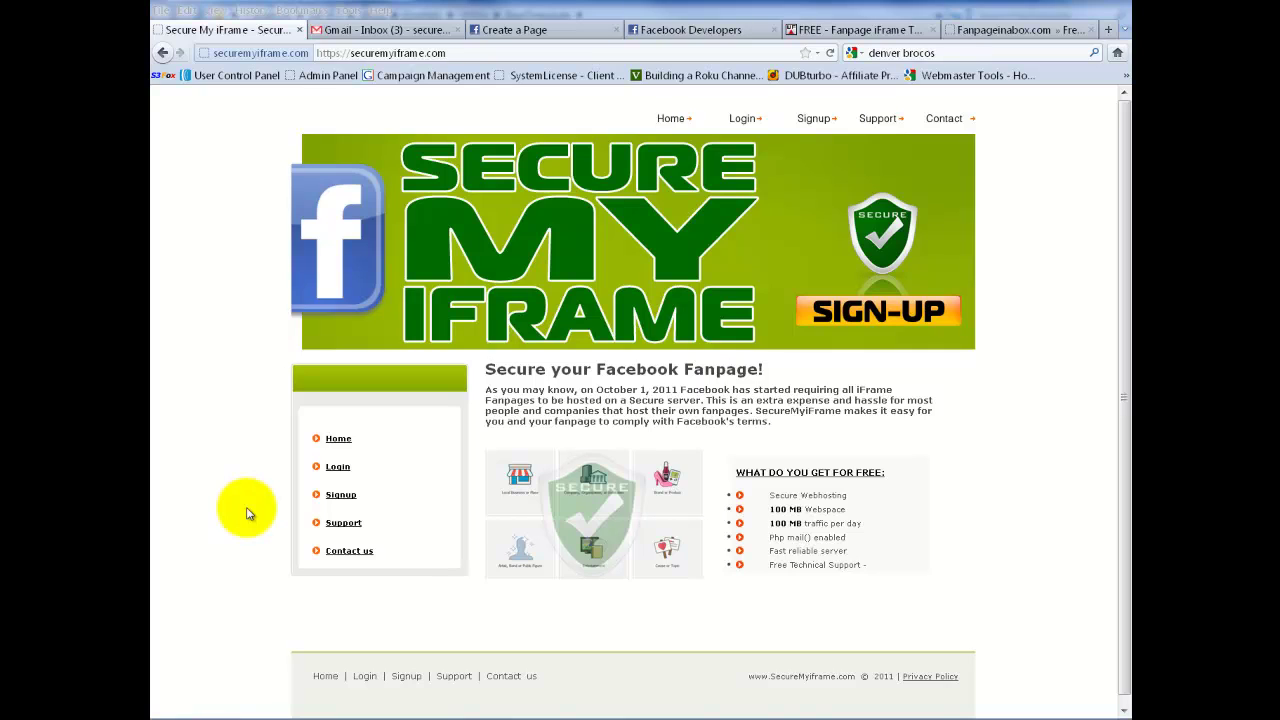
- Open the SecureMyiFrame signup form and fill in the full name and login ID
left_click(343, 505)
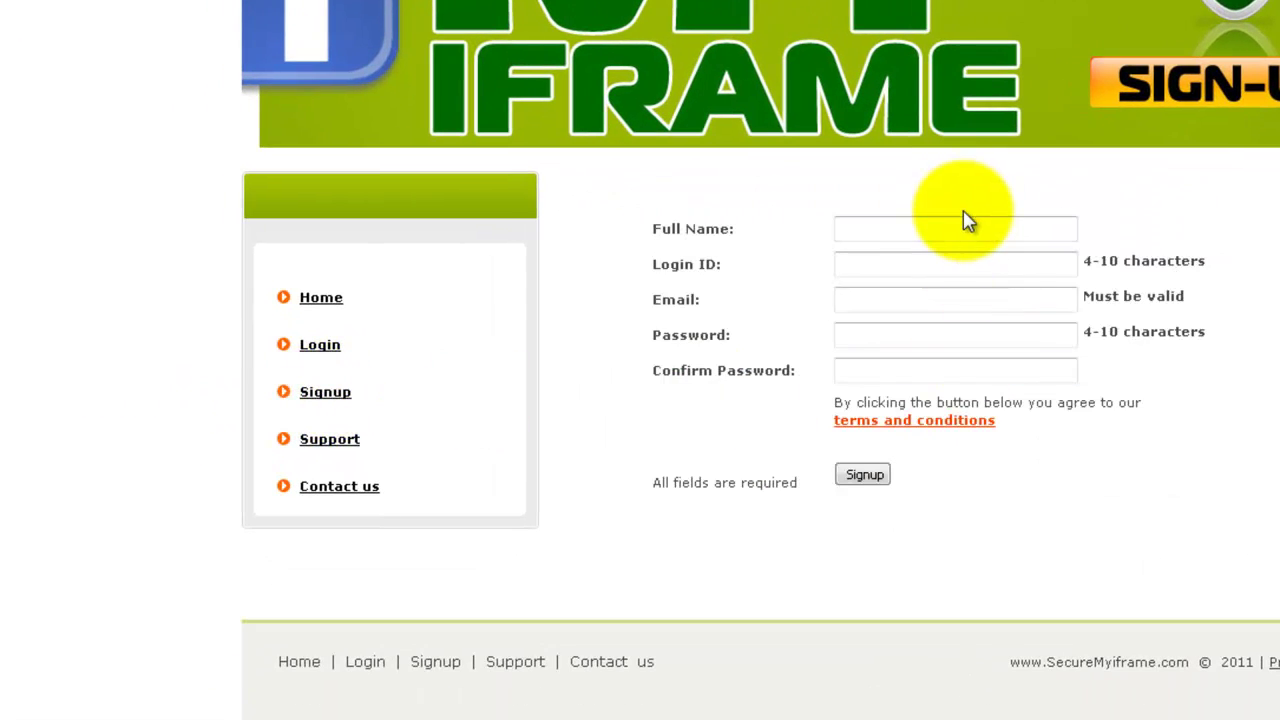
left_click(965, 232)
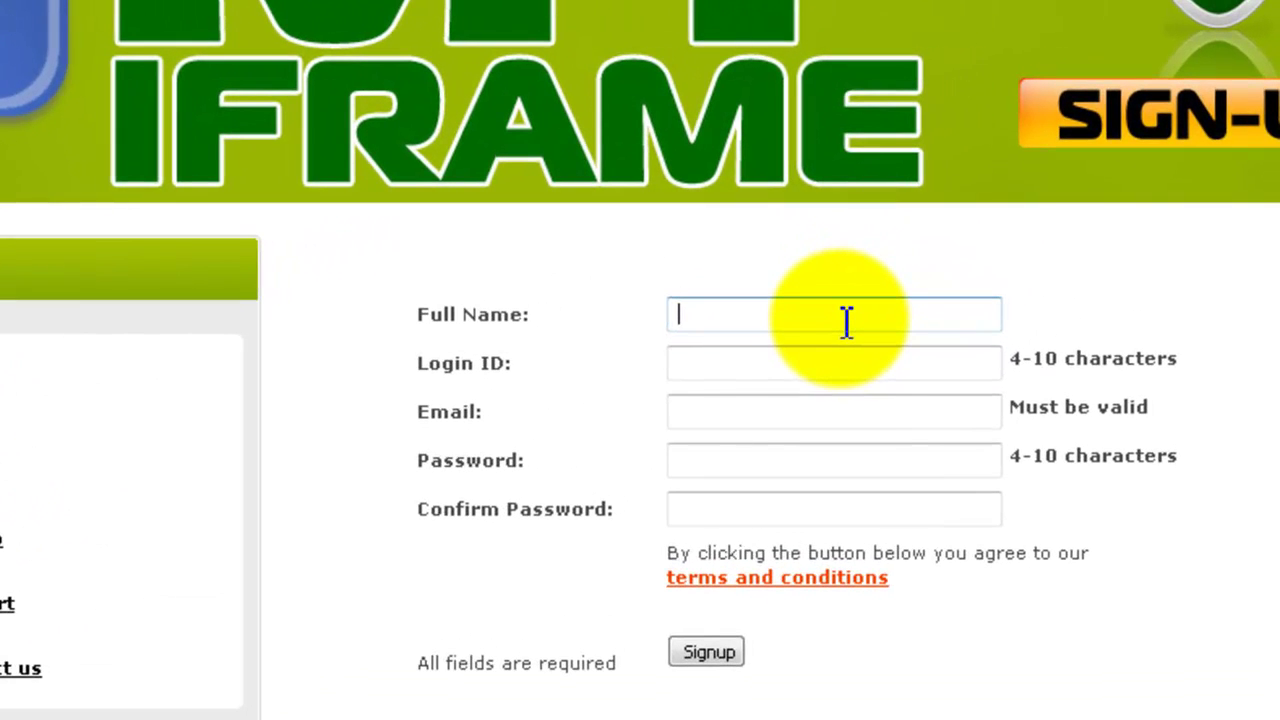
type("Gary")
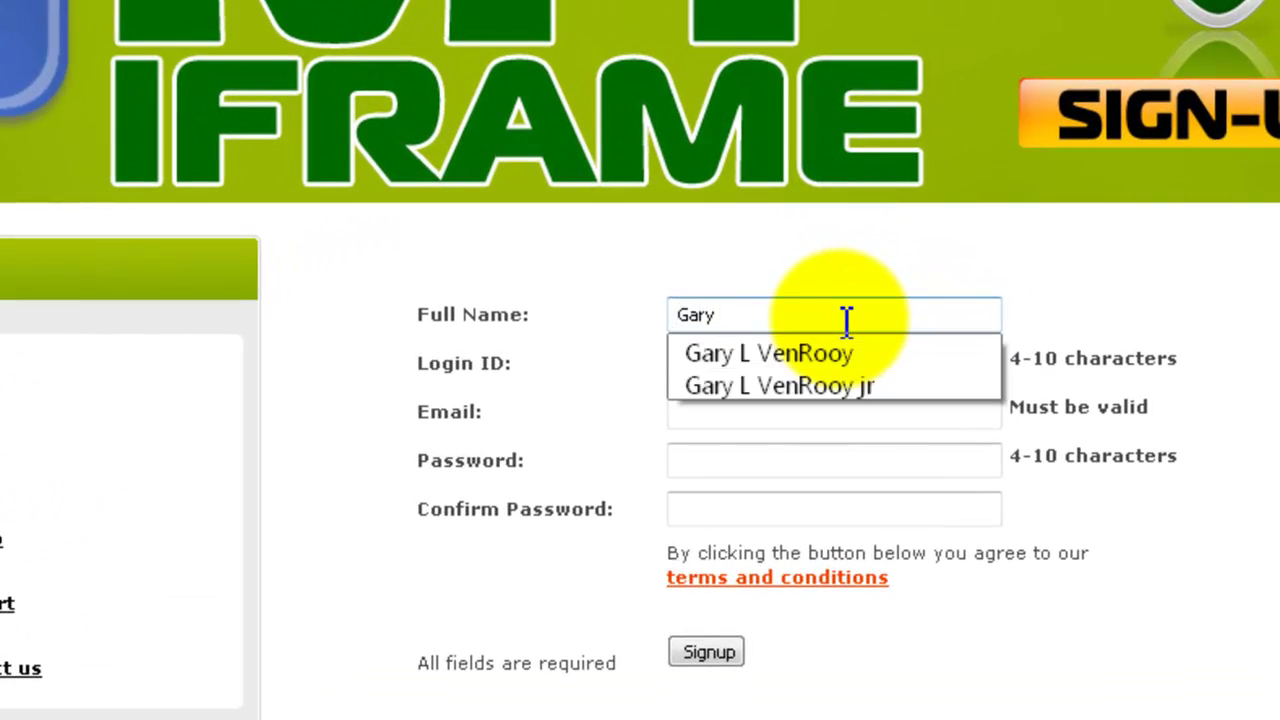
left_click(826, 352)
left_click(826, 352)
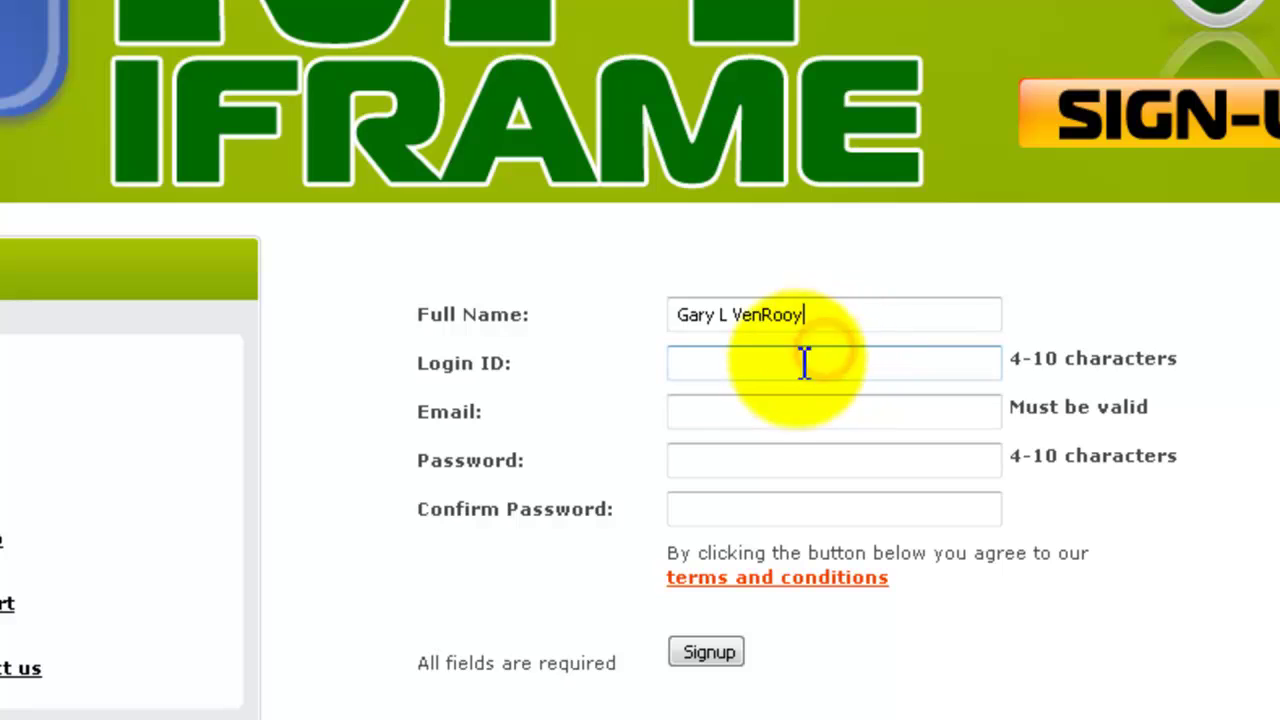
left_click(761, 368)
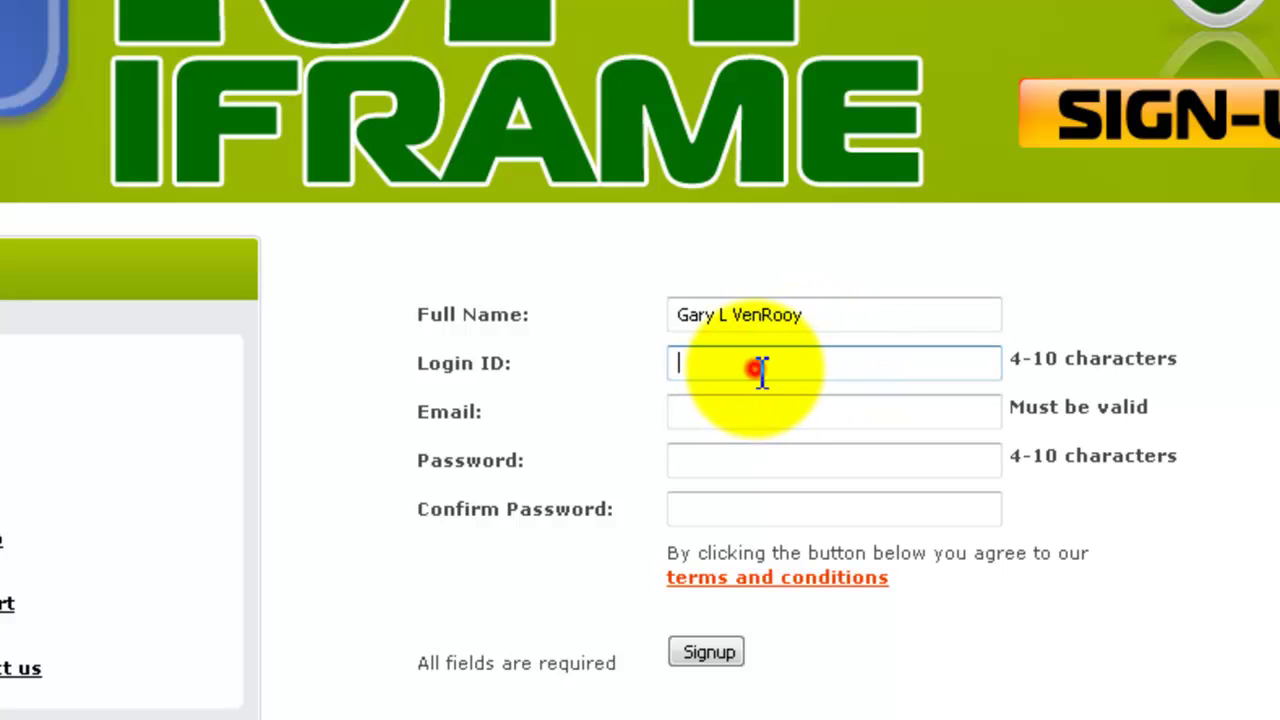
type("T")
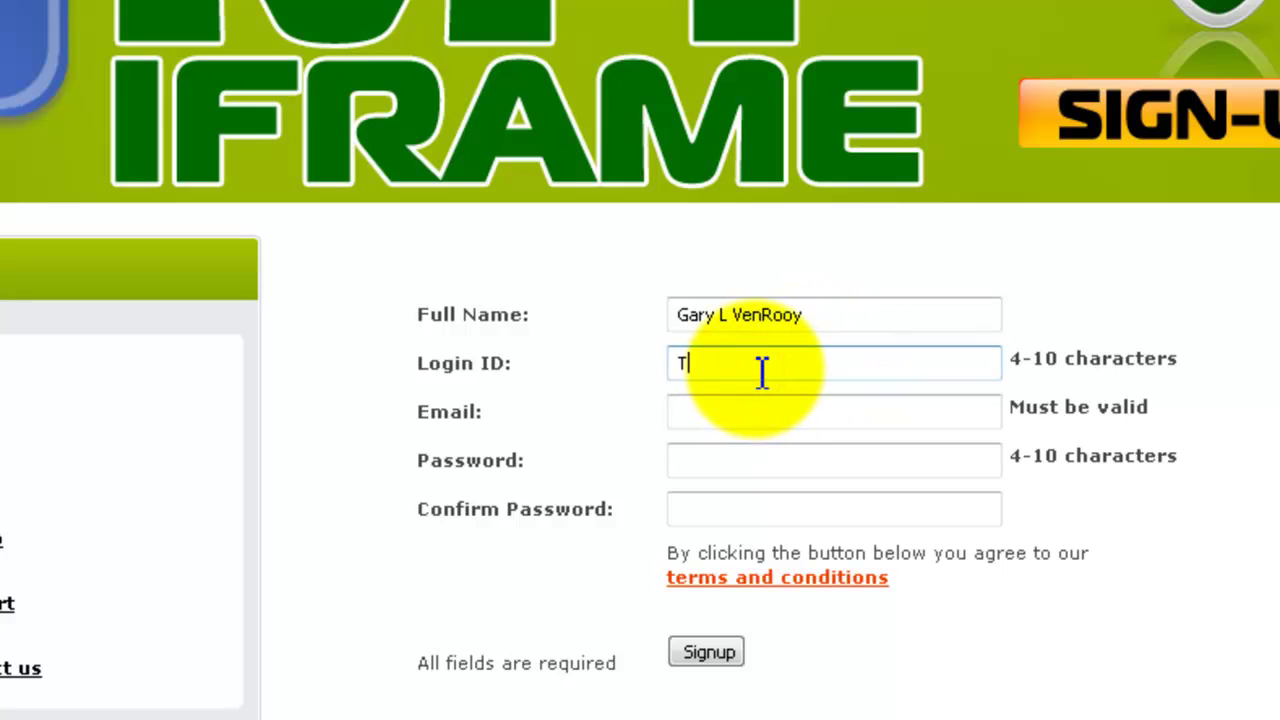
type("esting123")
- Enter the e-mail address and matching password, submit the signup, and decline saving the password
key("Tab")
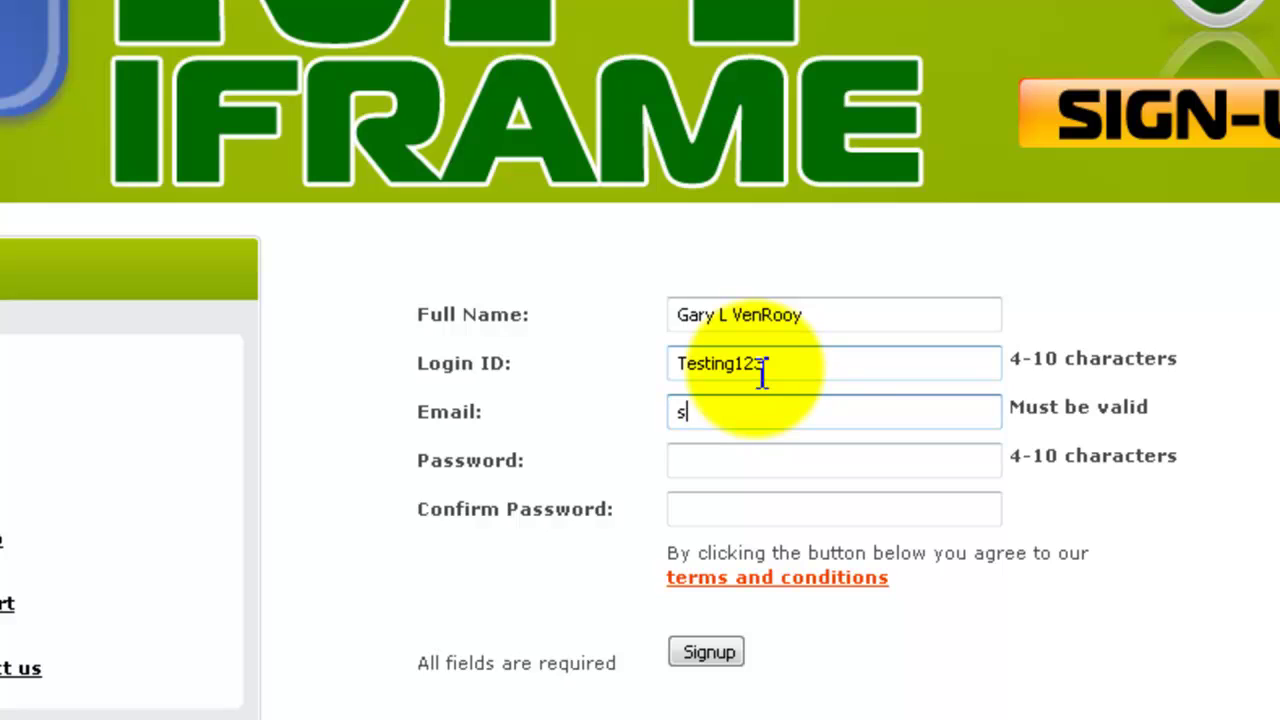
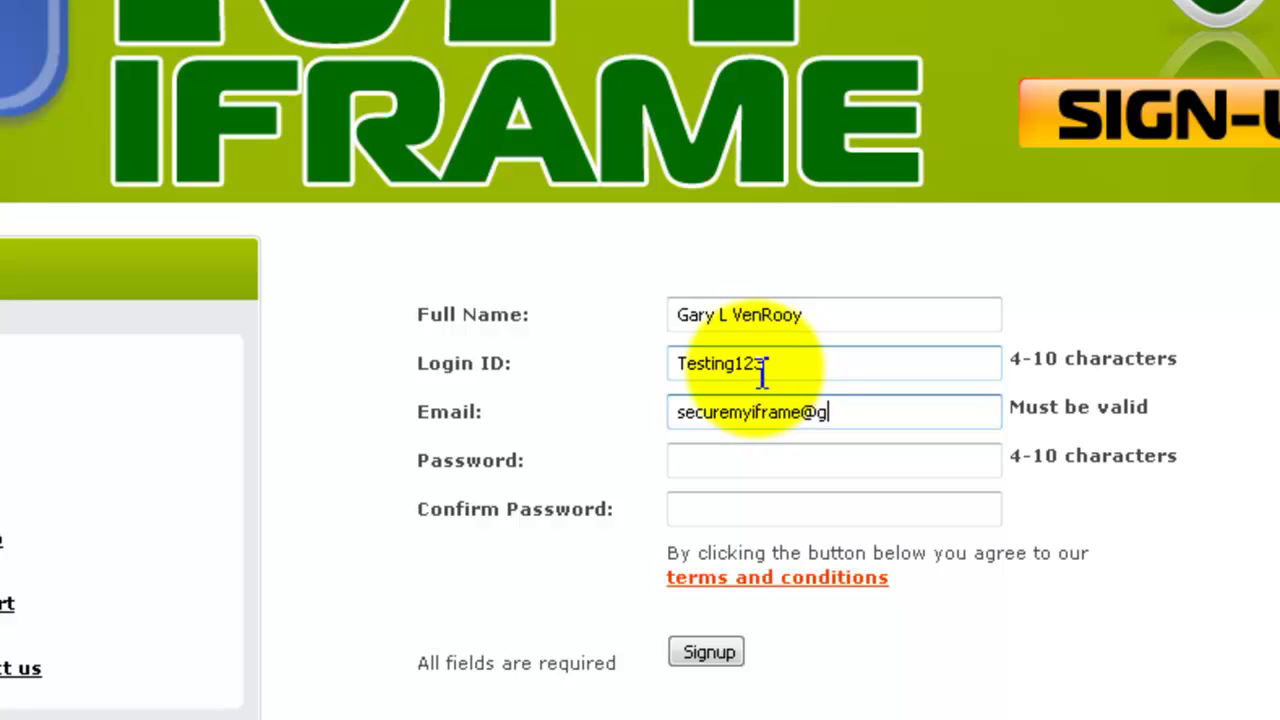
key("Tab")
type("******")
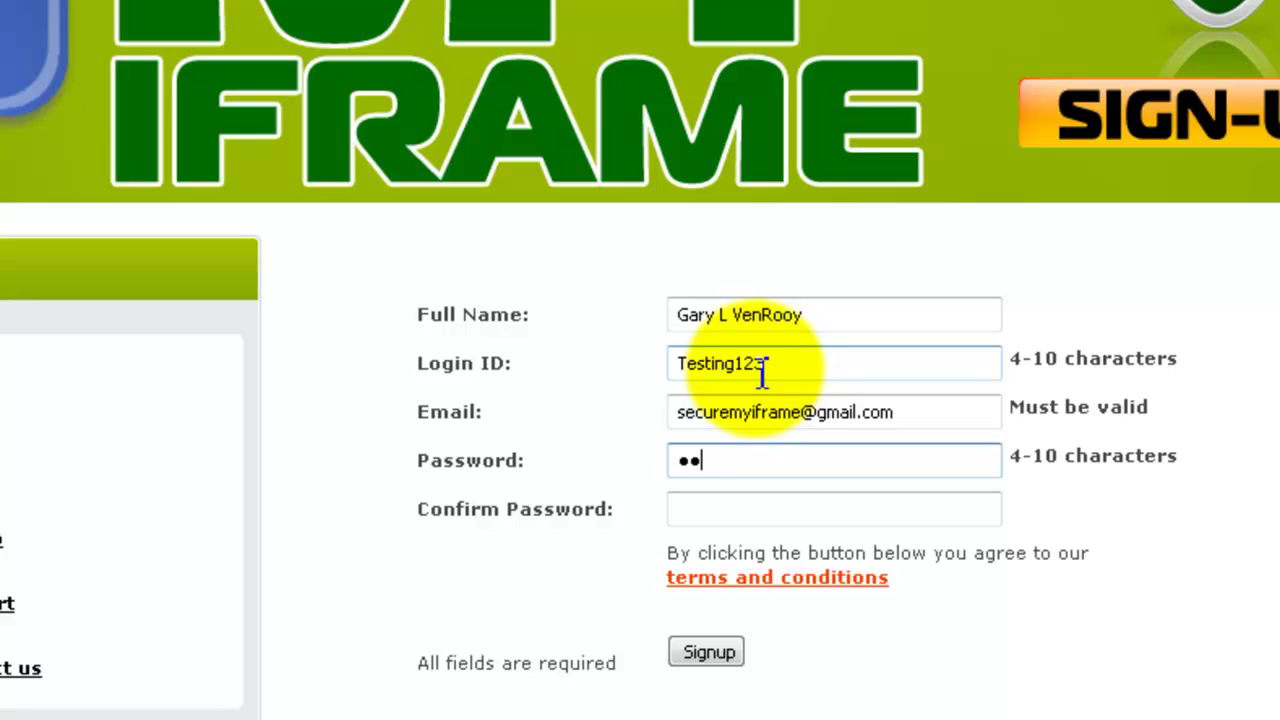
type("****")
key("Tab")
type("*********")
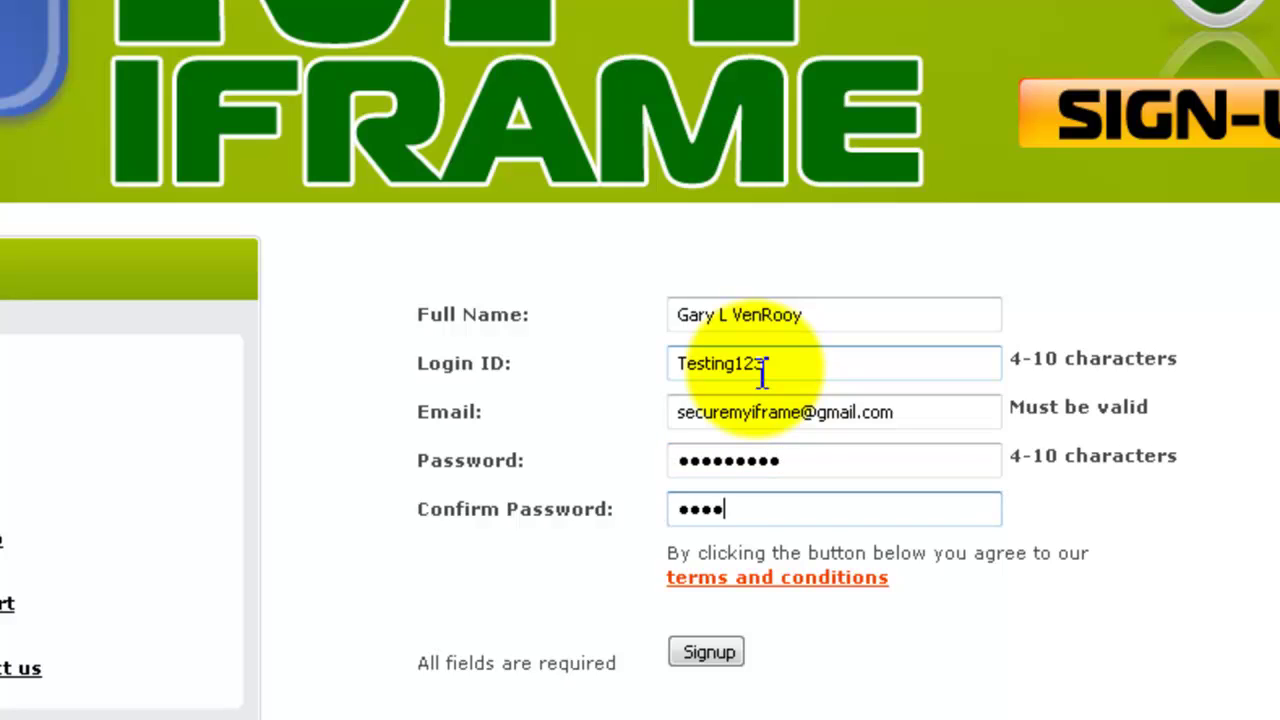
type("*")
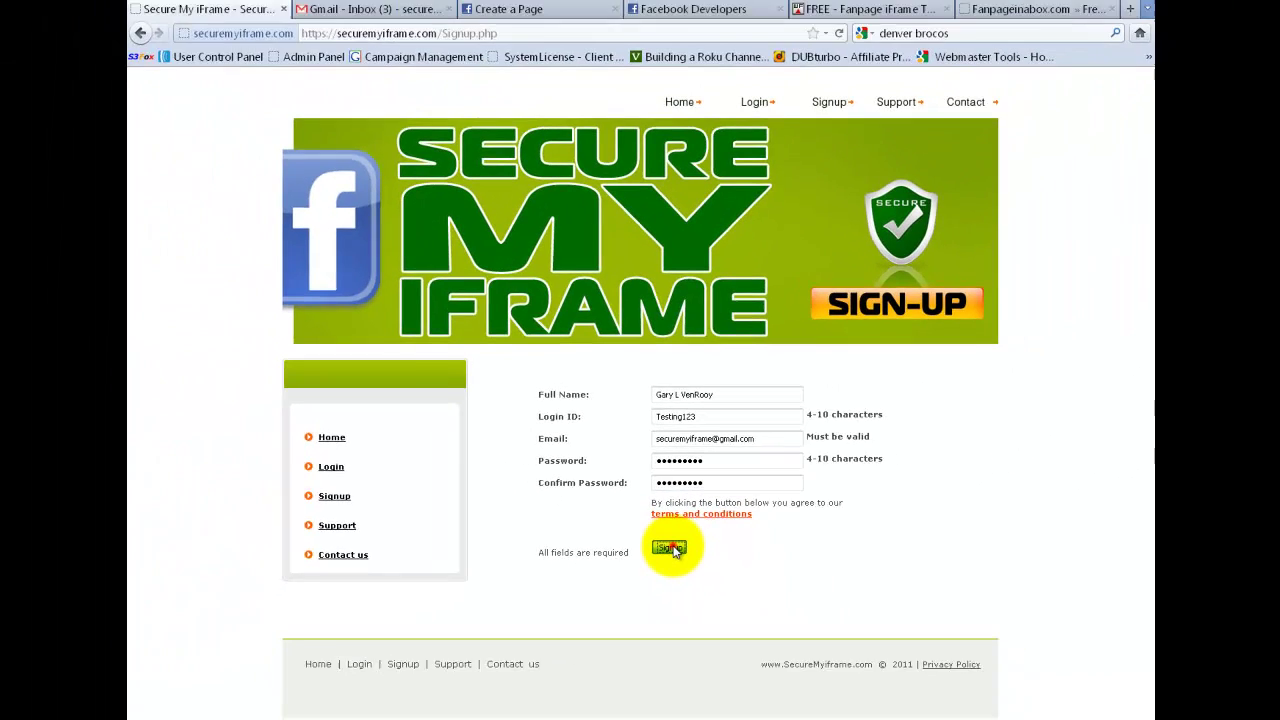
left_click(697, 623)
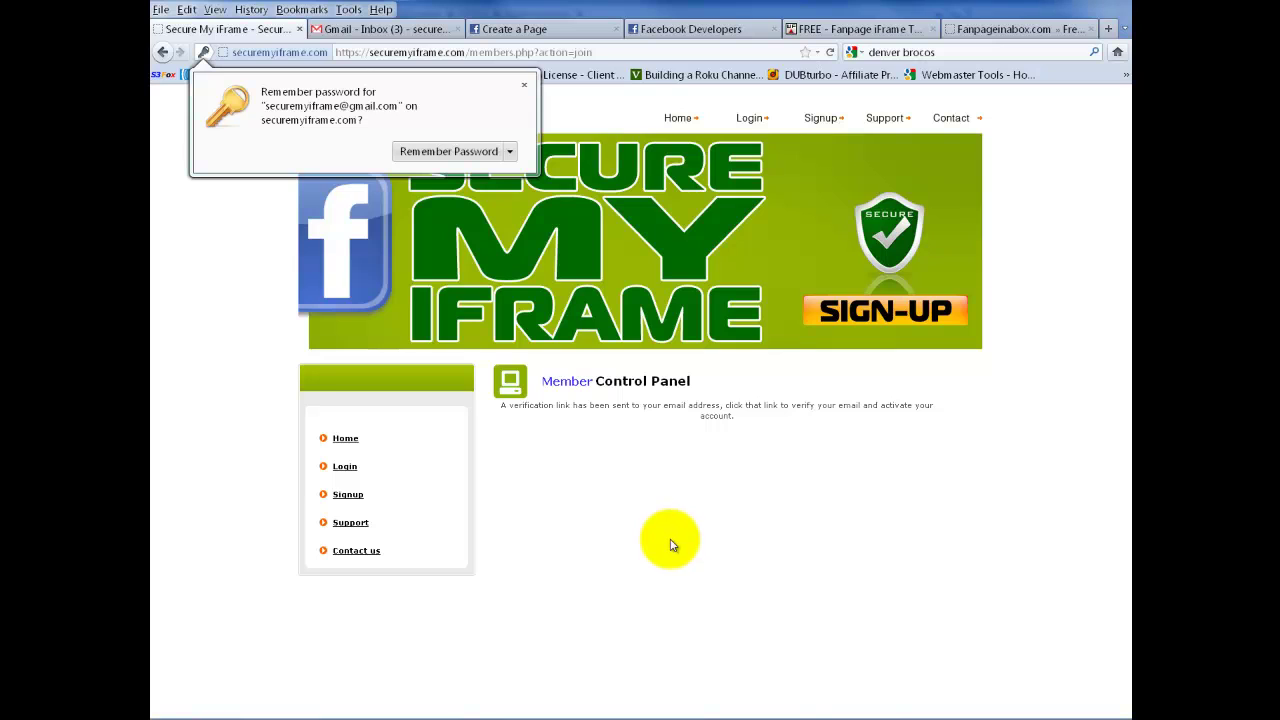
left_click(523, 84)
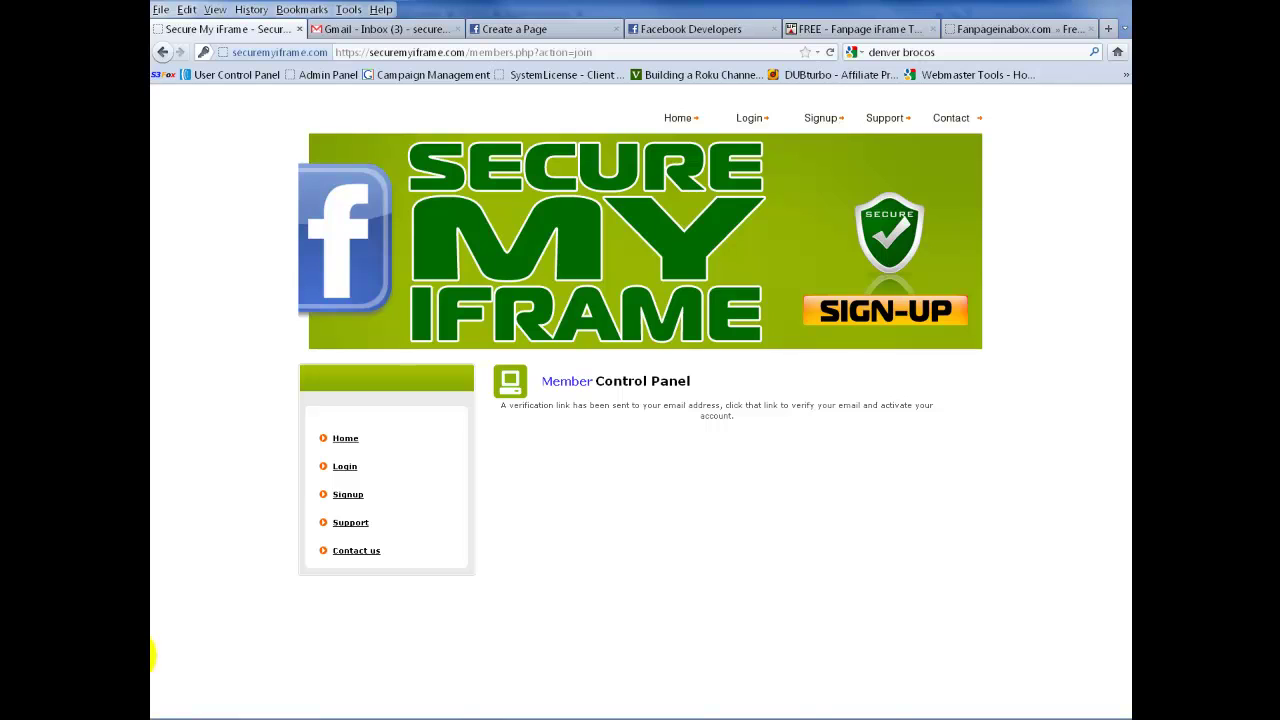
- Find 'Please verify your email' in Gmail's Spam folder and follow its verification link
left_click(383, 33)
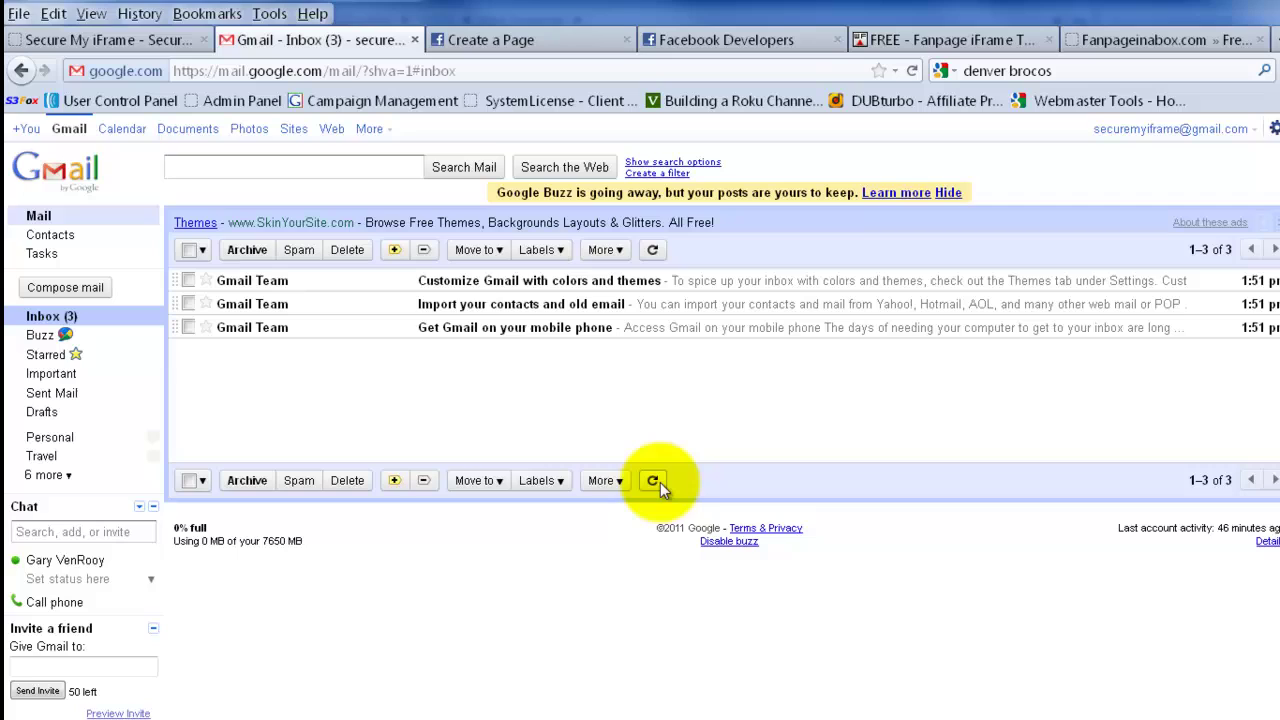
left_click(652, 481)
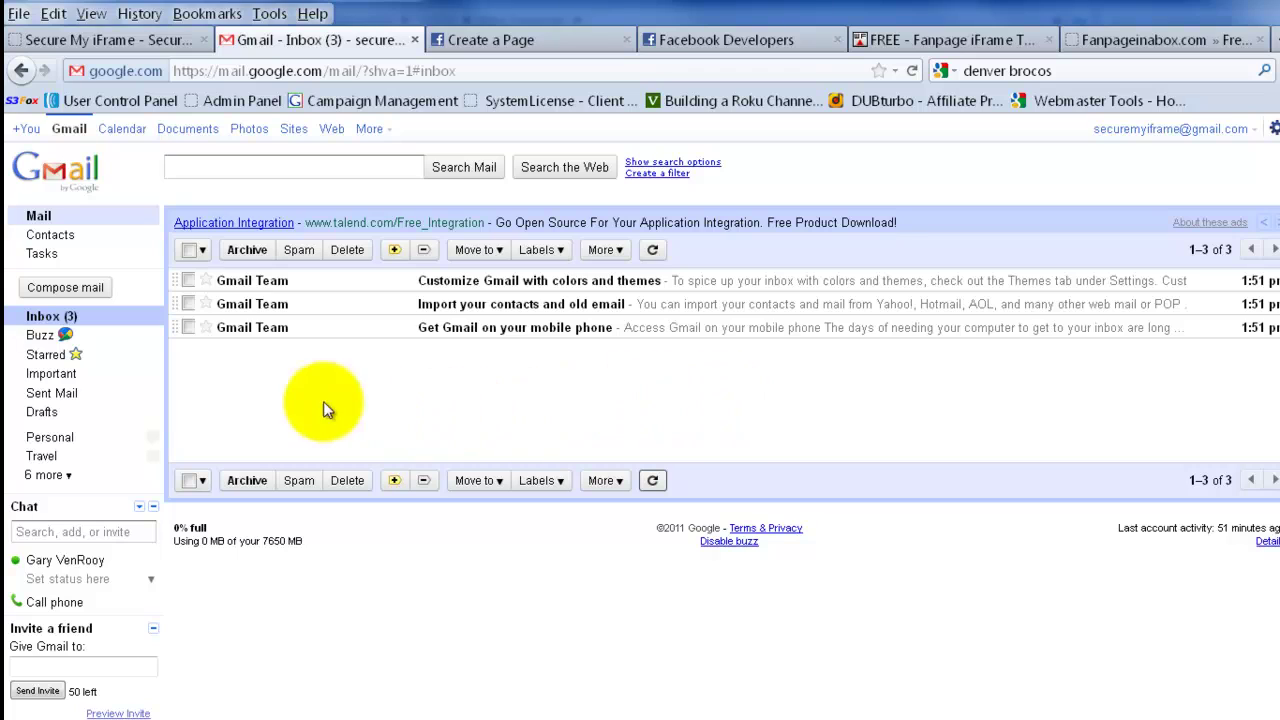
left_click(63, 475)
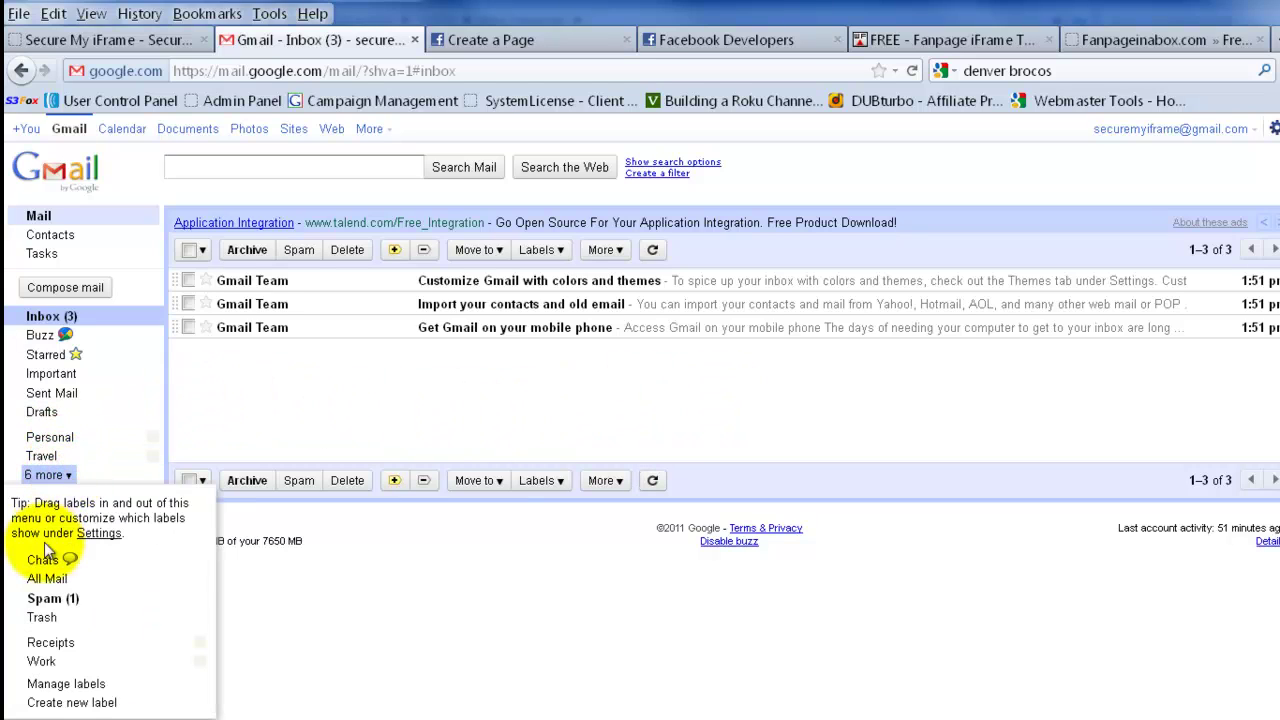
left_click(47, 600)
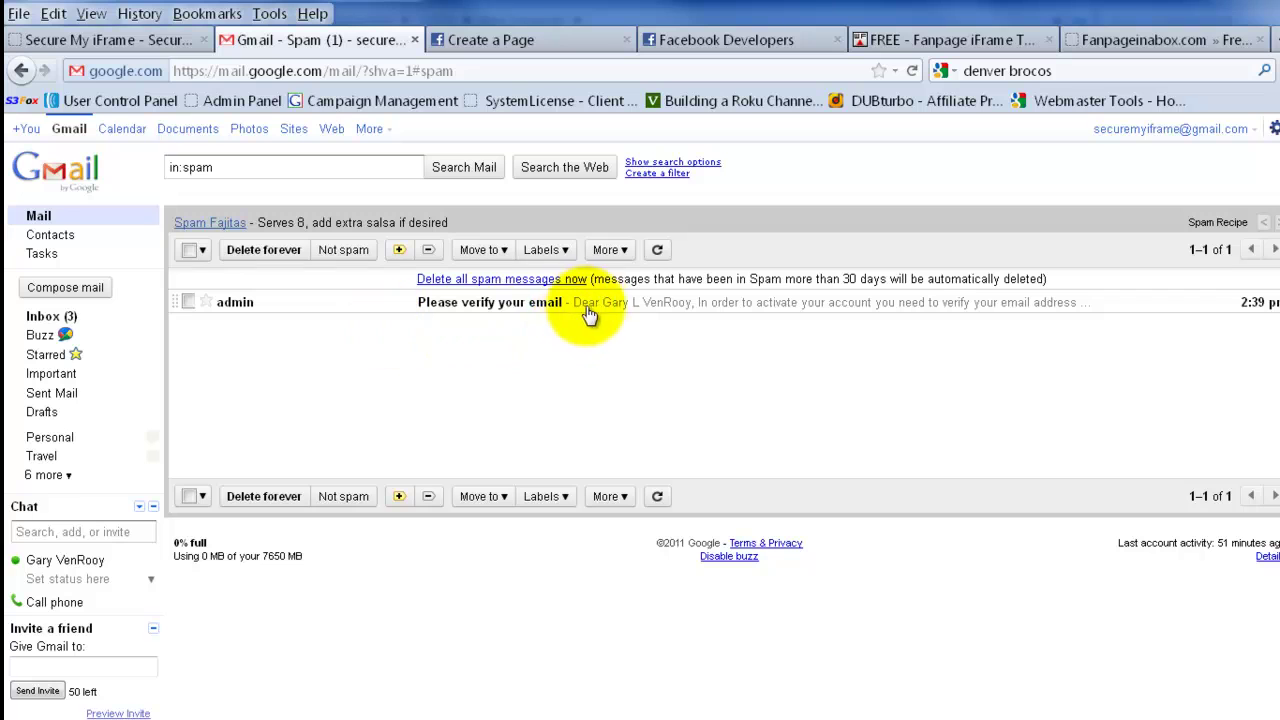
left_click(500, 310)
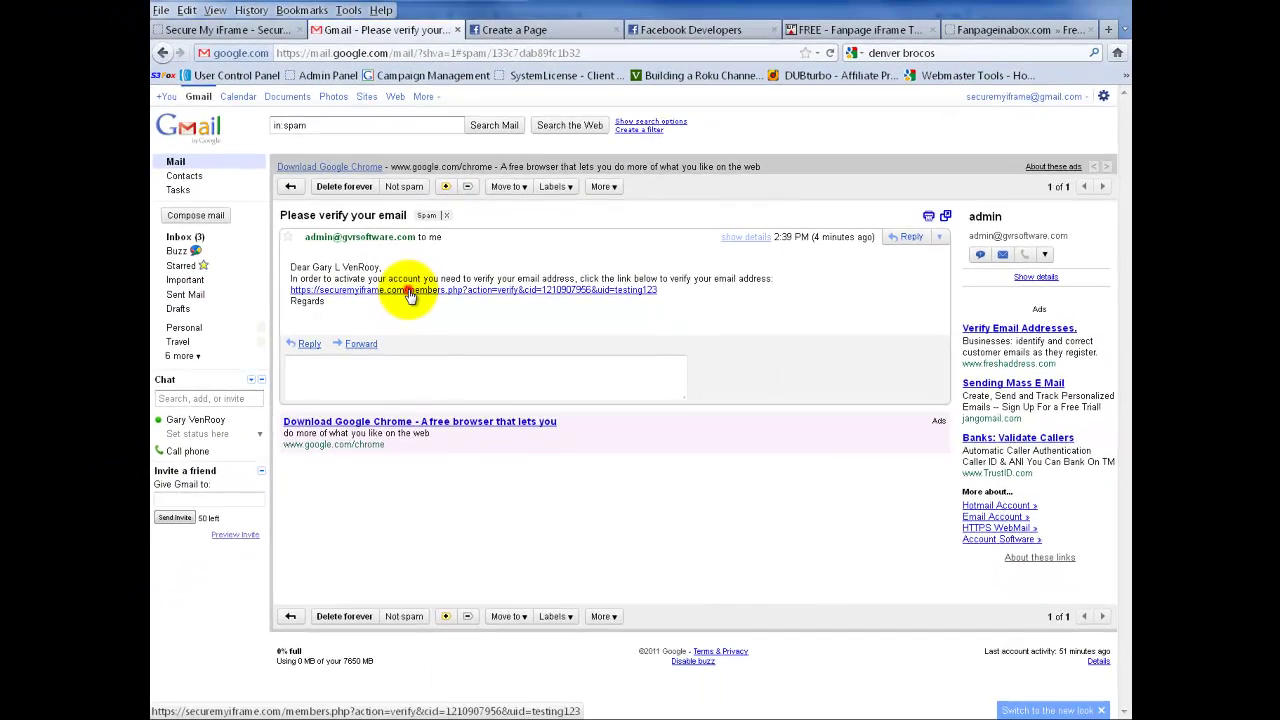
left_click(284, 291)
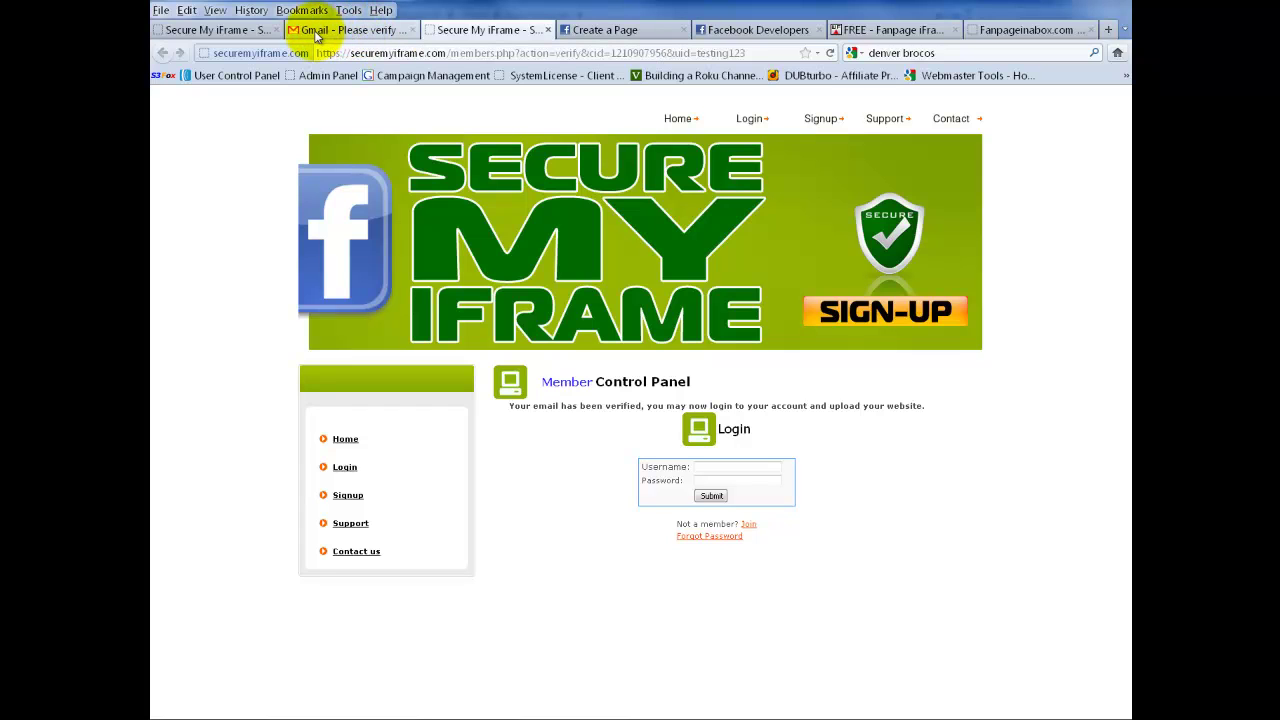
- Read the 'Thank you for your registration' email with FTP details, then go back to the SecureMyiFrame login page
left_click(317, 33)
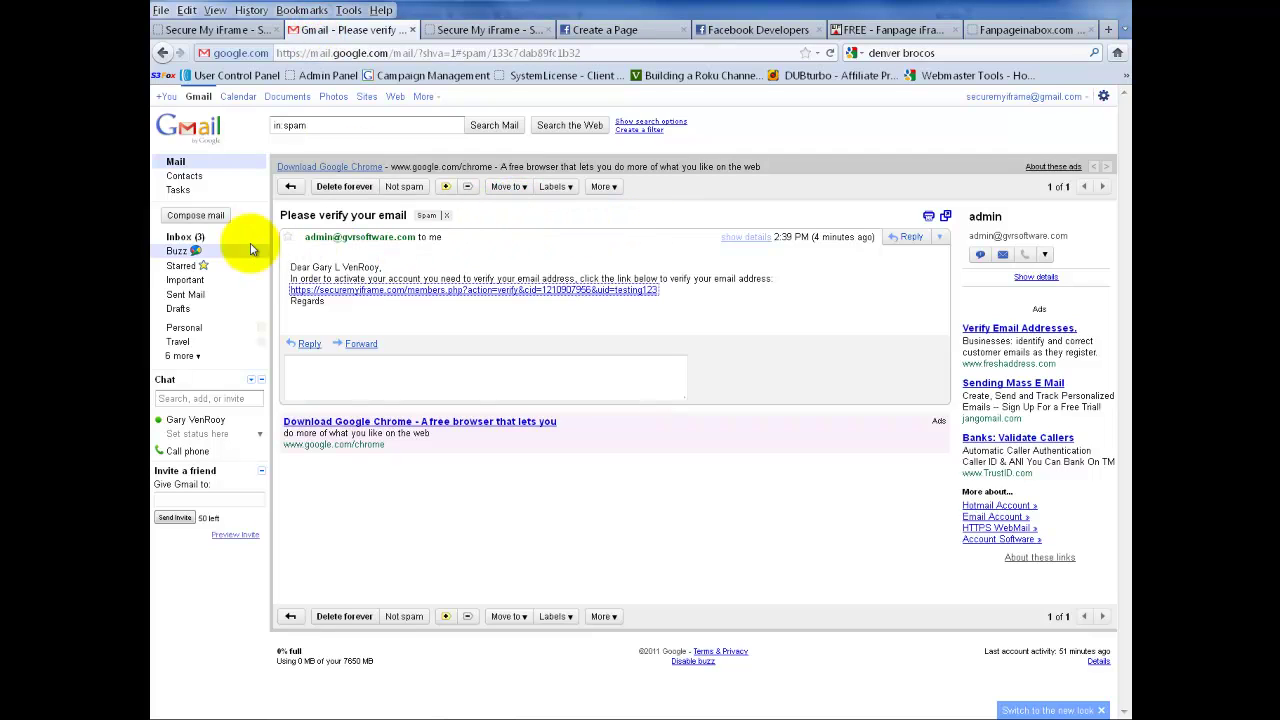
left_click(178, 238)
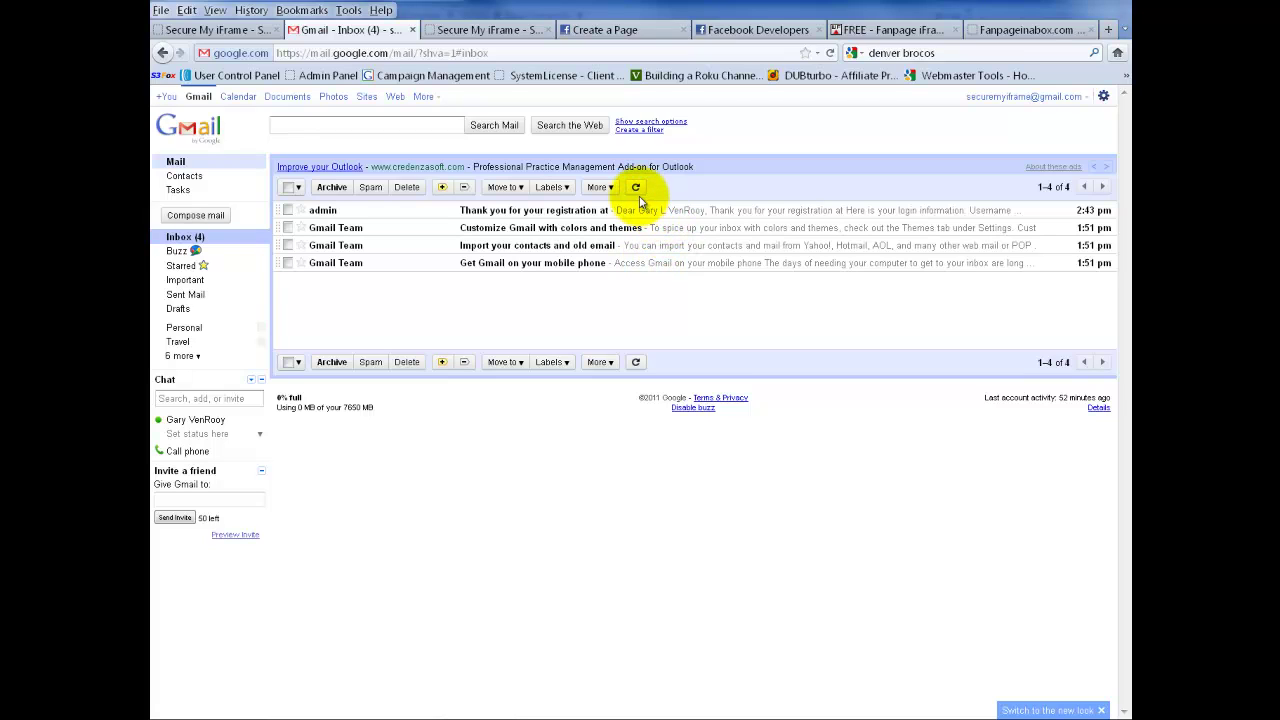
left_click(636, 189)
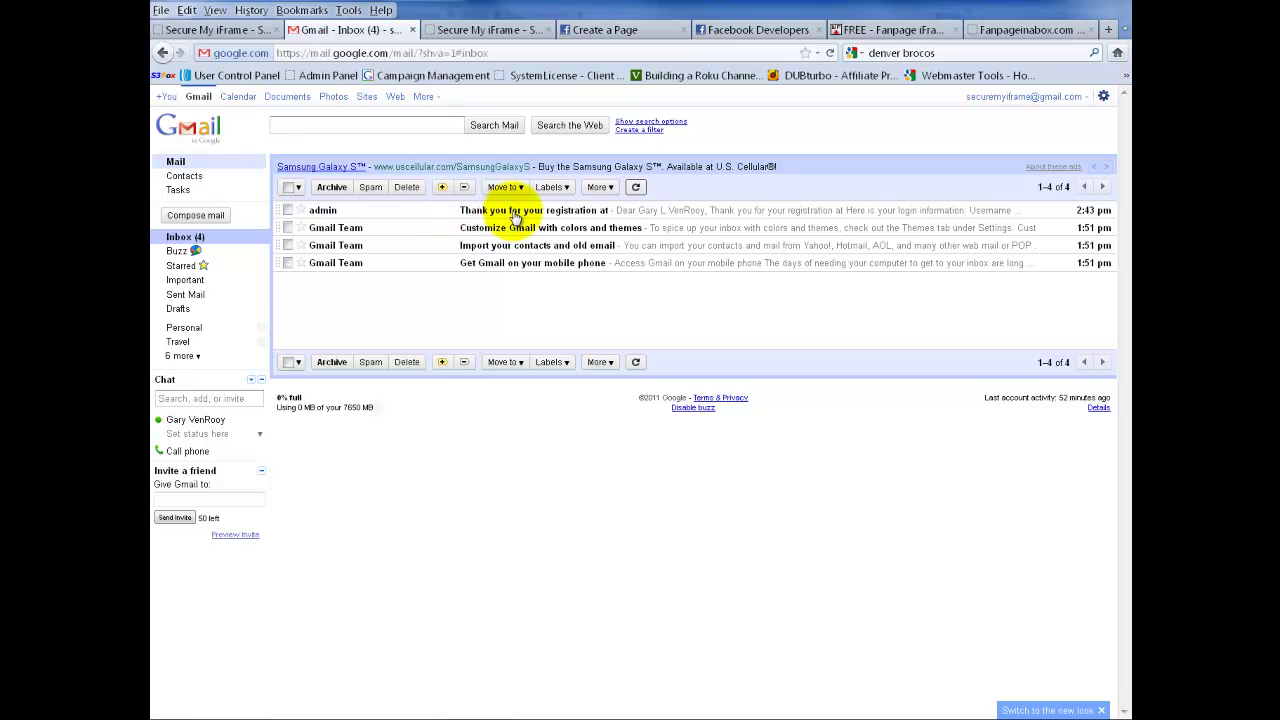
left_click(515, 217)
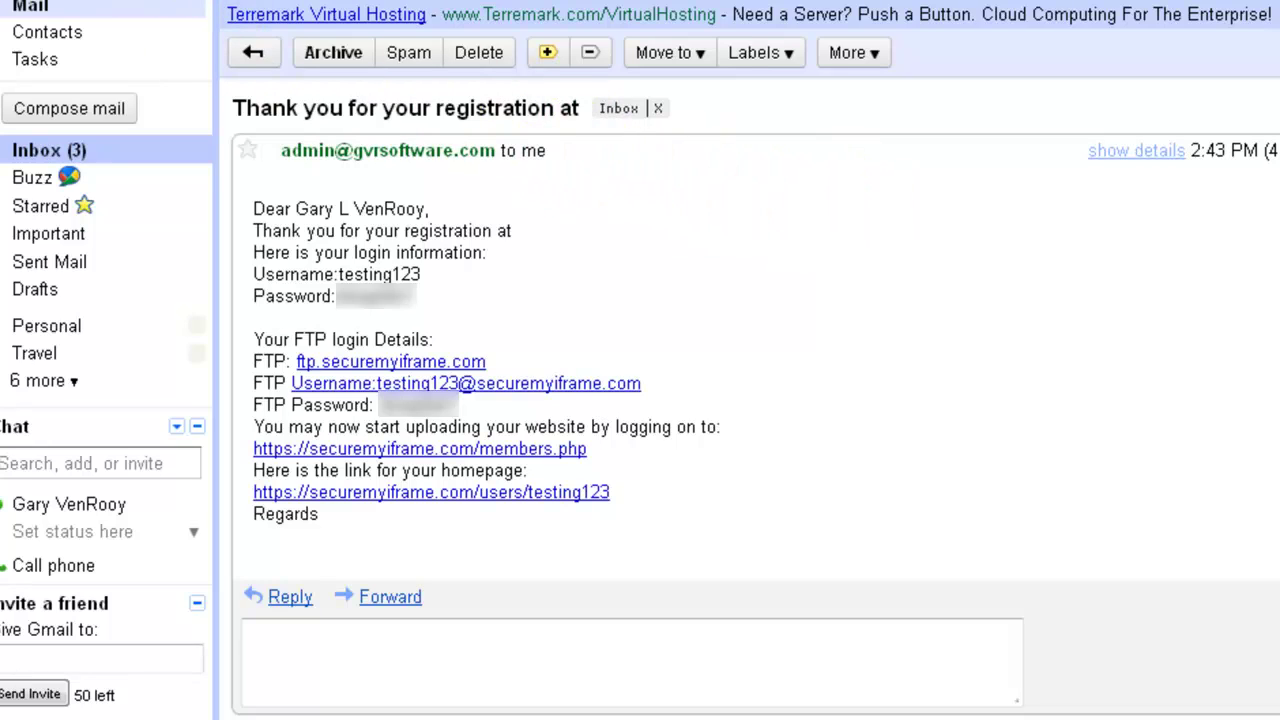
left_click(464, 30)
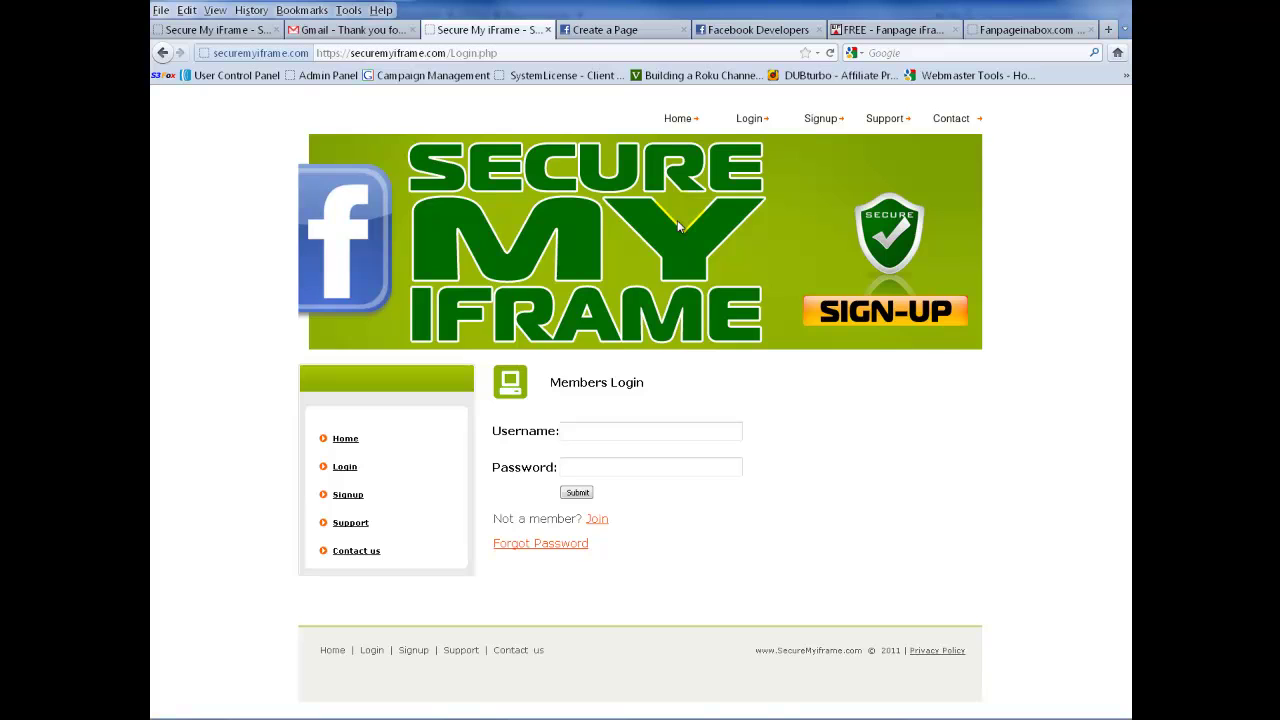
- Log into SecureMyiFrame with the member username and password
left_click(595, 433)
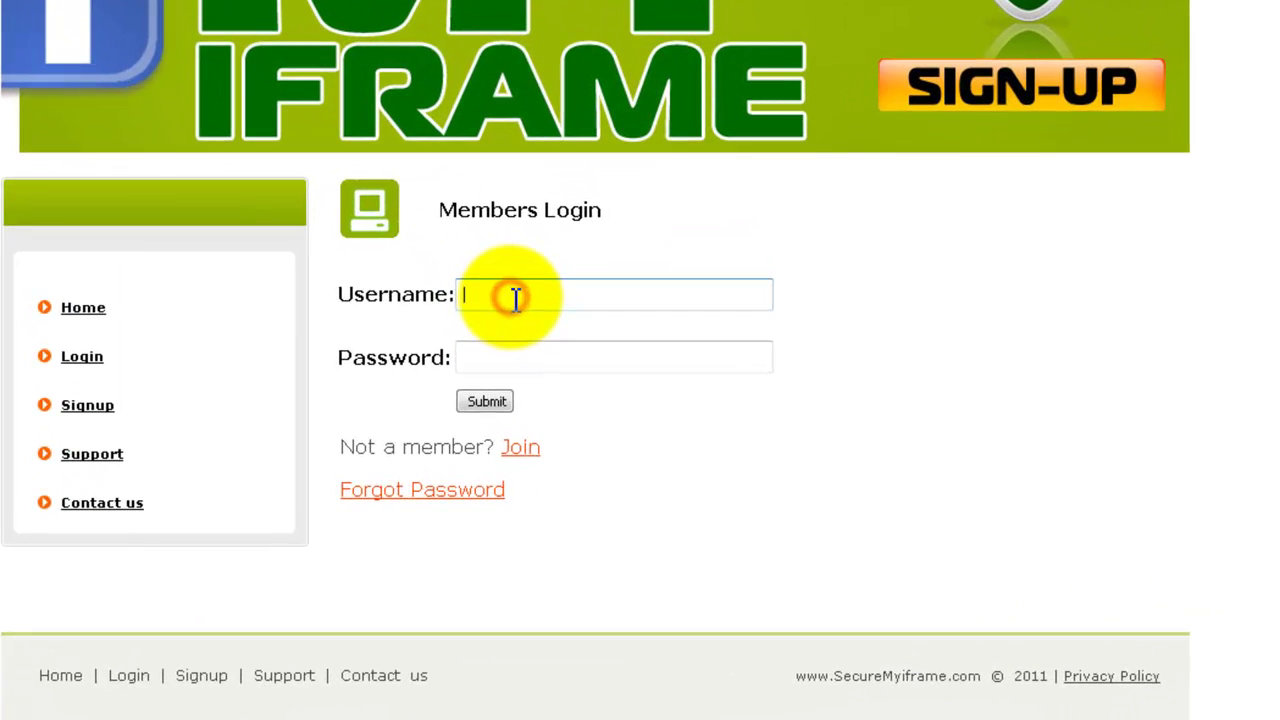
type("testing123")
key("Tab")
type("••••")
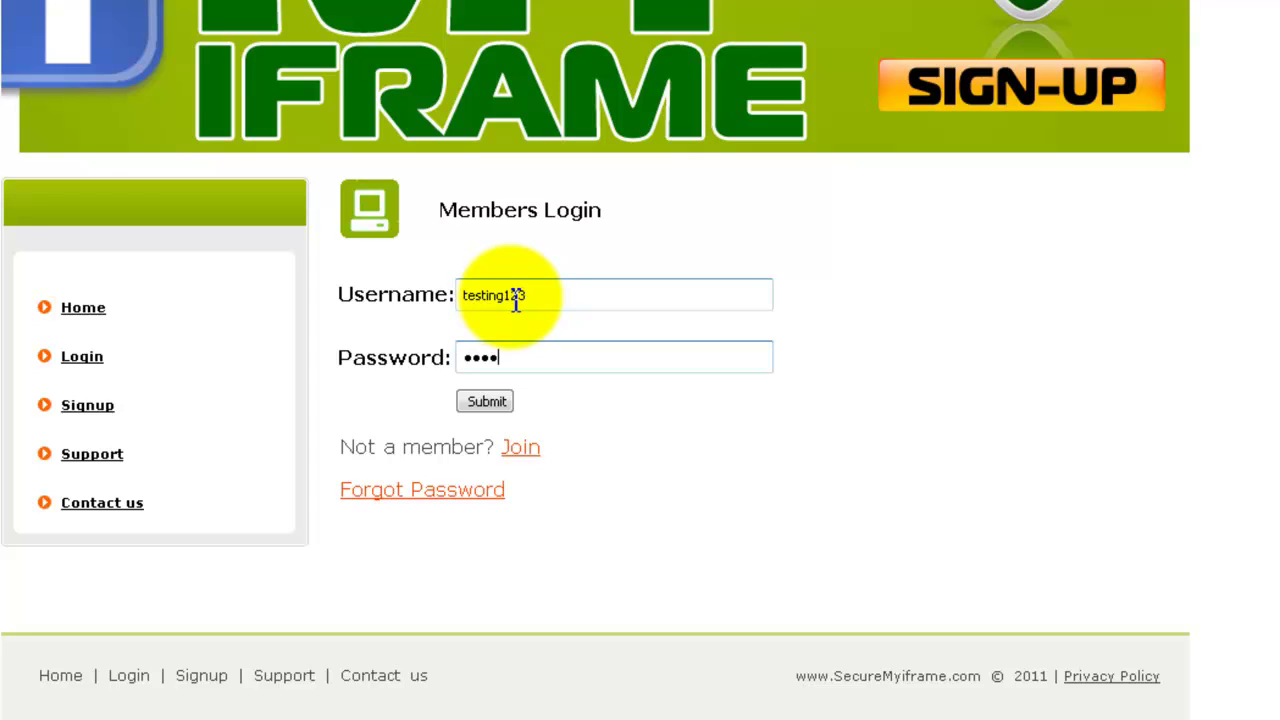
type("••••")
left_click(487, 401)
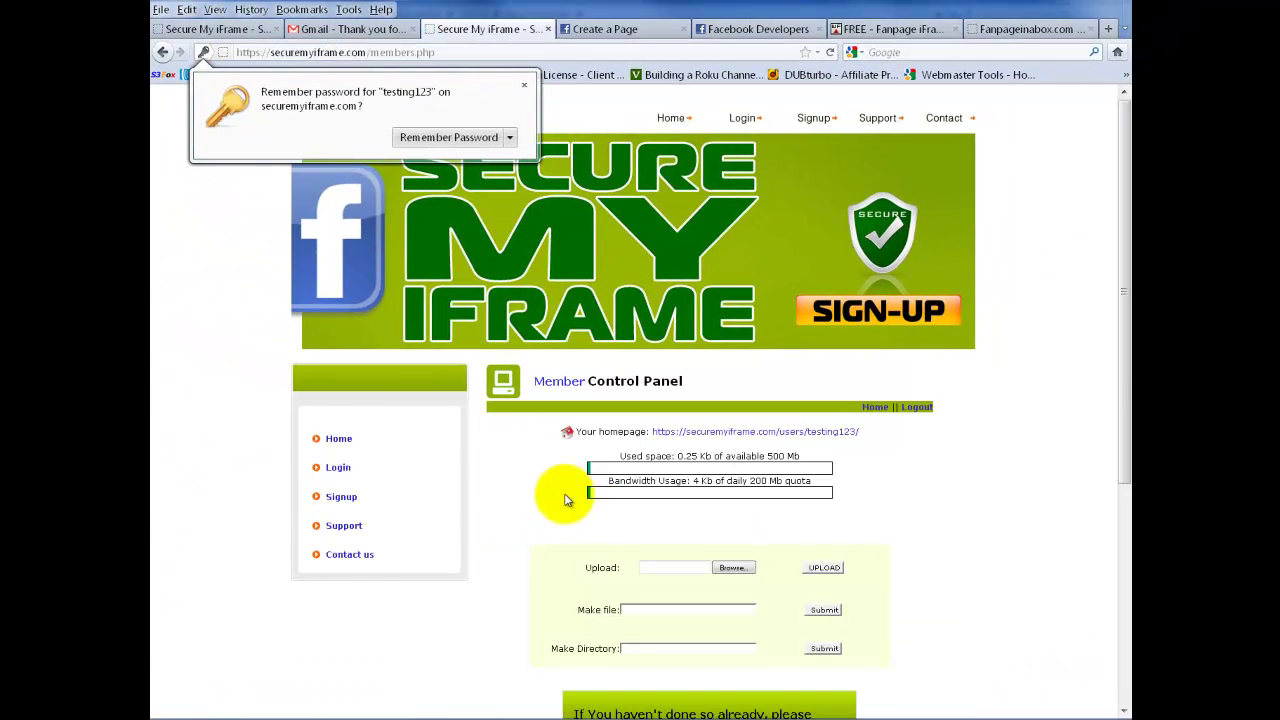
- Let the browser remember the login, review the file list holding only index.html, then switch to CuteFTP
left_click(457, 139)
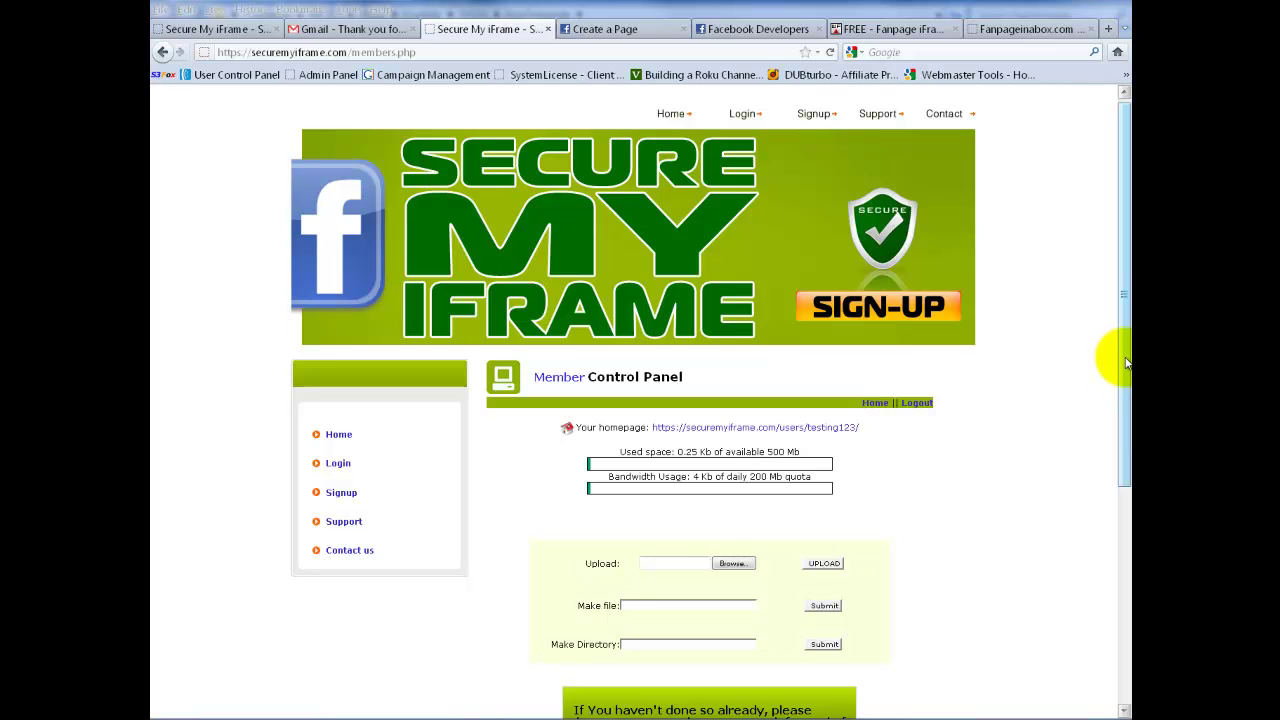
left_click_drag(1126, 360, 1126, 600)
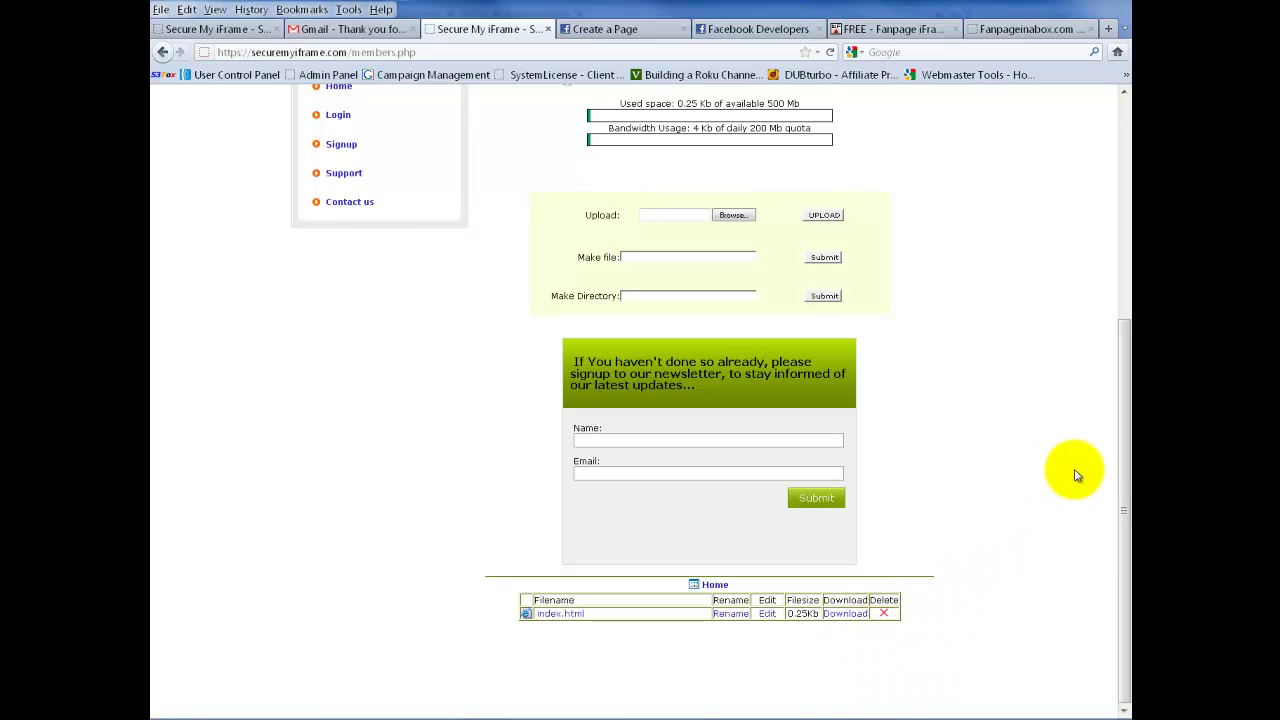
left_click_drag(1123, 498, 1126, 257)
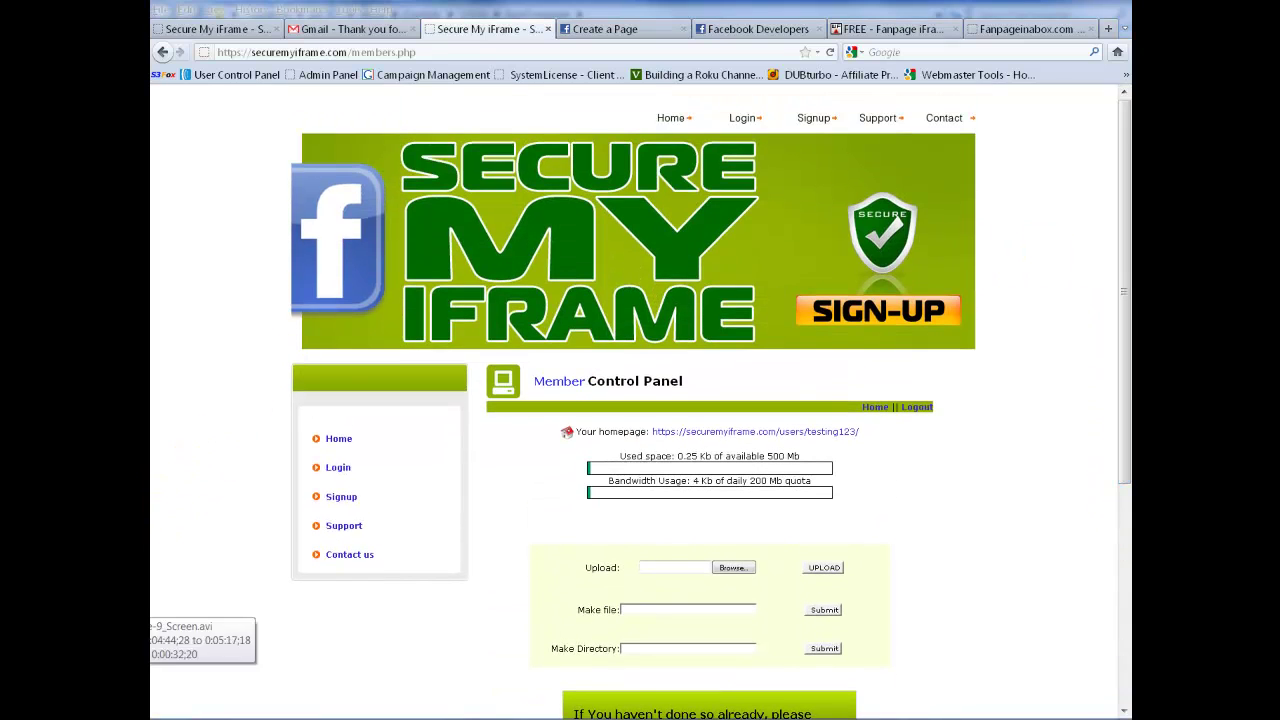
key("alt+Tab")
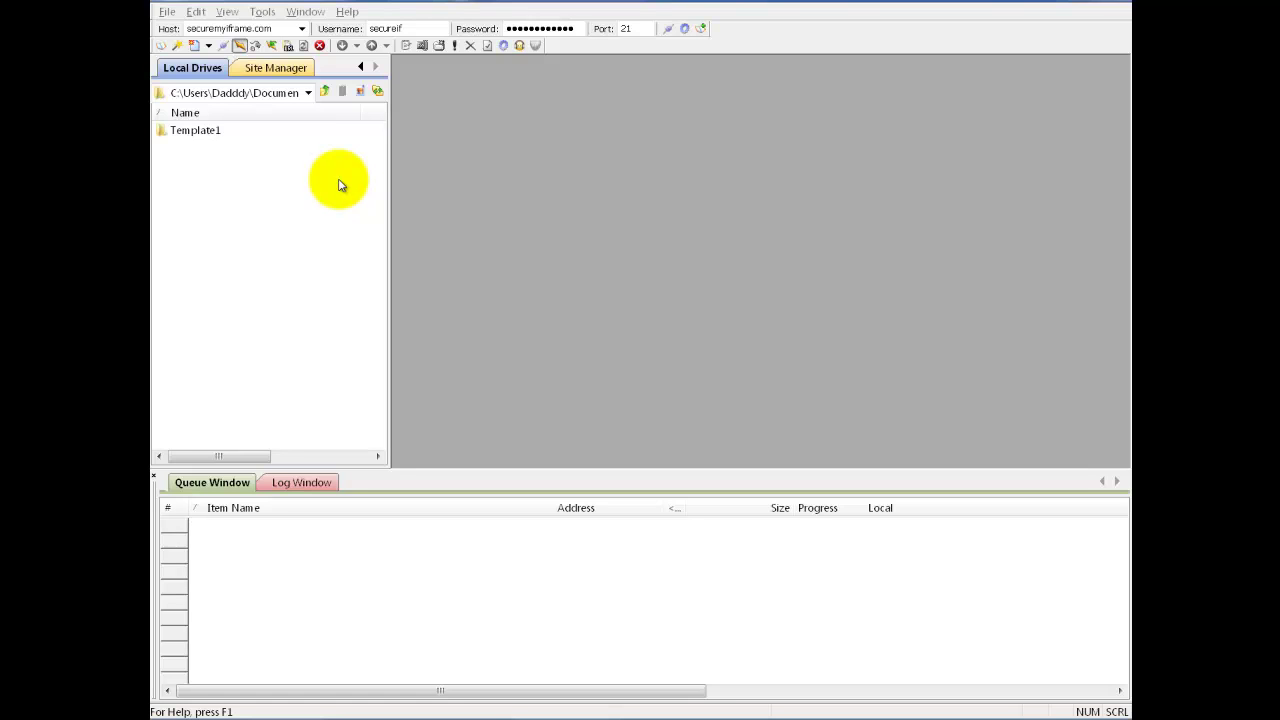
- Create a new CuteFTP site with ftp.securemyiframe.com pasted as both label and host address
left_click(194, 46)
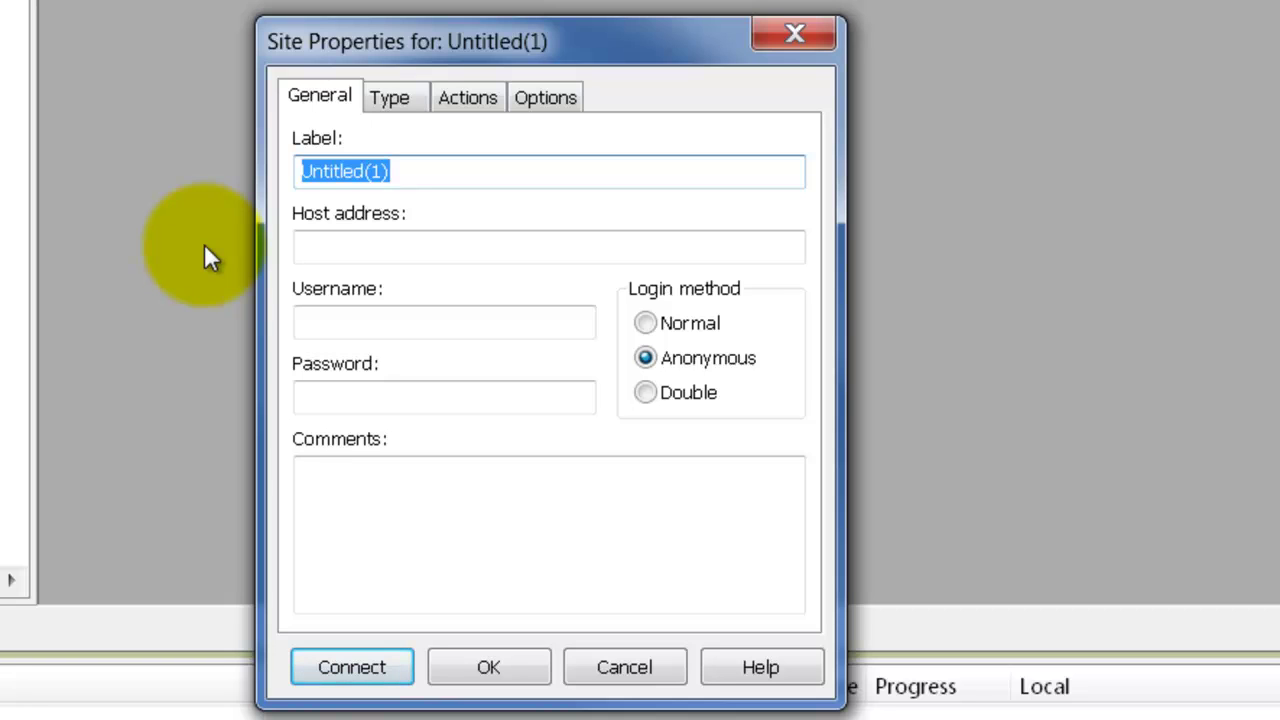
right_click(363, 170)
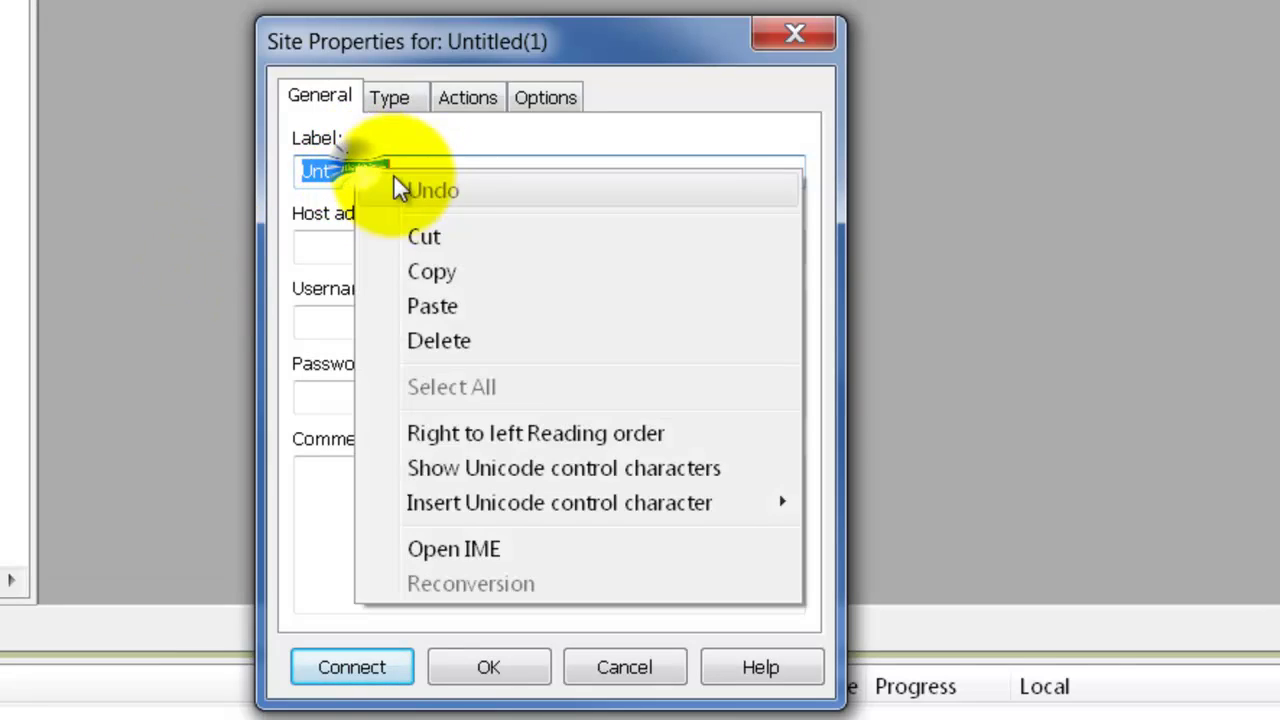
left_click(431, 294)
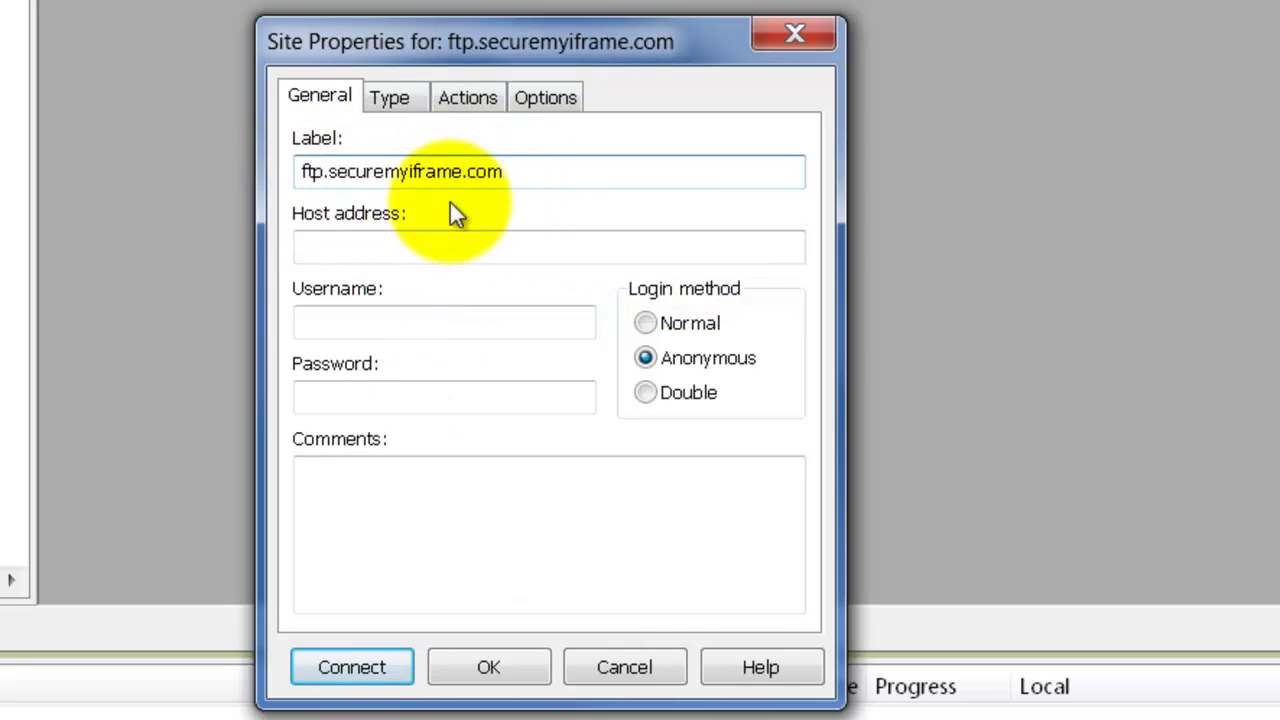
left_click(345, 246)
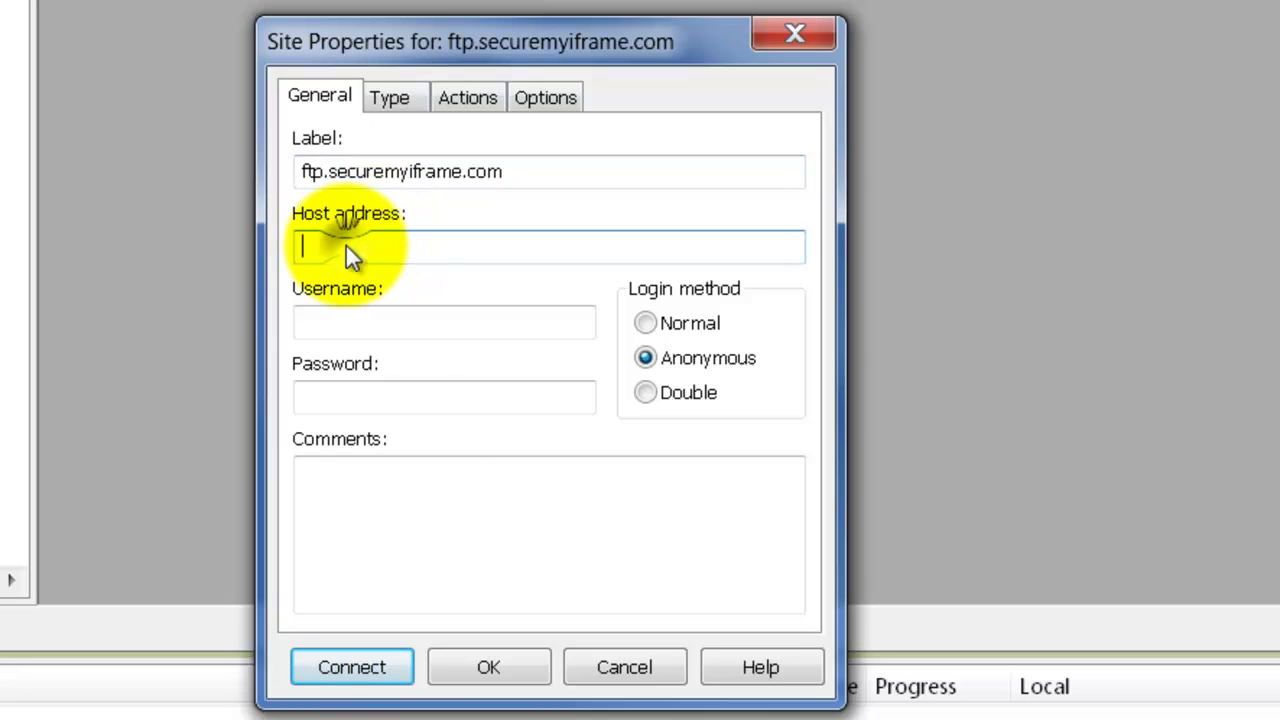
right_click(346, 246)
left_click(436, 383)
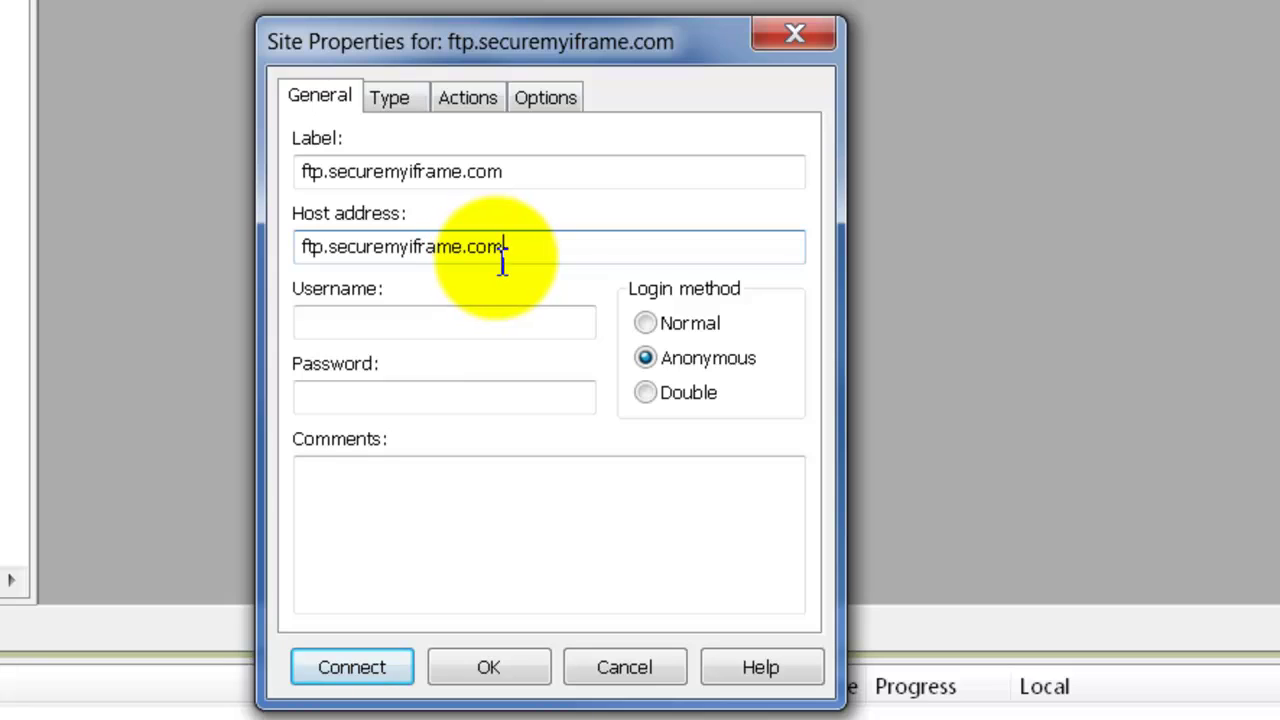
- Enter the FTP username and password for the site and connect to the server
left_click(421, 332)
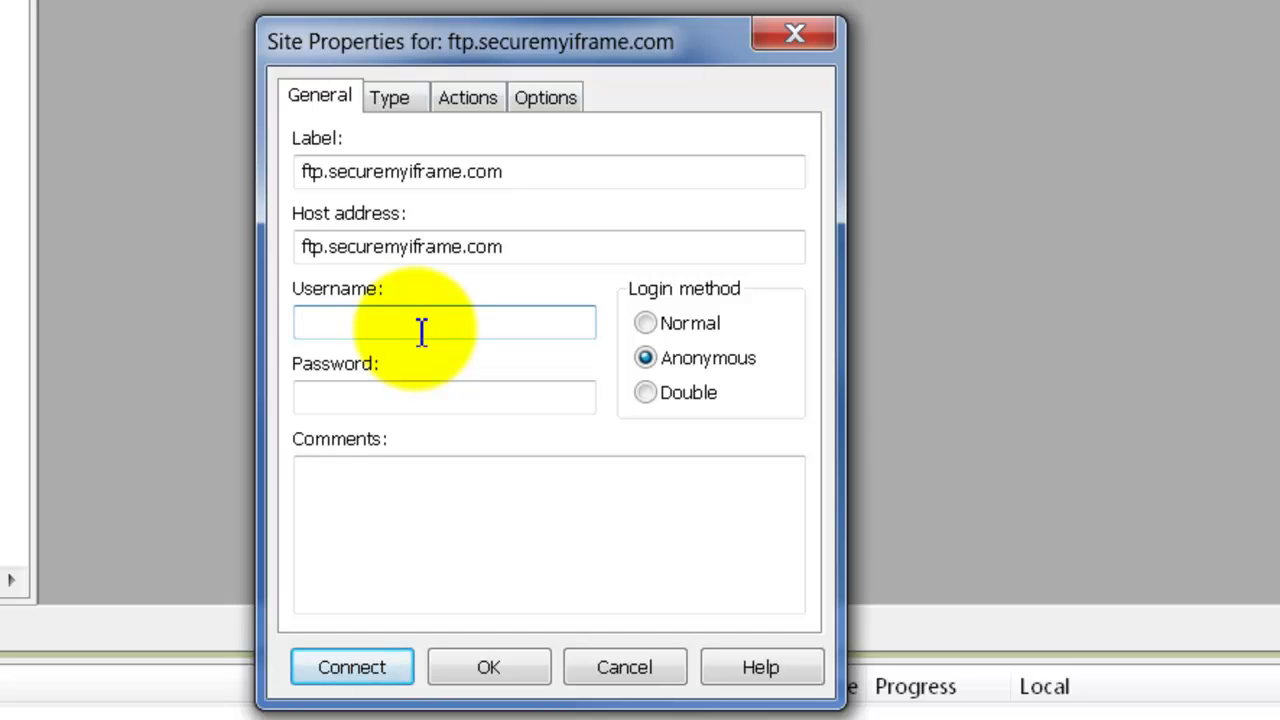
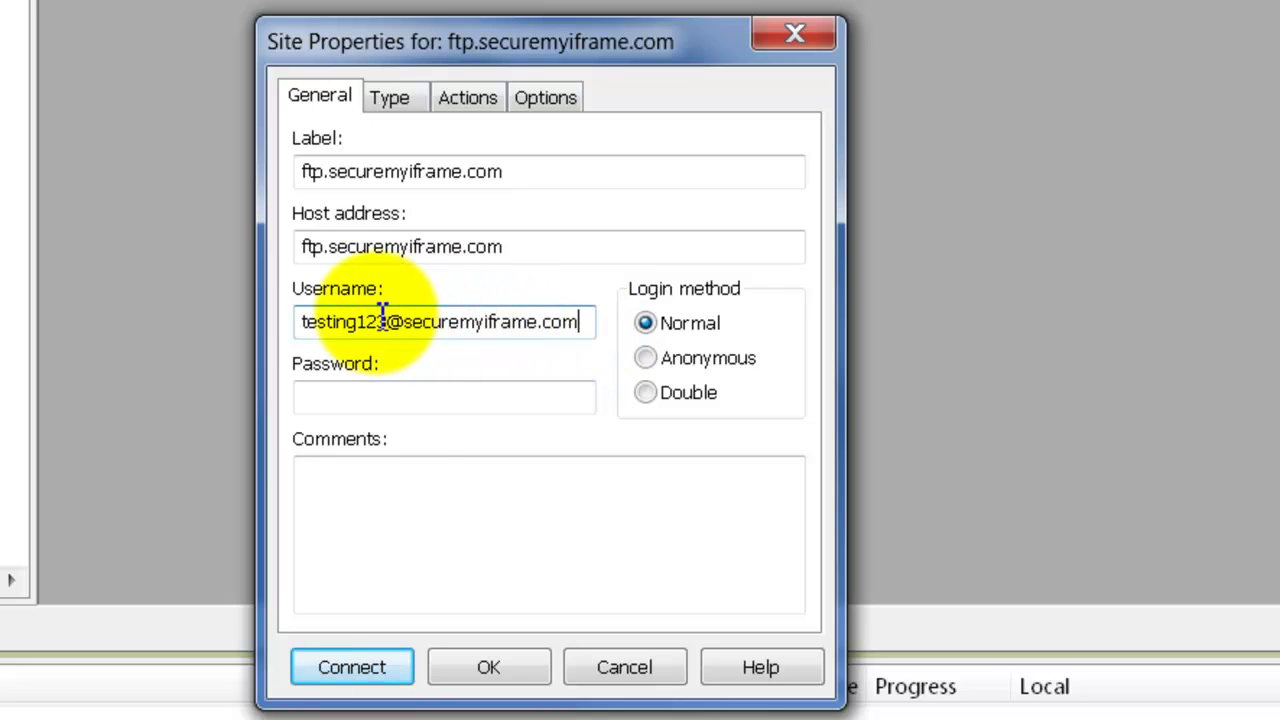
left_click(408, 400)
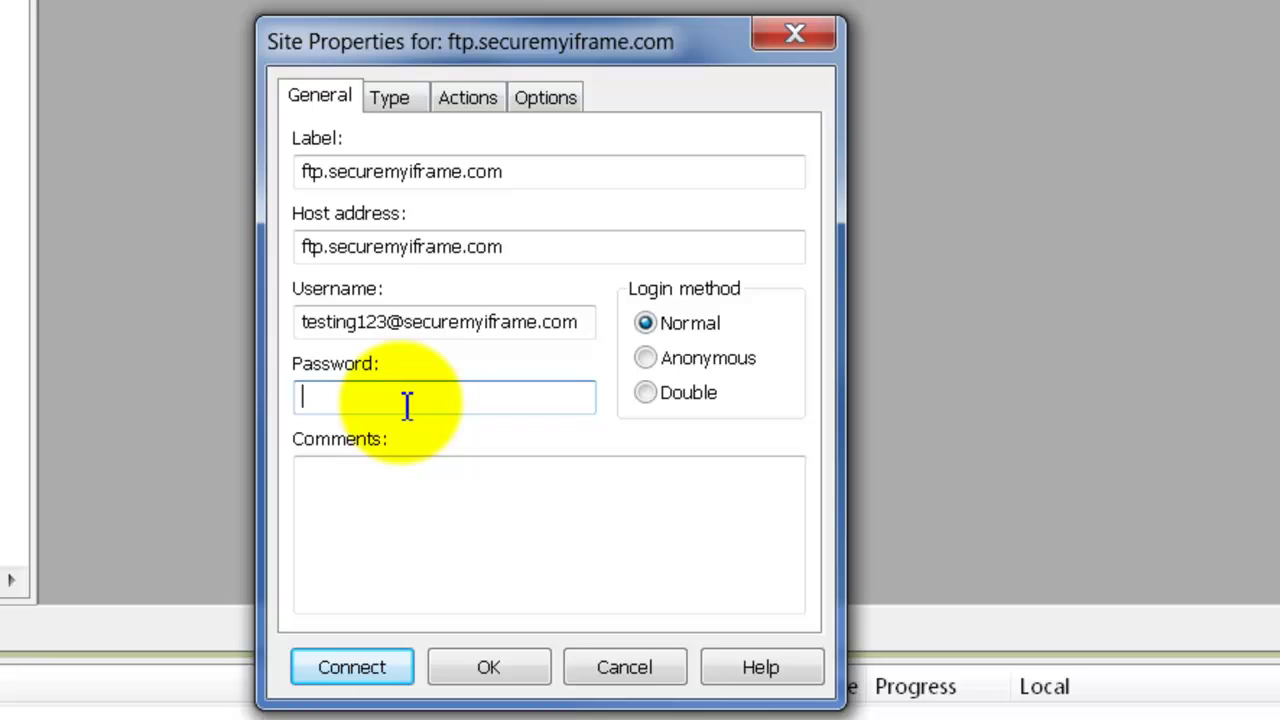
type("*********")
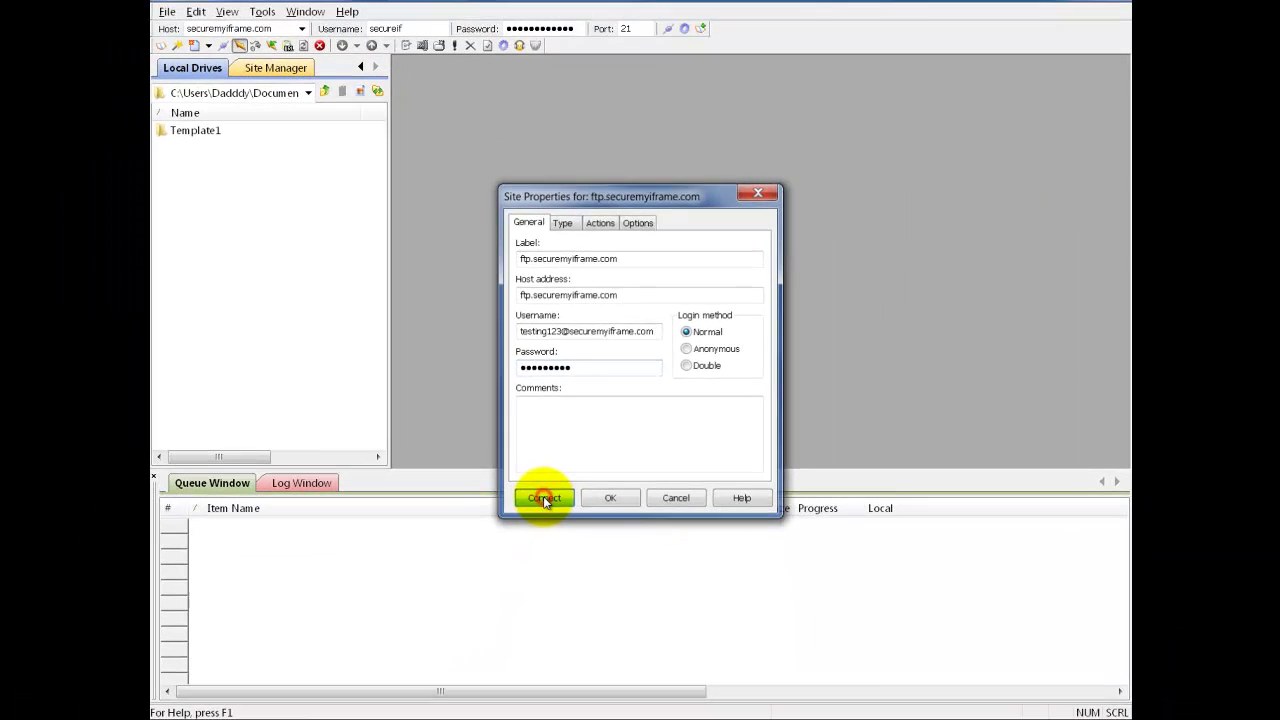
left_click(351, 664)
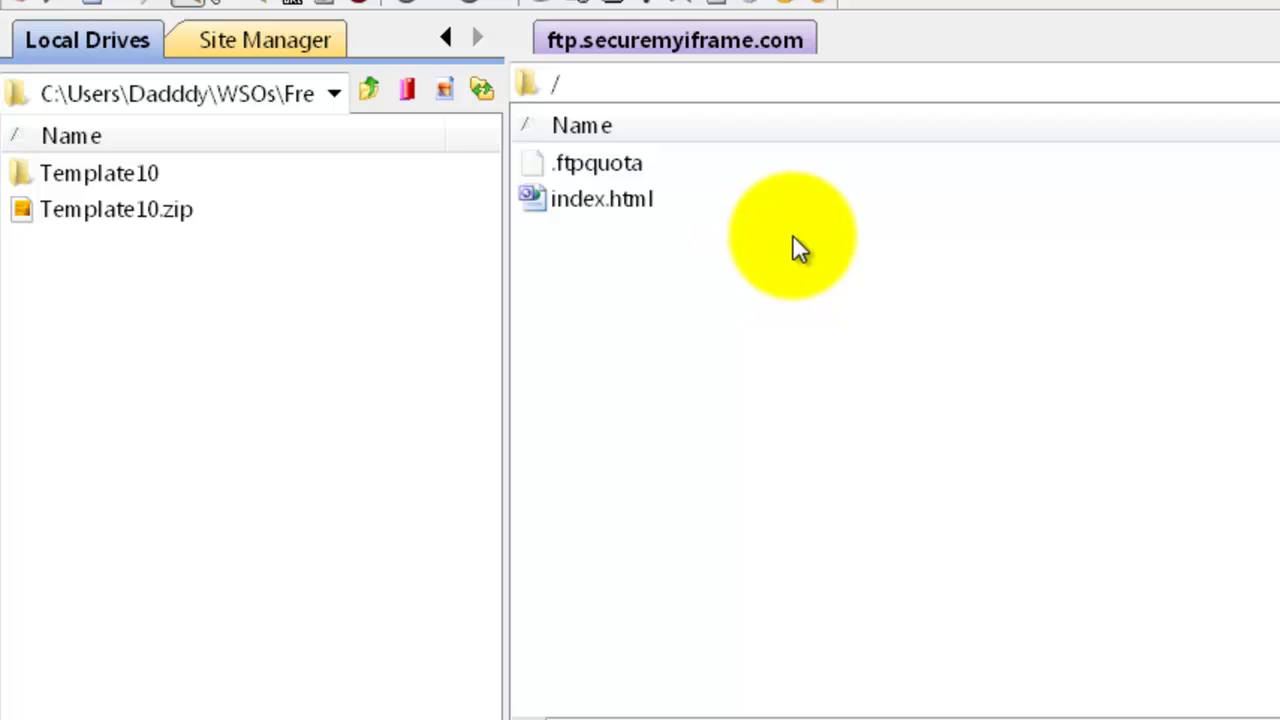
- Create a remote folder named fanpage on the server and open it
right_click(701, 283)
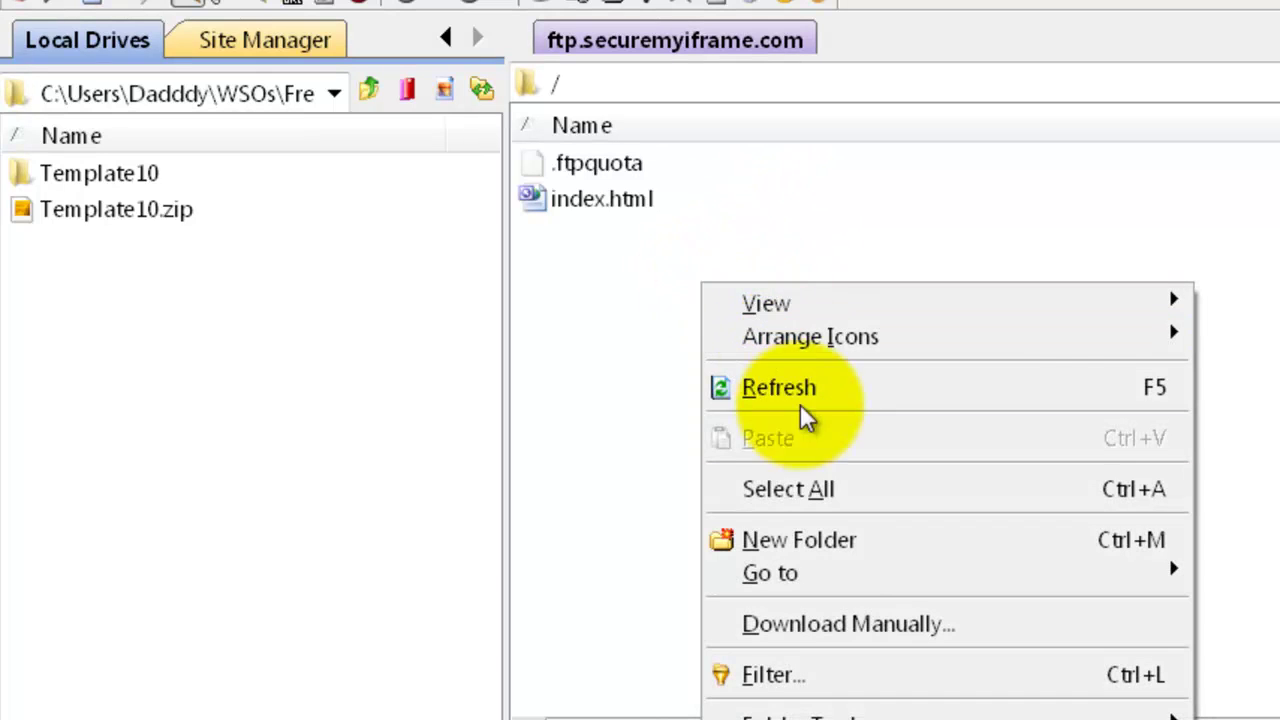
left_click(806, 541)
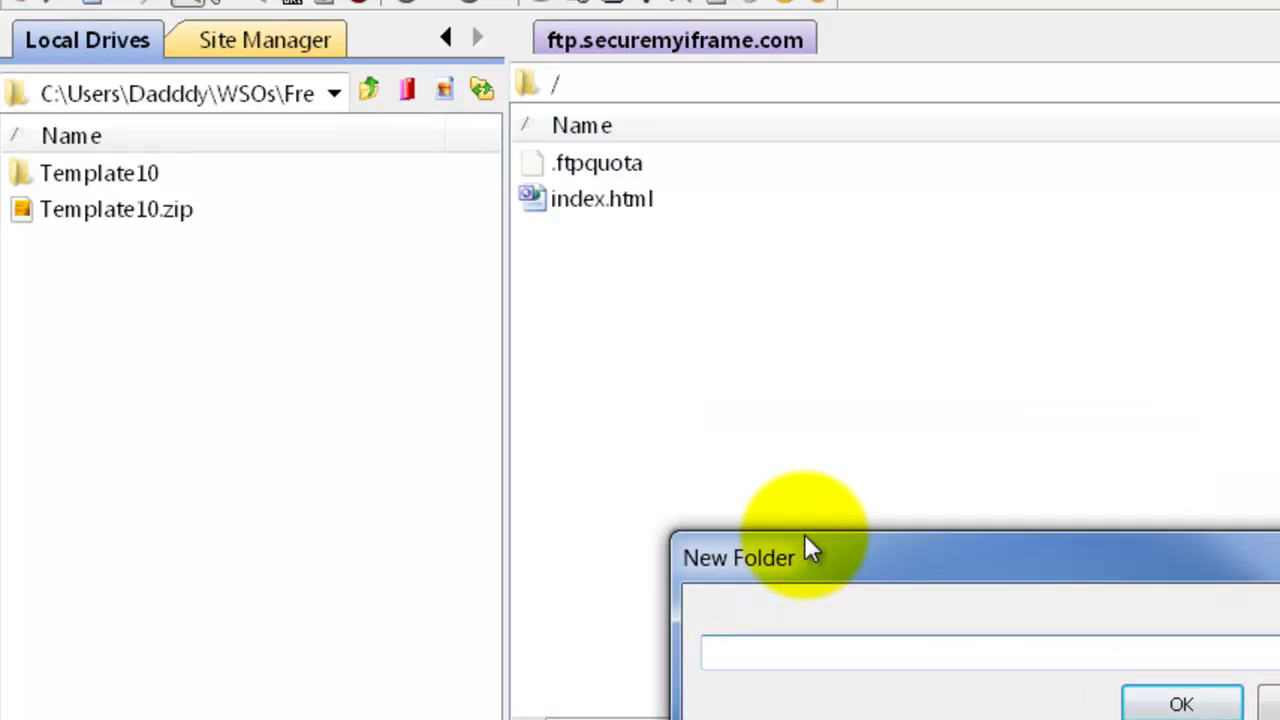
type("fanpage")
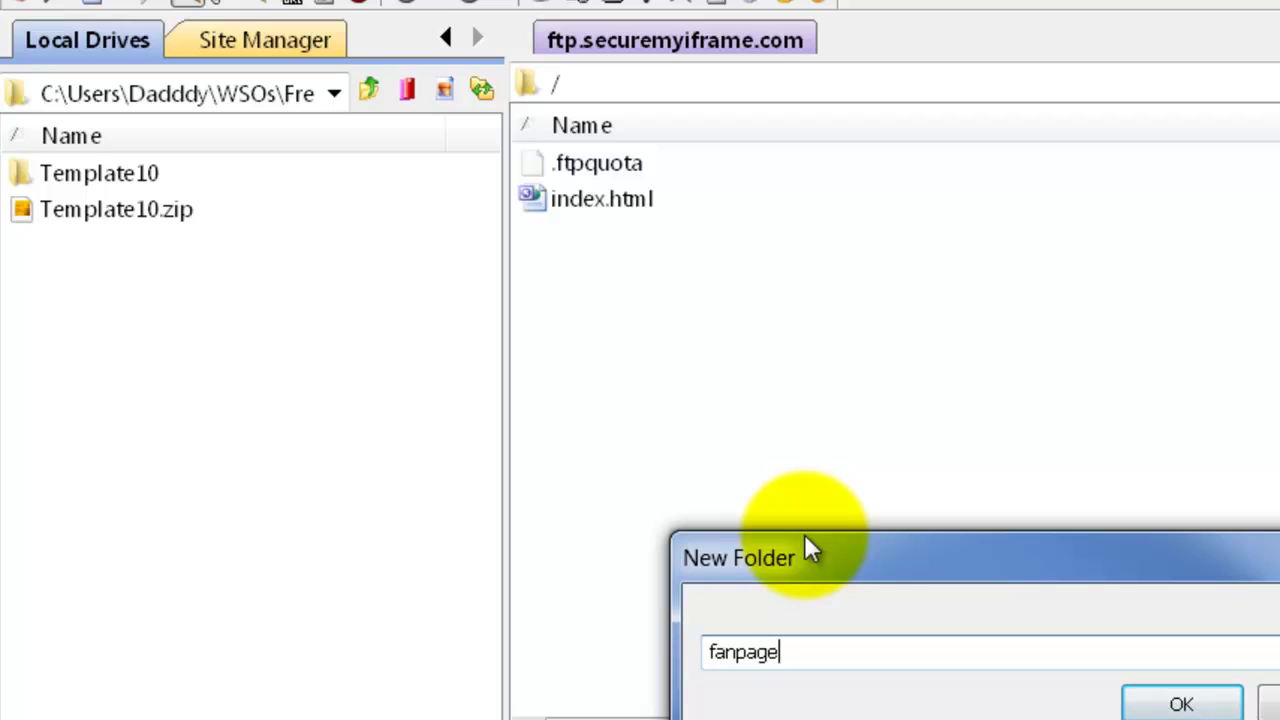
key("Return")
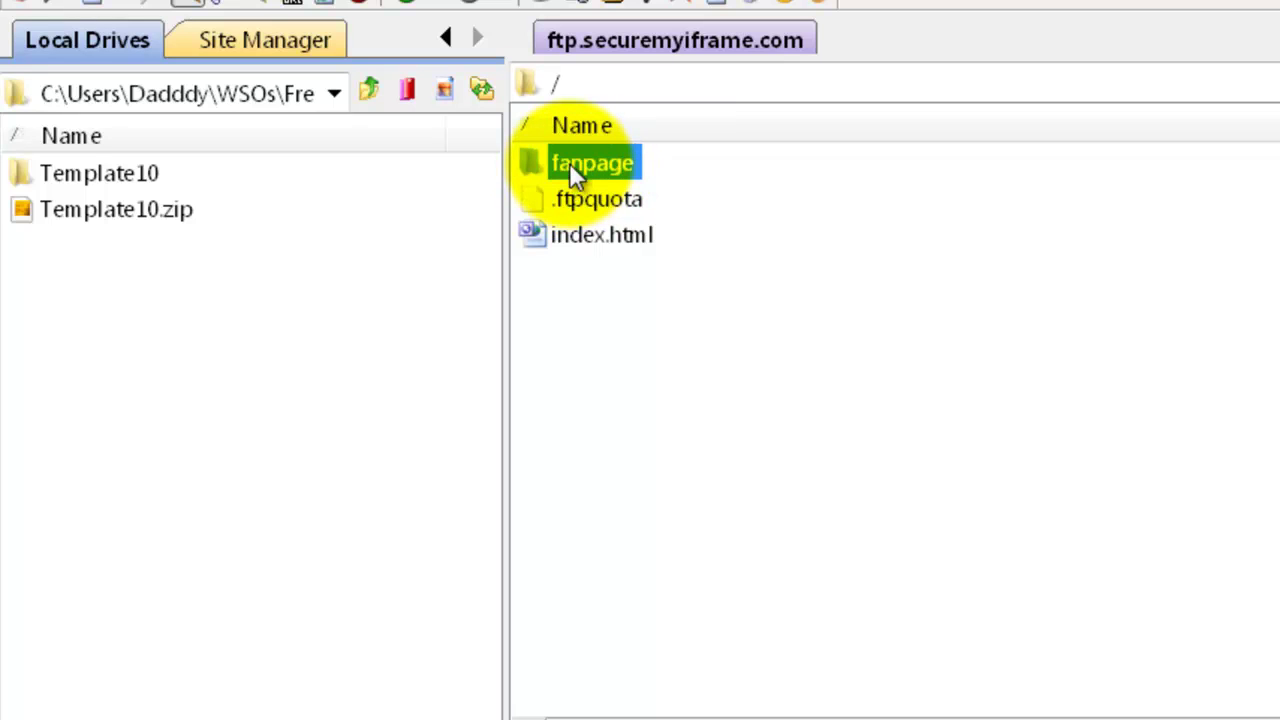
double_click(568, 163)
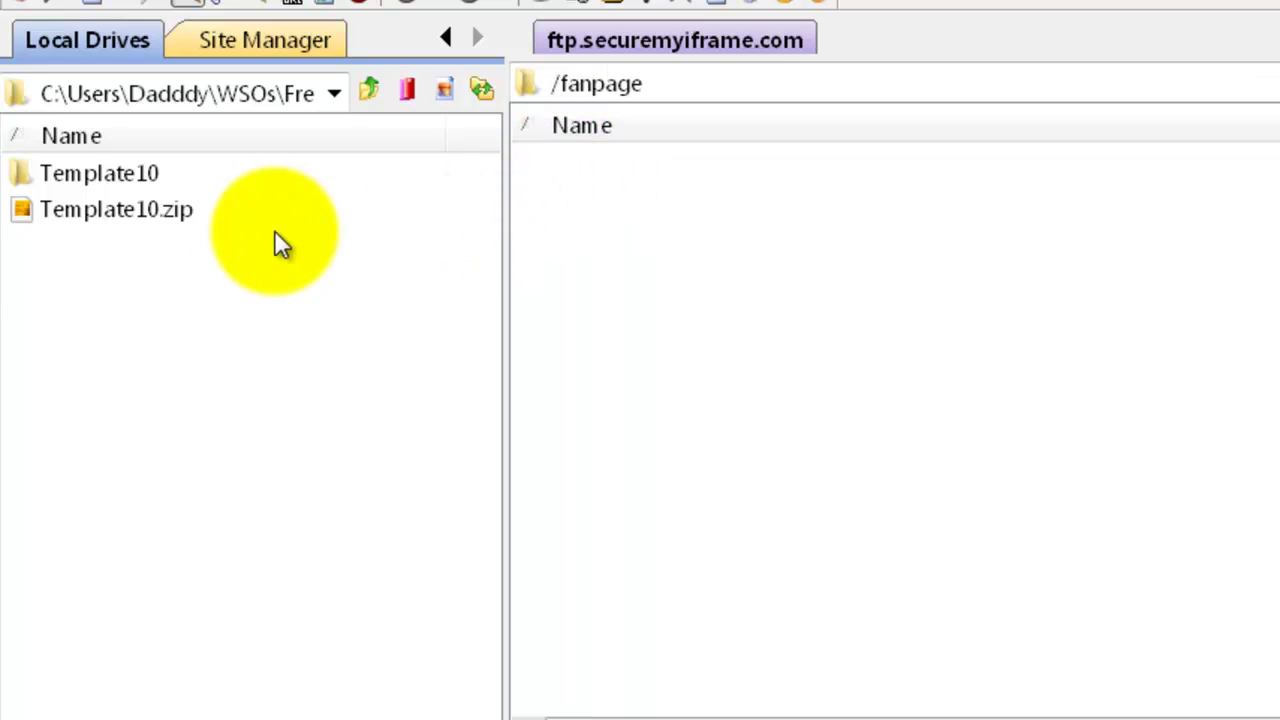
- Open the local Template10 folder and select all of its files
left_click(72, 174)
left_click(72, 174)
double_click(72, 174)
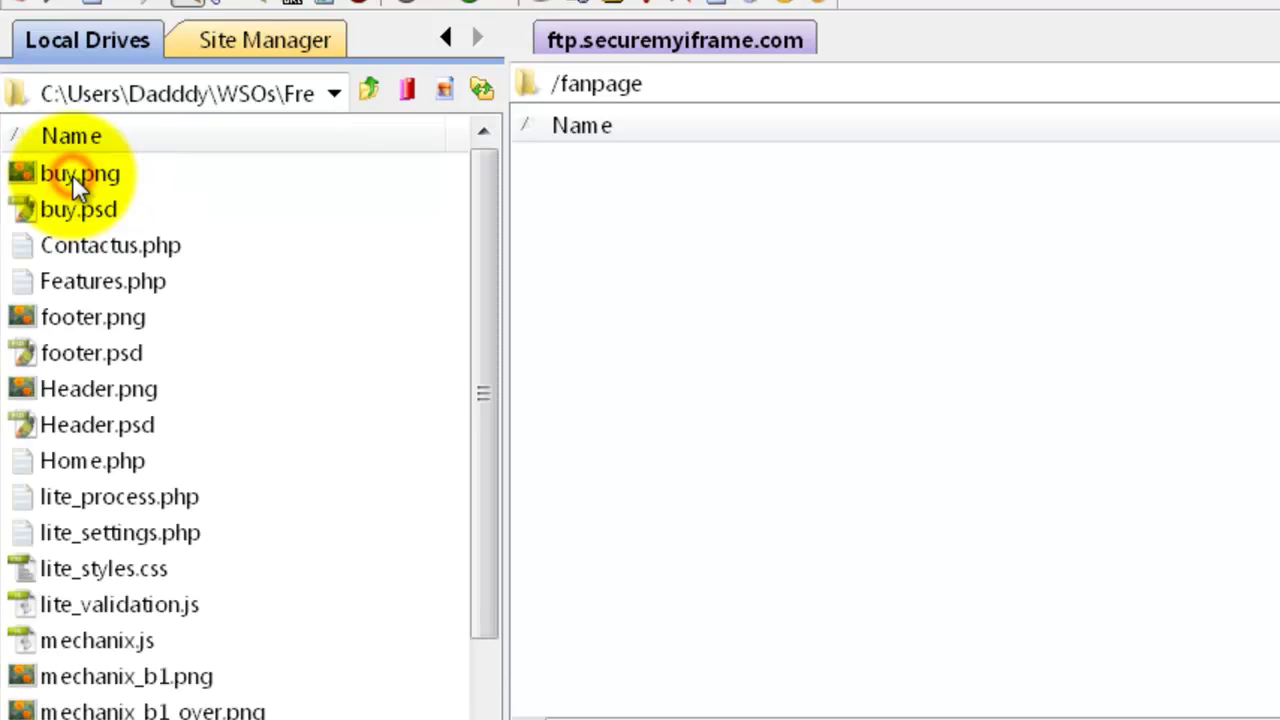
left_click(72, 174)
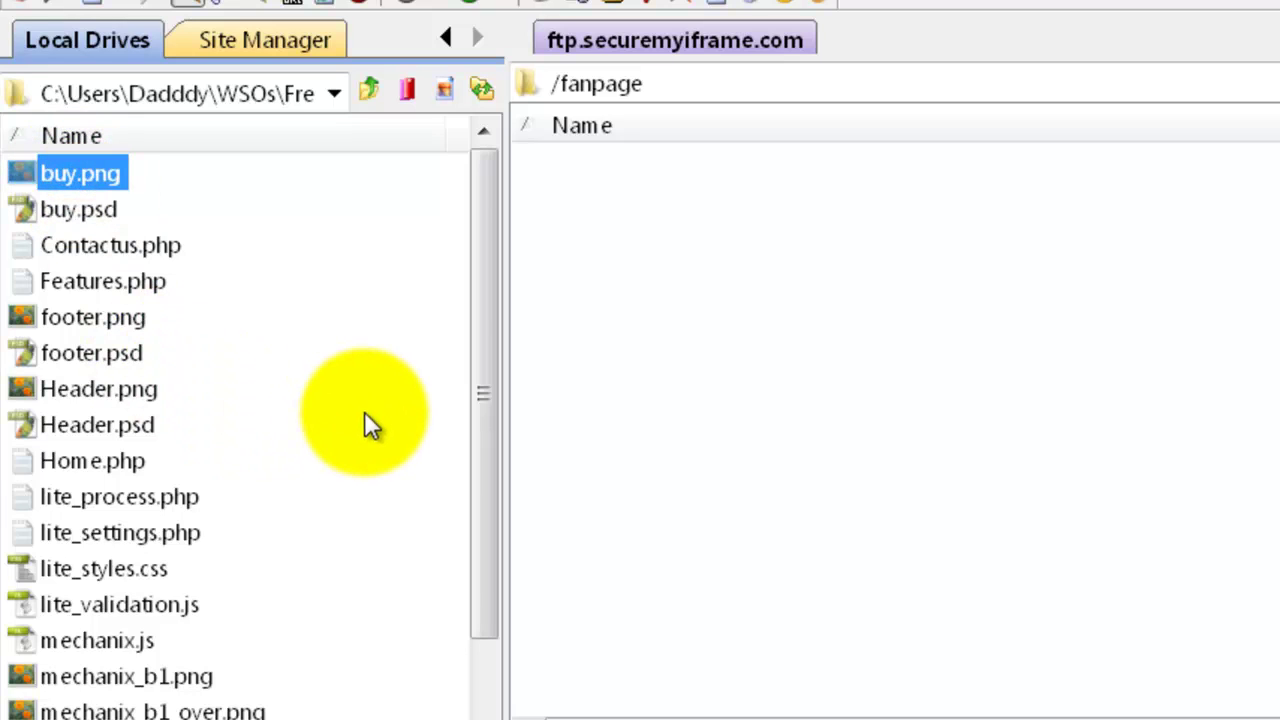
key("ctrl+a")
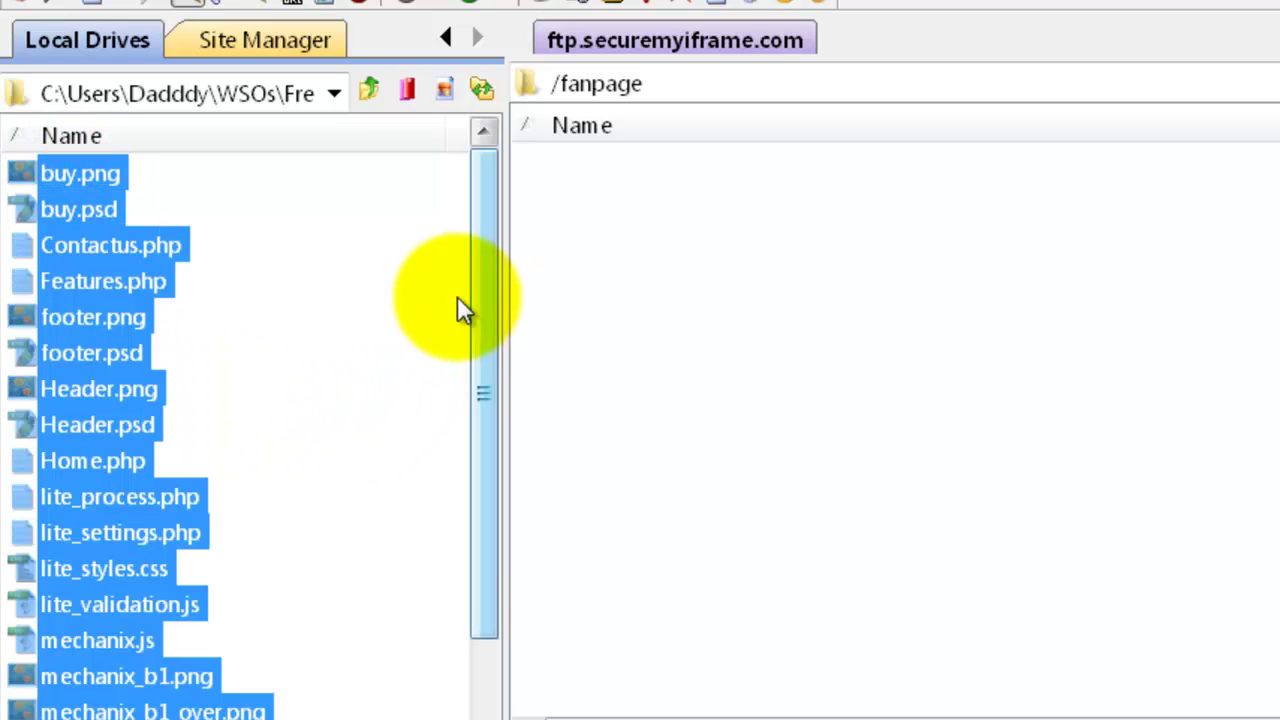
- Upload all 26 Template10 files into the remote fanpage folder, then return to Firefox
left_click_drag(79, 308, 882, 333)
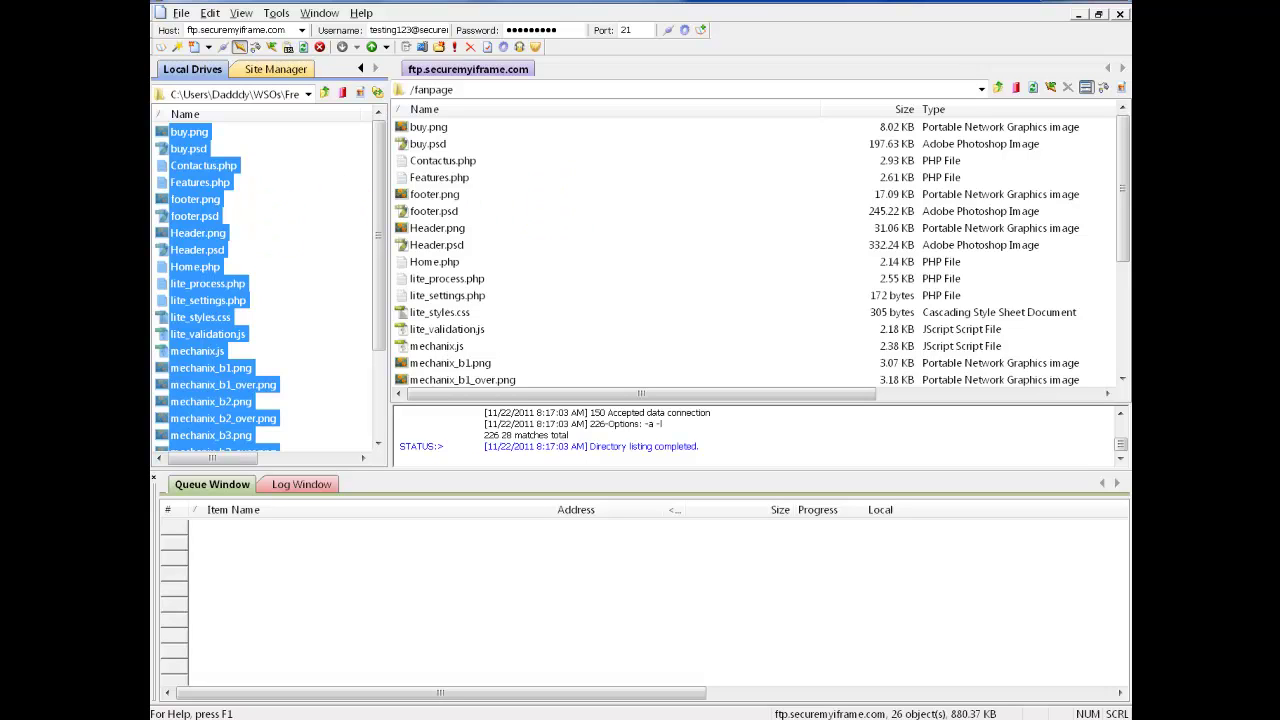
key("alt+Tab")
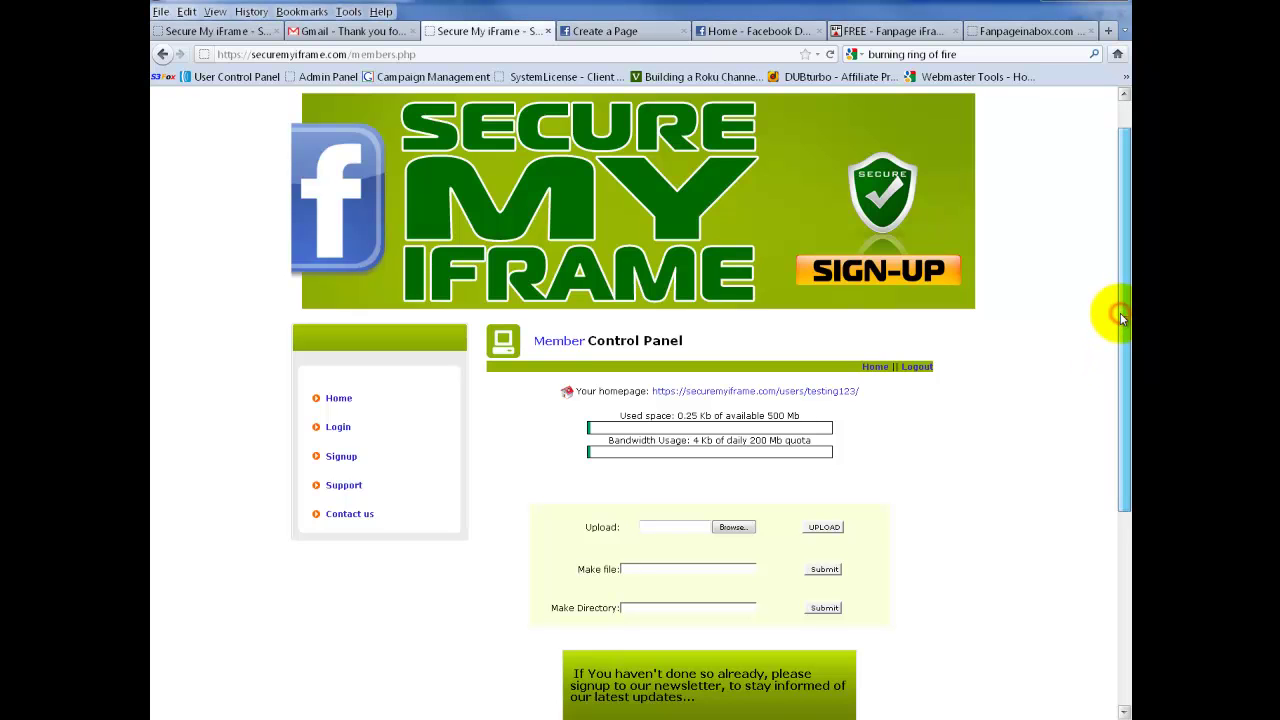
- Reload and resend the member panel, then scroll to the file table showing 880.63 Kb used
left_click_drag(1122, 312, 1120, 487)
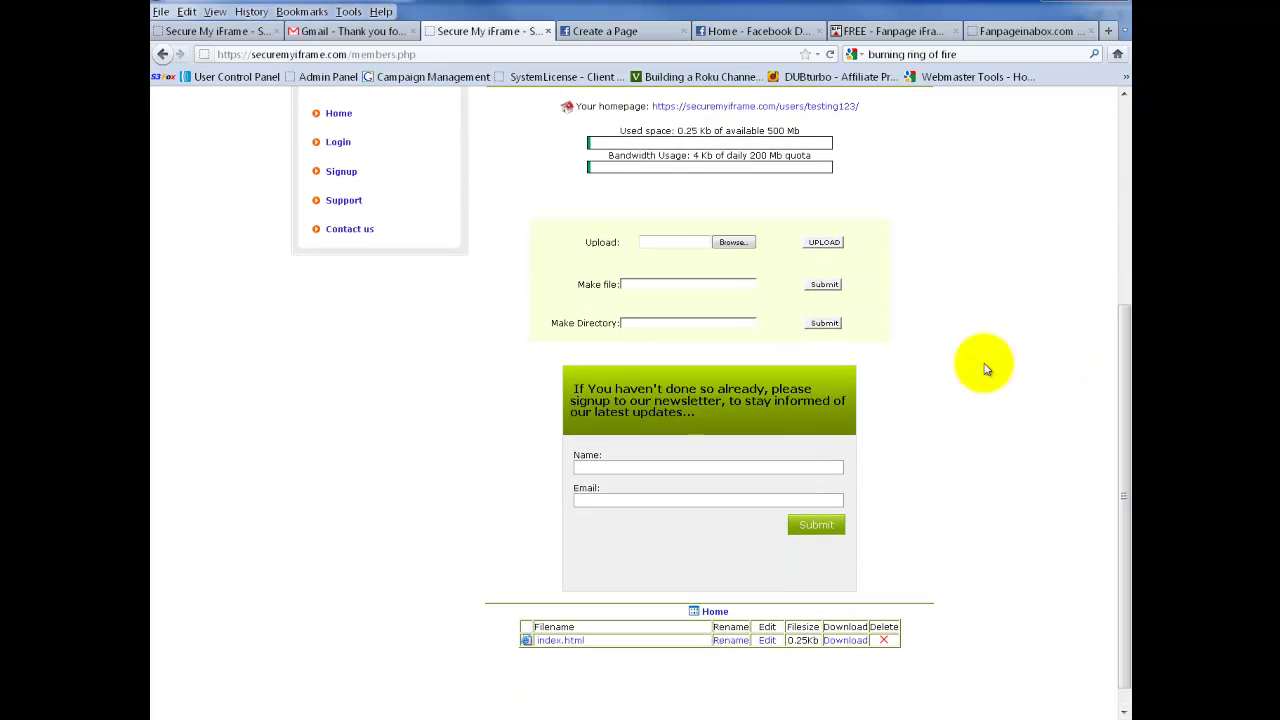
left_click(830, 54)
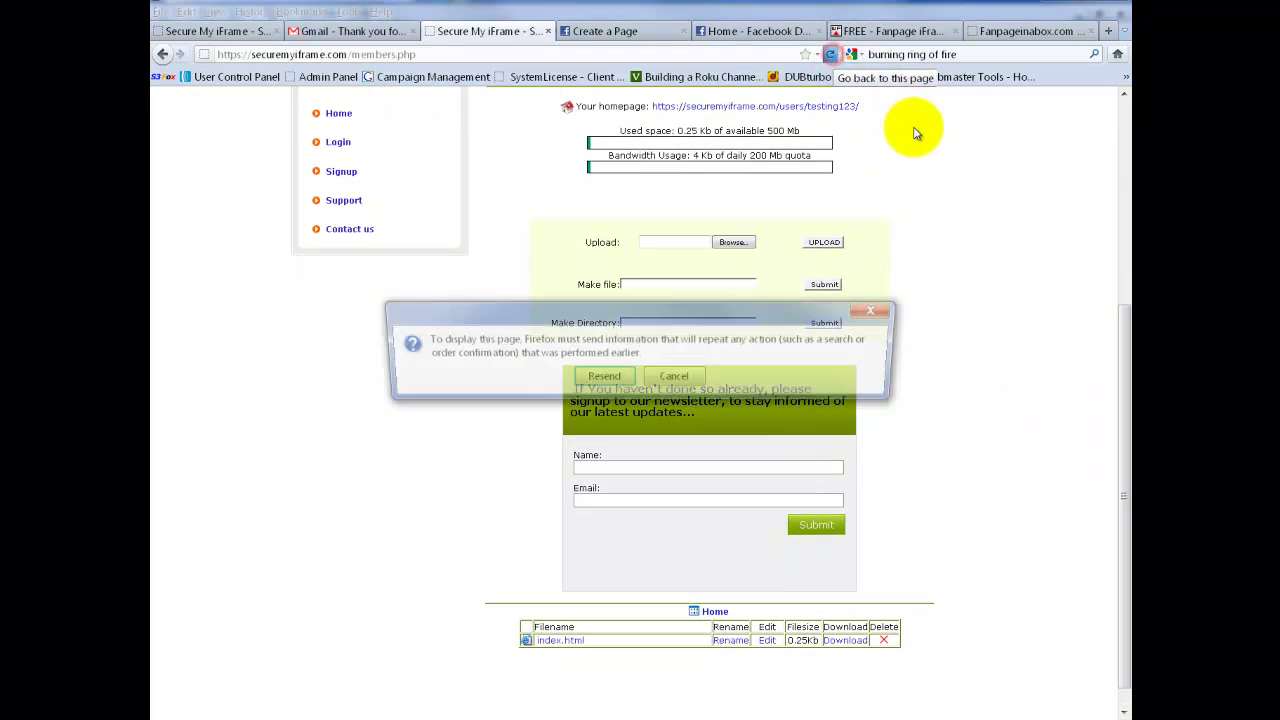
left_click(604, 378)
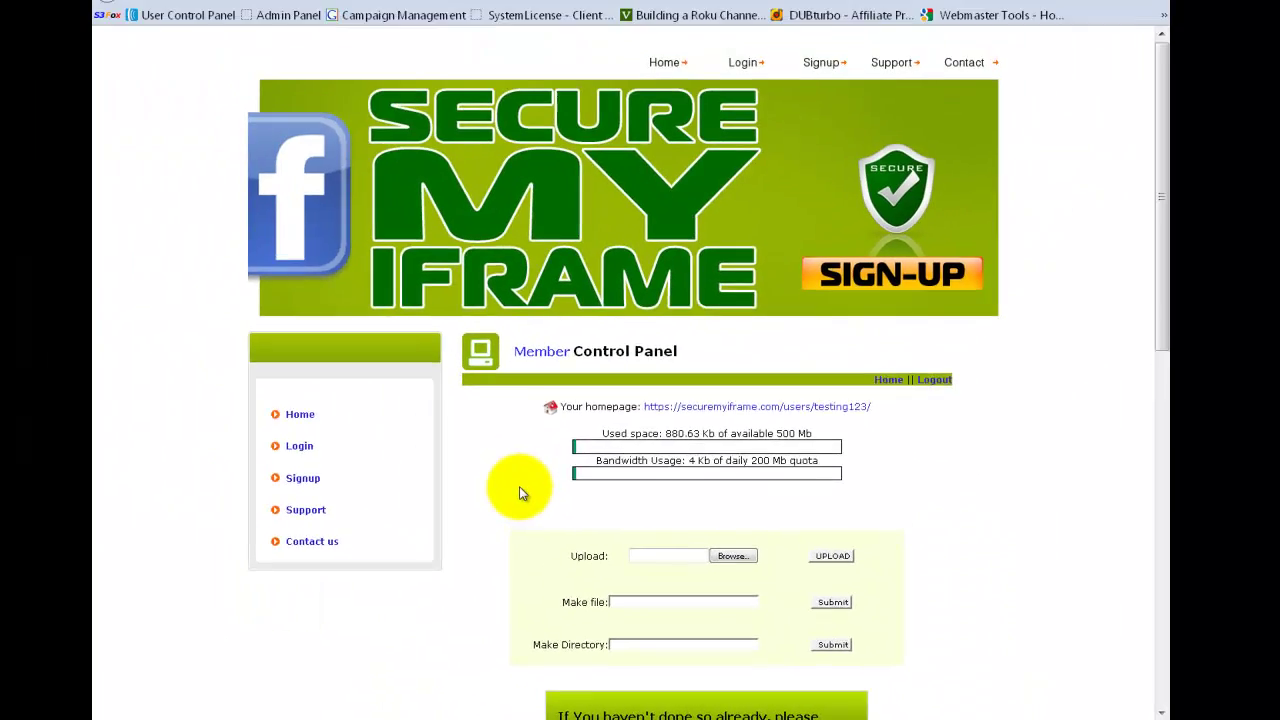
scroll(519, 493, "down", 10)
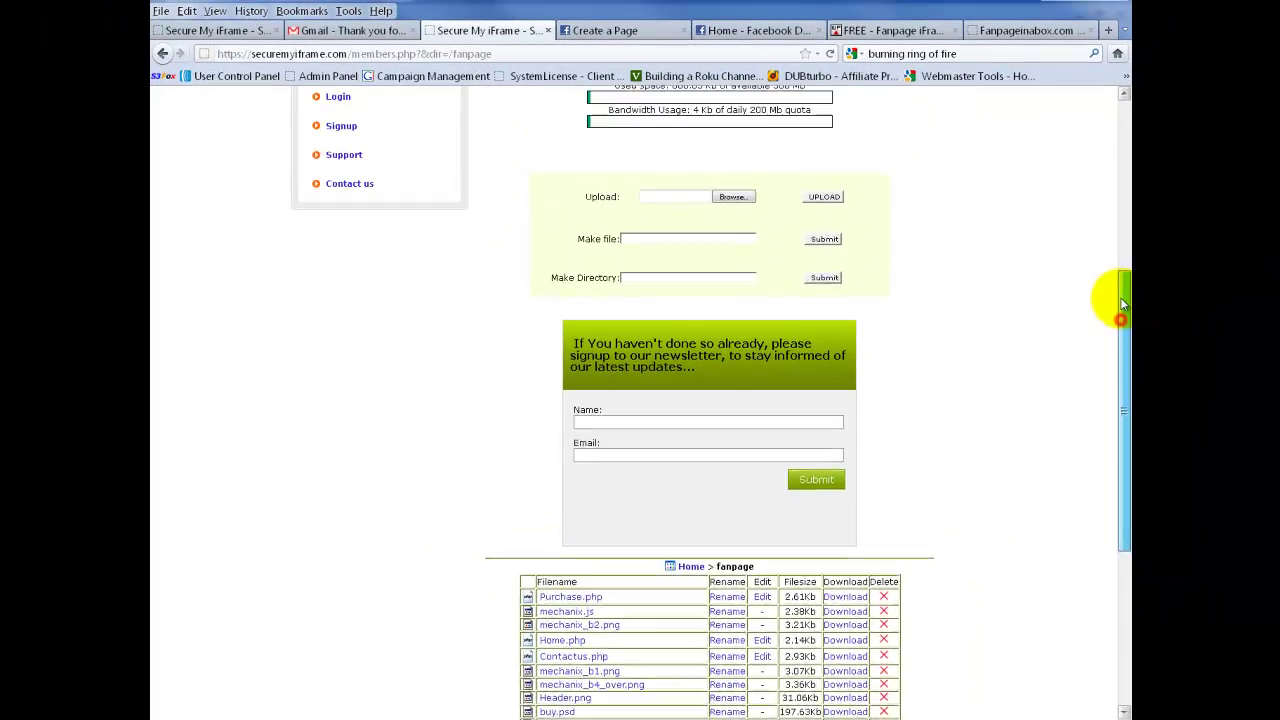
left_click_drag(1219, 165, 1219, 98)
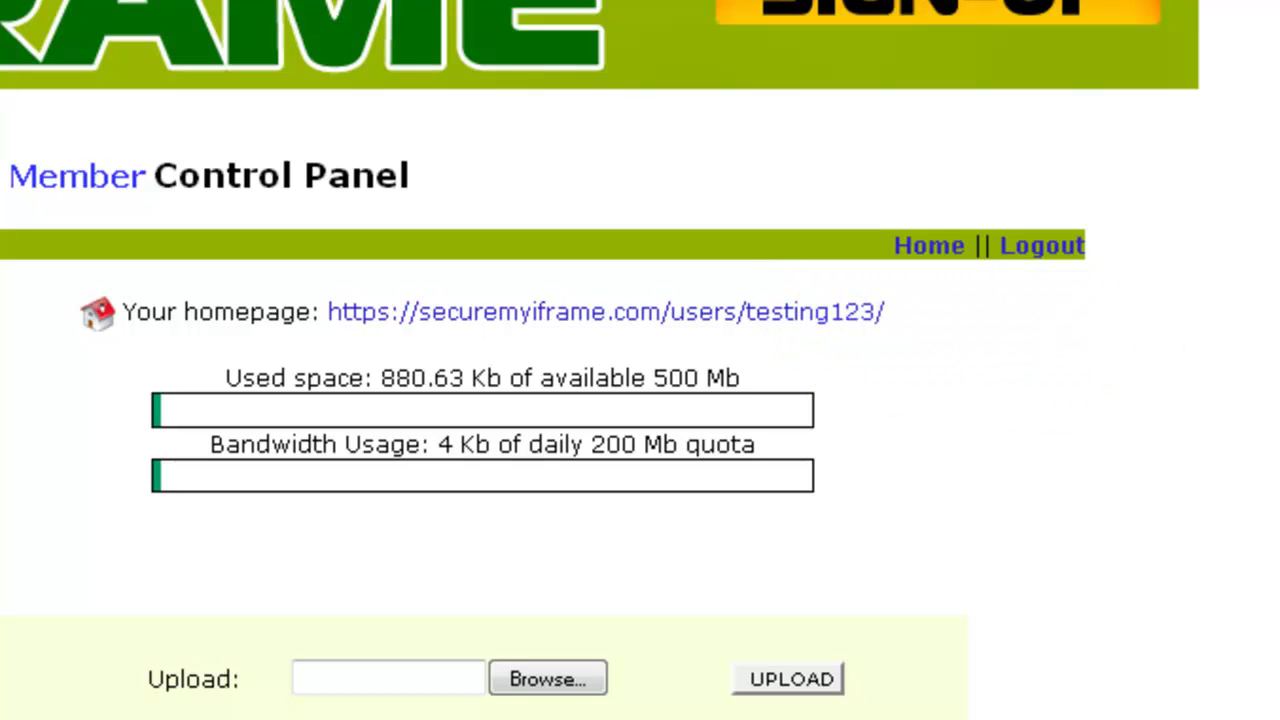
- Review the fanpage folder's uploaded files, then switch to Facebook's Create a Page tab
scroll(640, 400, "down", 5)
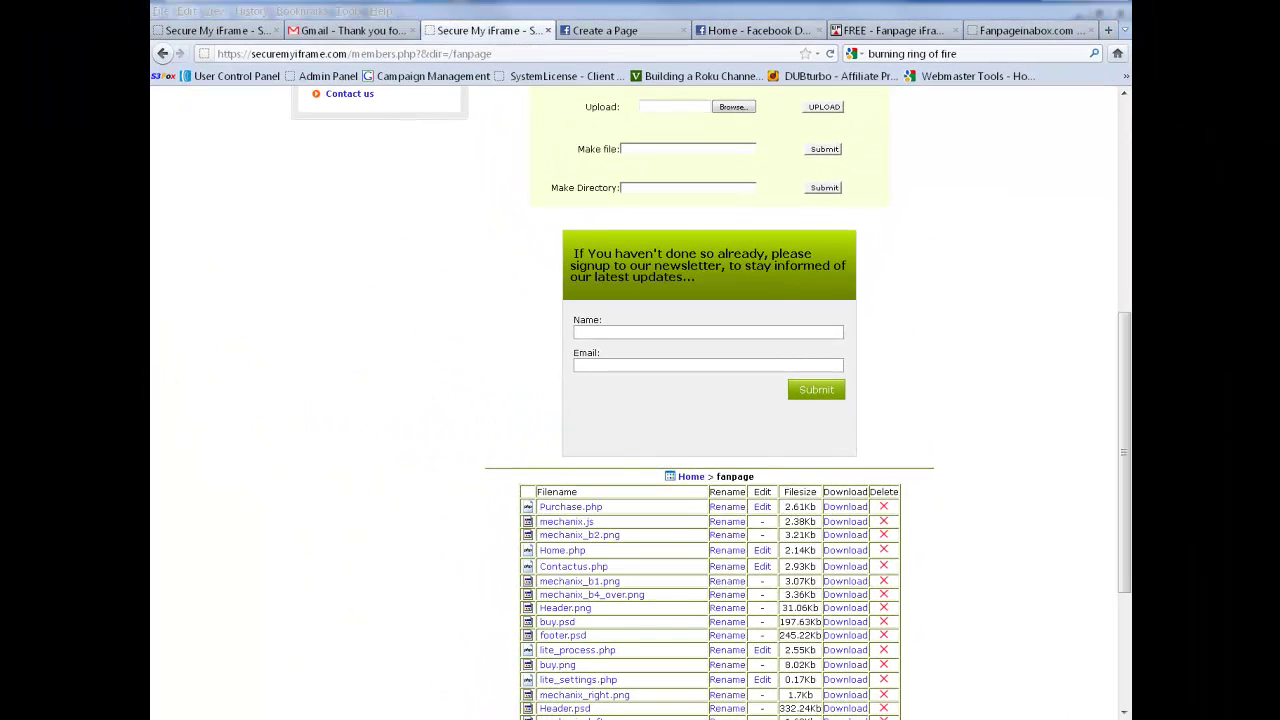
key("ctrl+Tab")
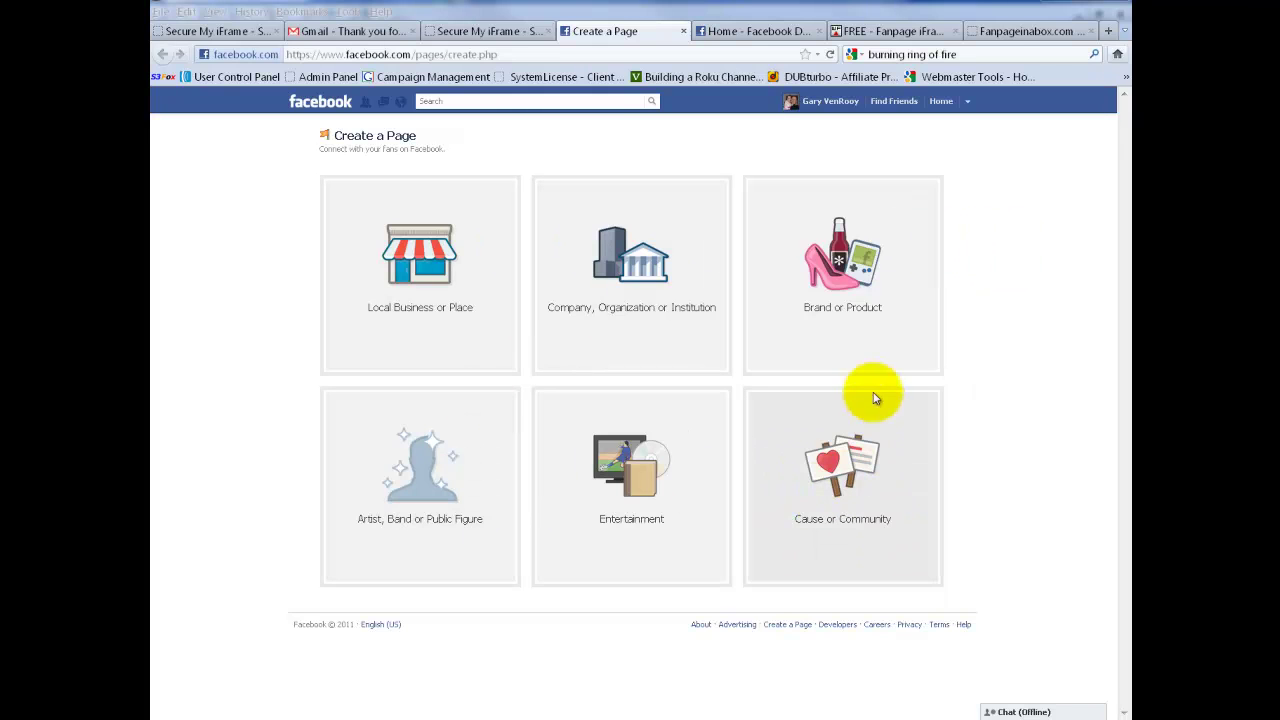
- Create a Brand or Product page in the Website category named Fanpage Test, accepting the Pages Terms
left_click(874, 274)
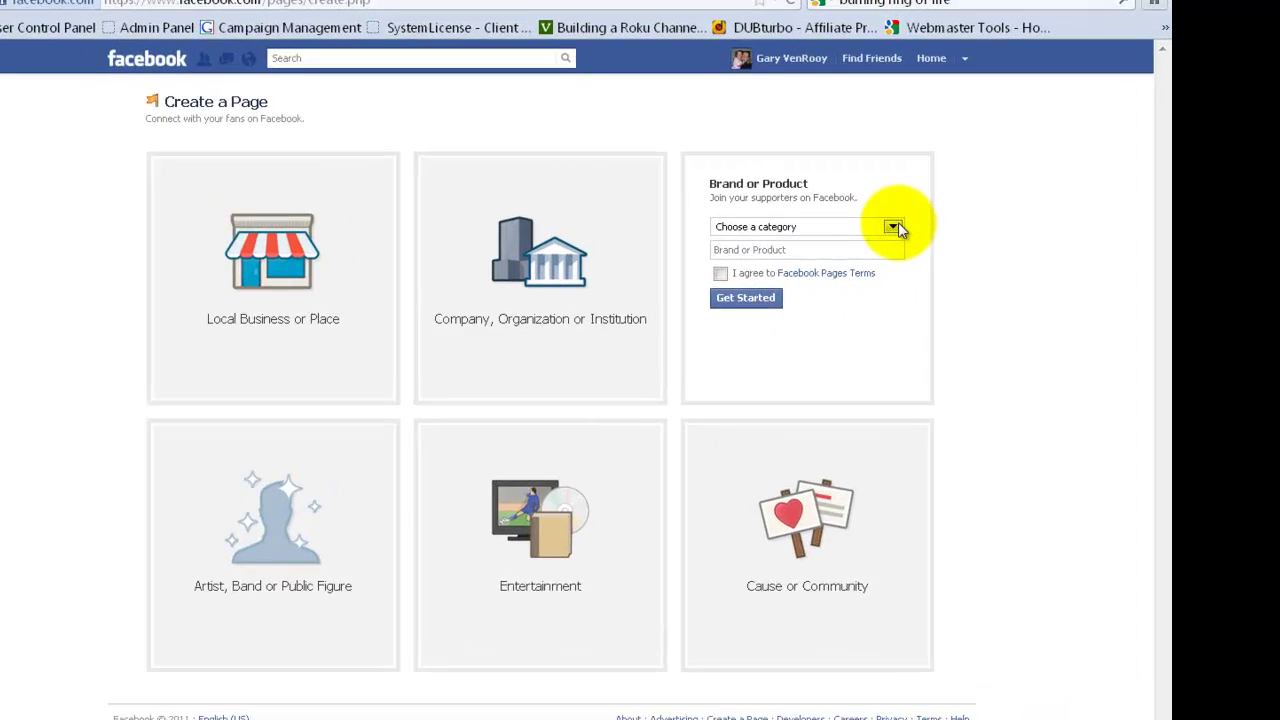
left_click(910, 234)
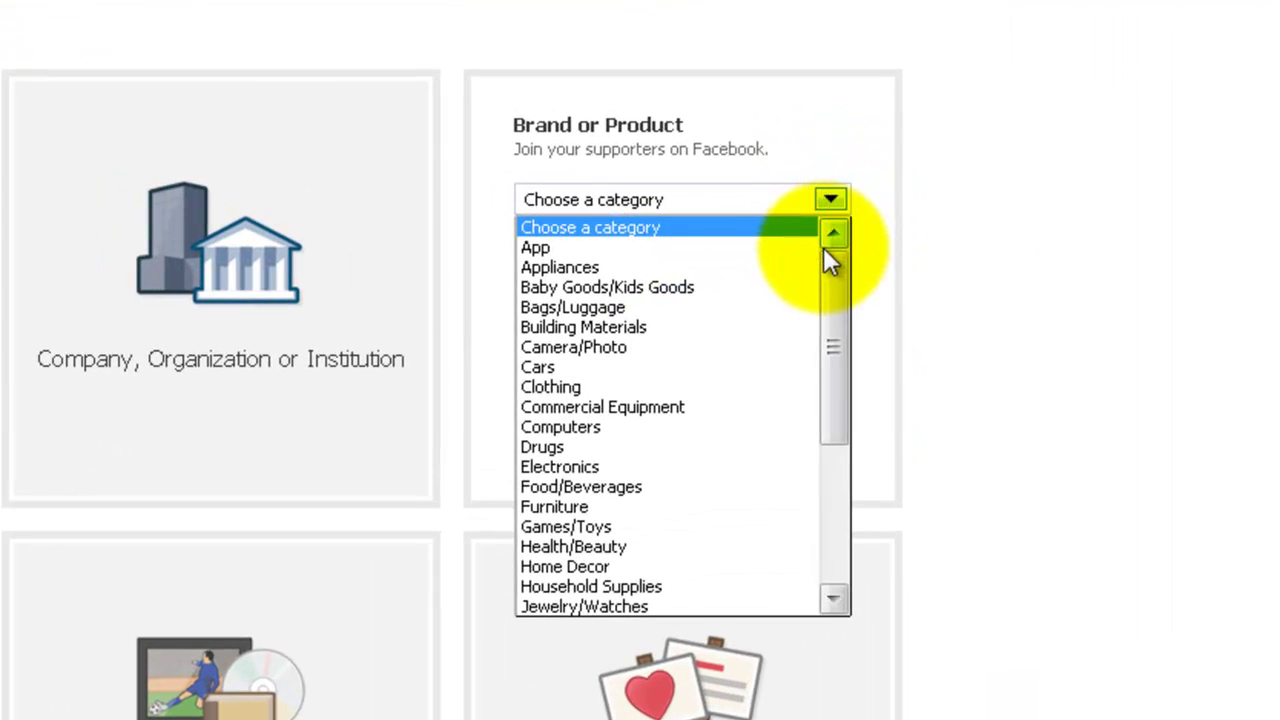
left_click_drag(834, 275, 841, 420)
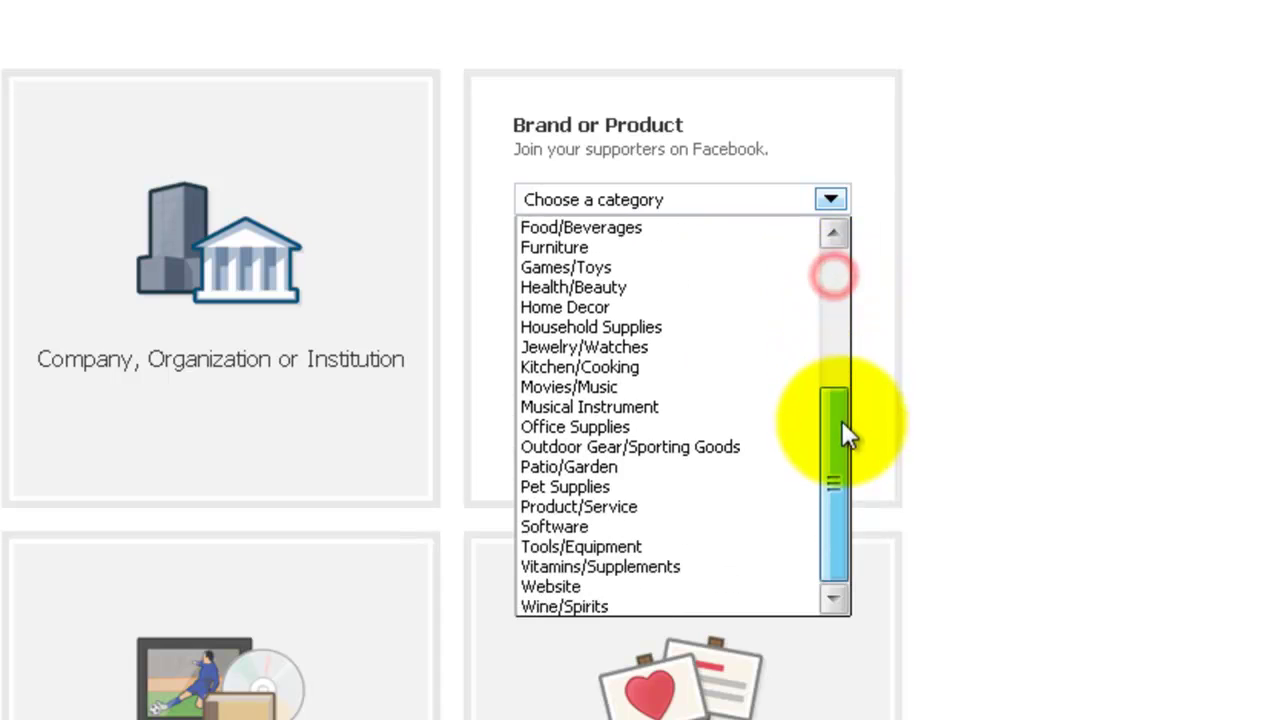
left_click(532, 586)
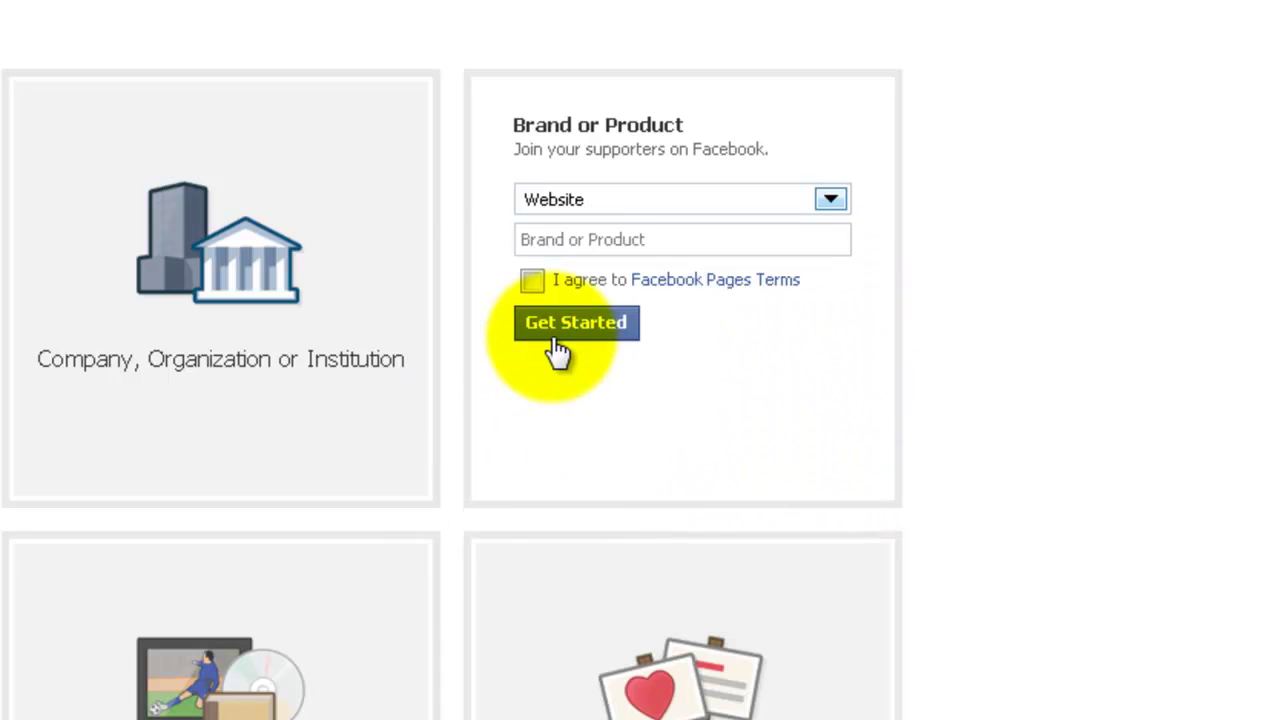
left_click(682, 242)
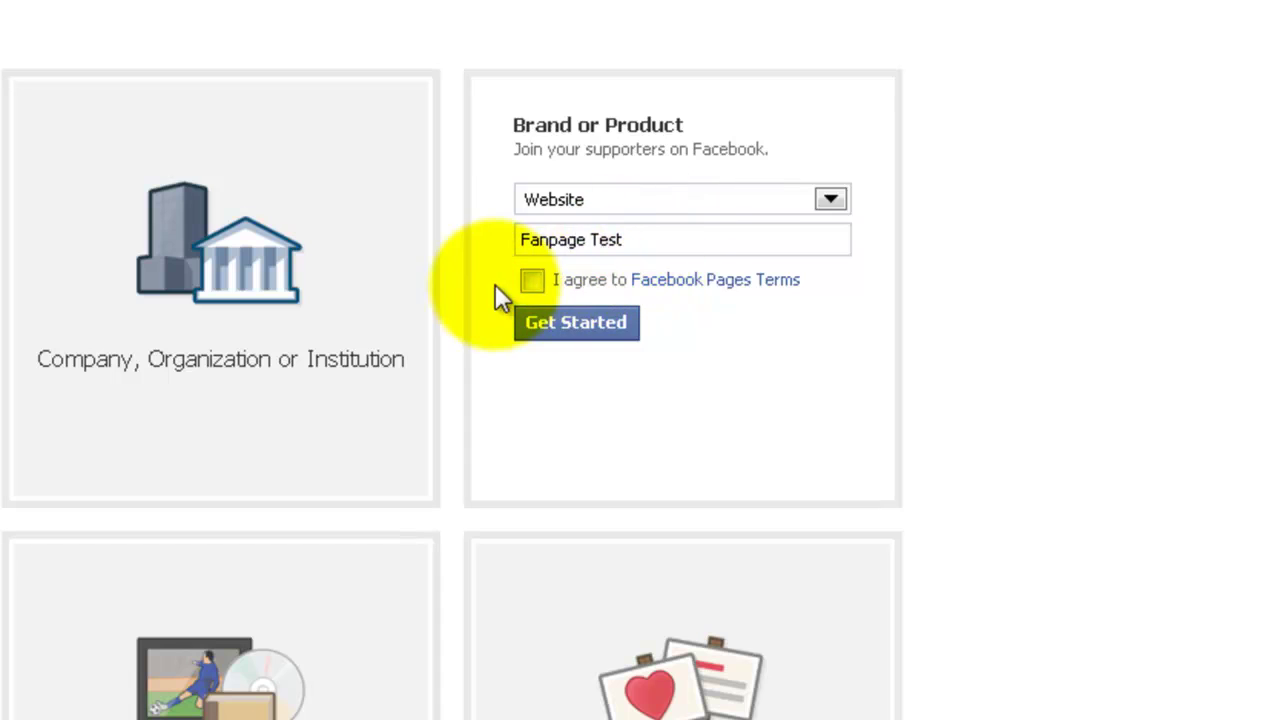
left_click(533, 281)
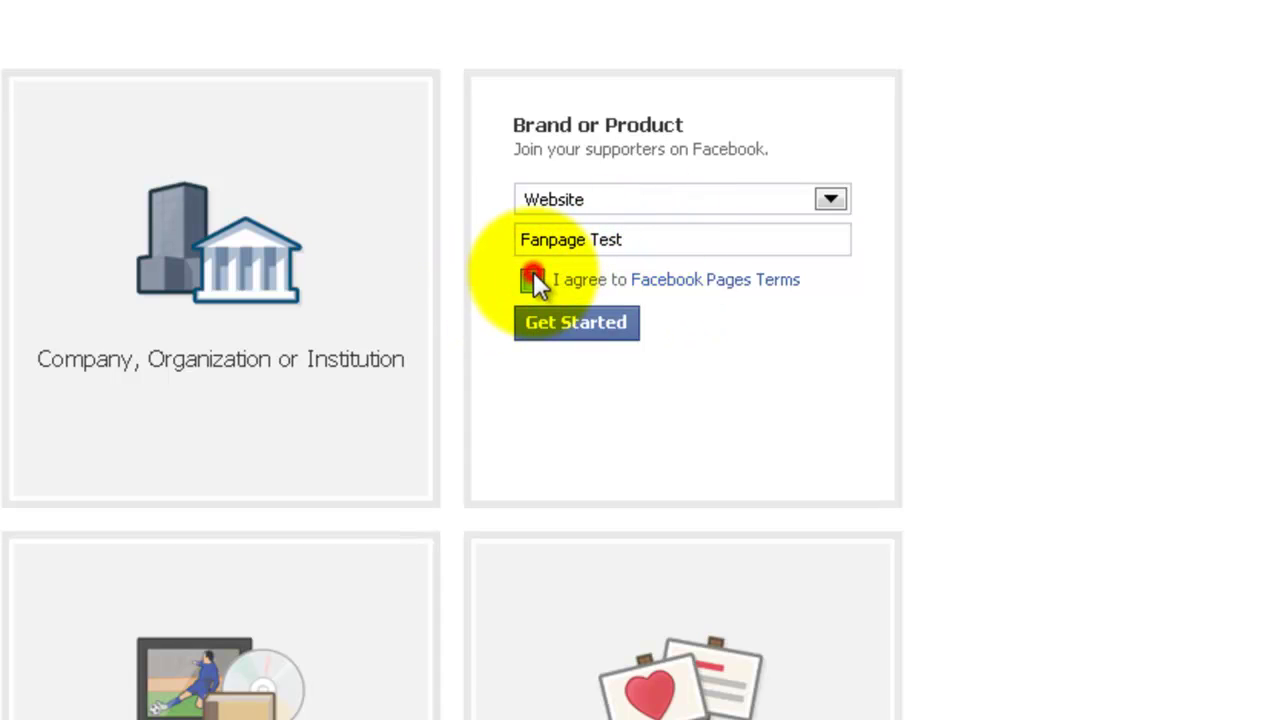
left_click(577, 324)
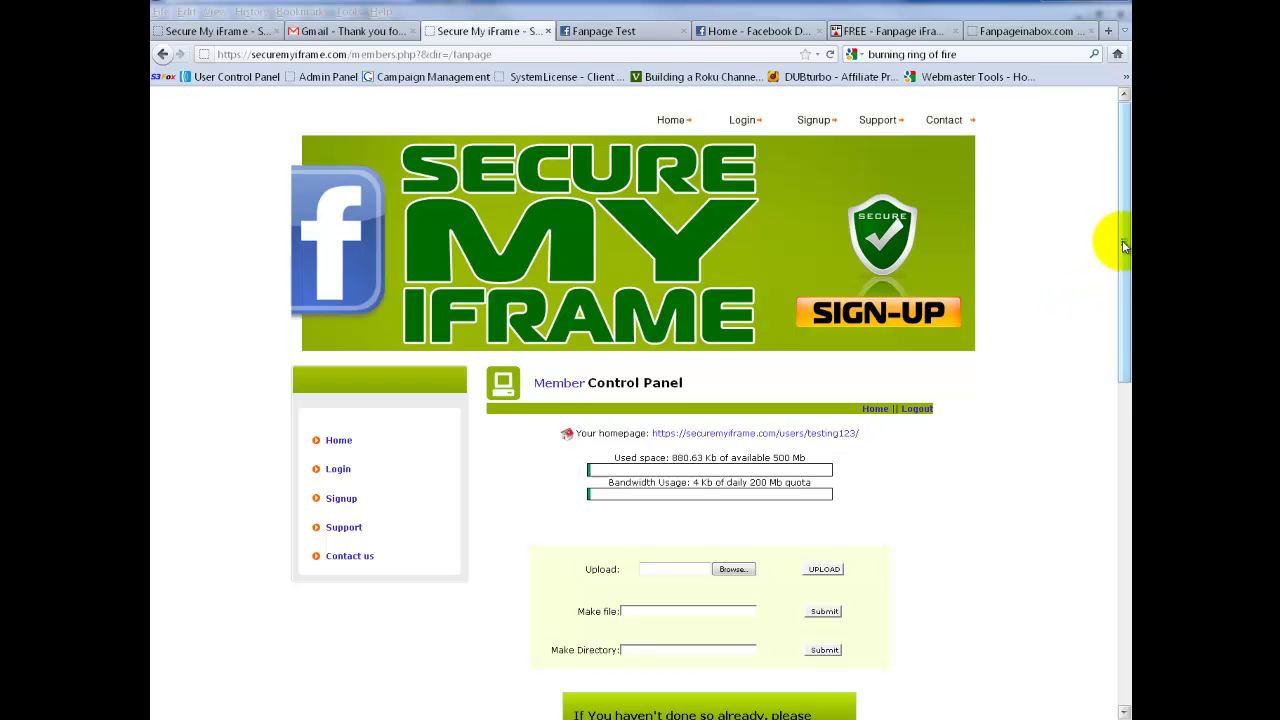
- Copy the 'Your homepage' URL from the Member Control Panel
left_click_drag(1122, 245, 1090, 490)
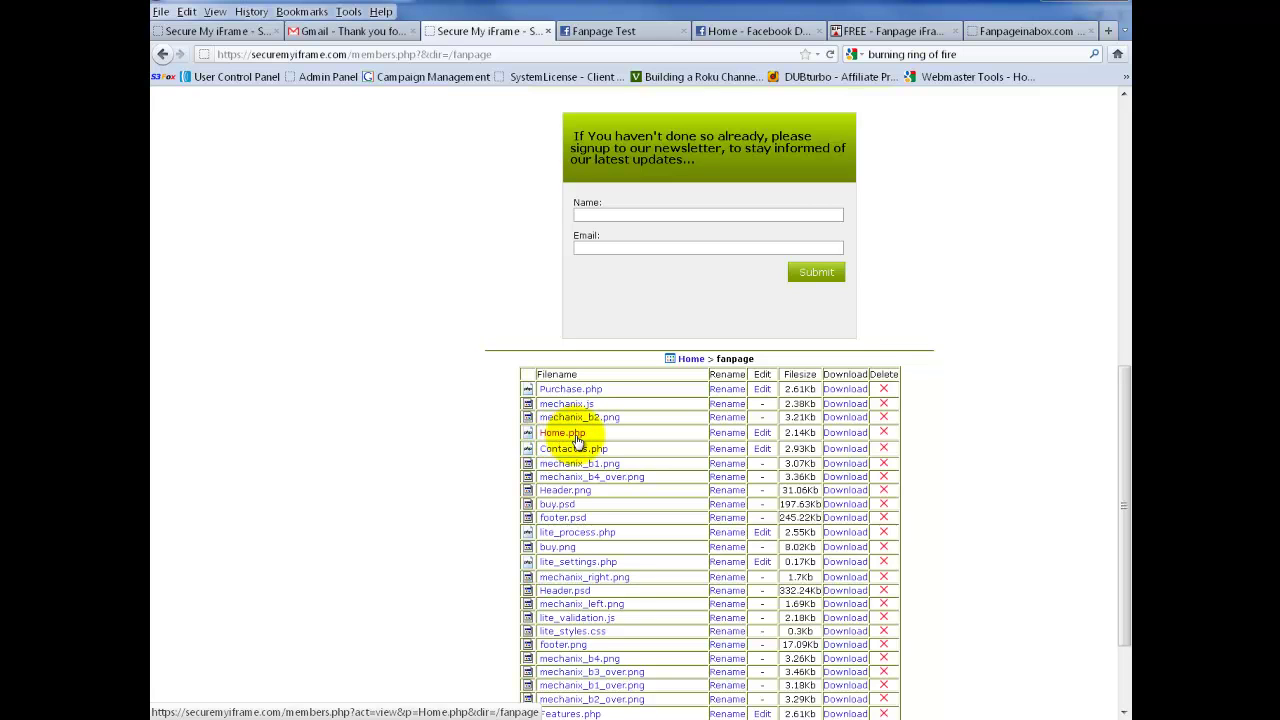
scroll(1000, 437, "up", 5)
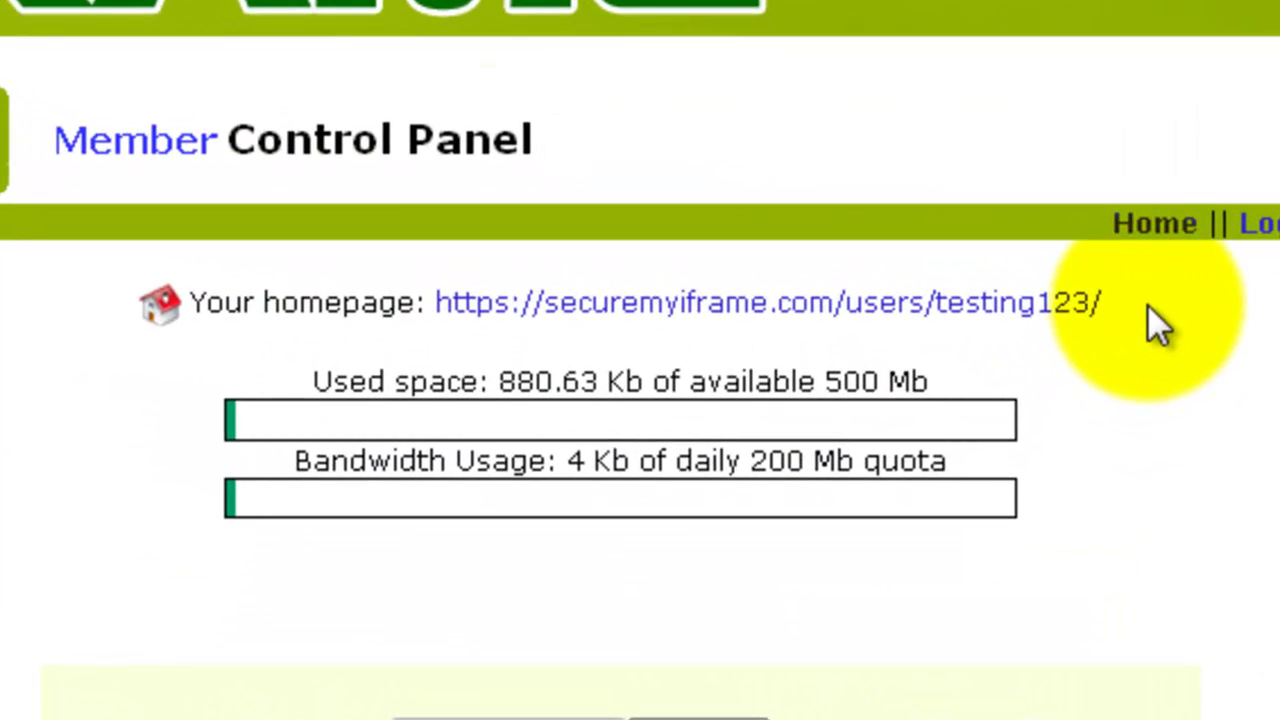
left_click(1131, 310)
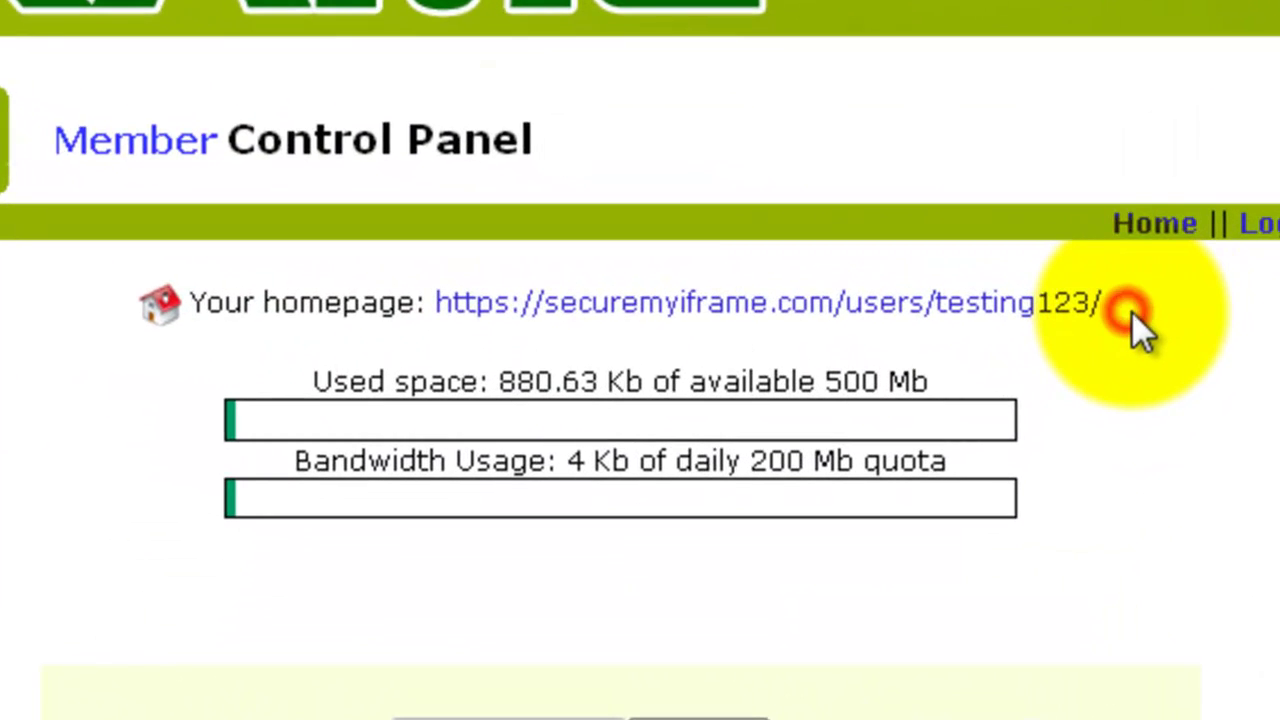
left_click_drag(1131, 310, 441, 318)
key("ctrl+c")
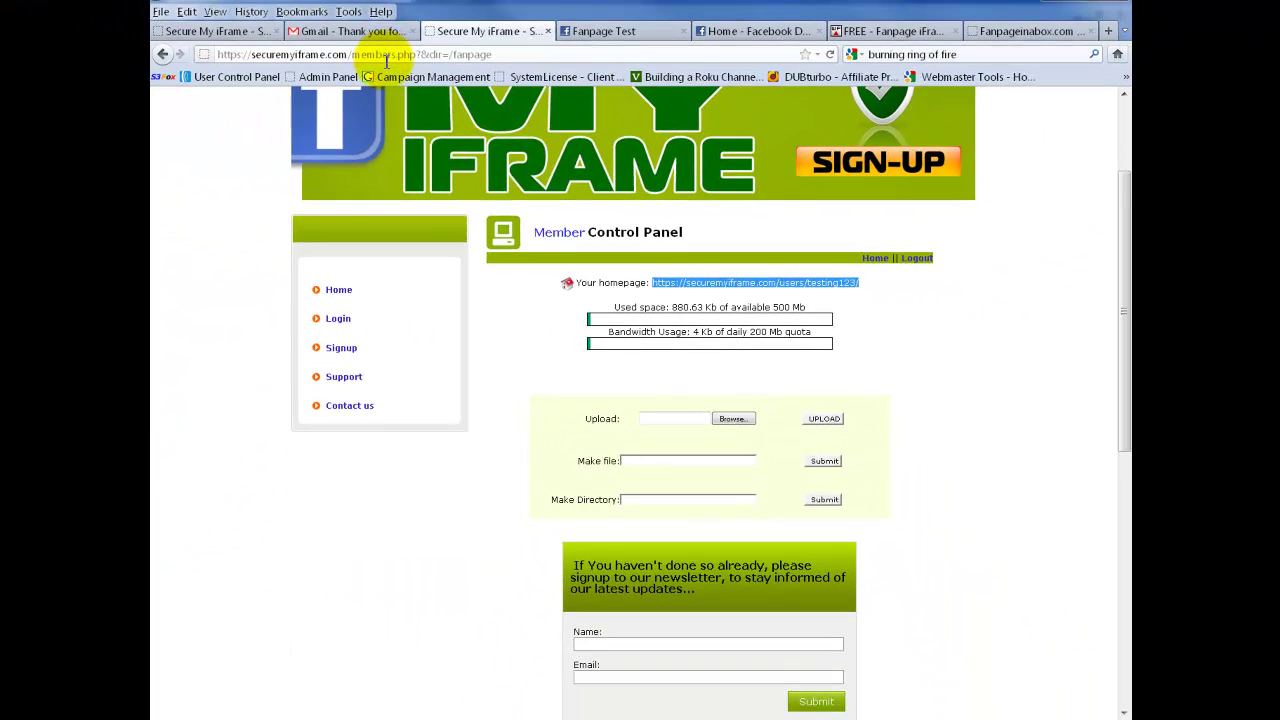
- Paste the homepage URL into the address bar and append fanpage/Home.php
left_click(386, 58)
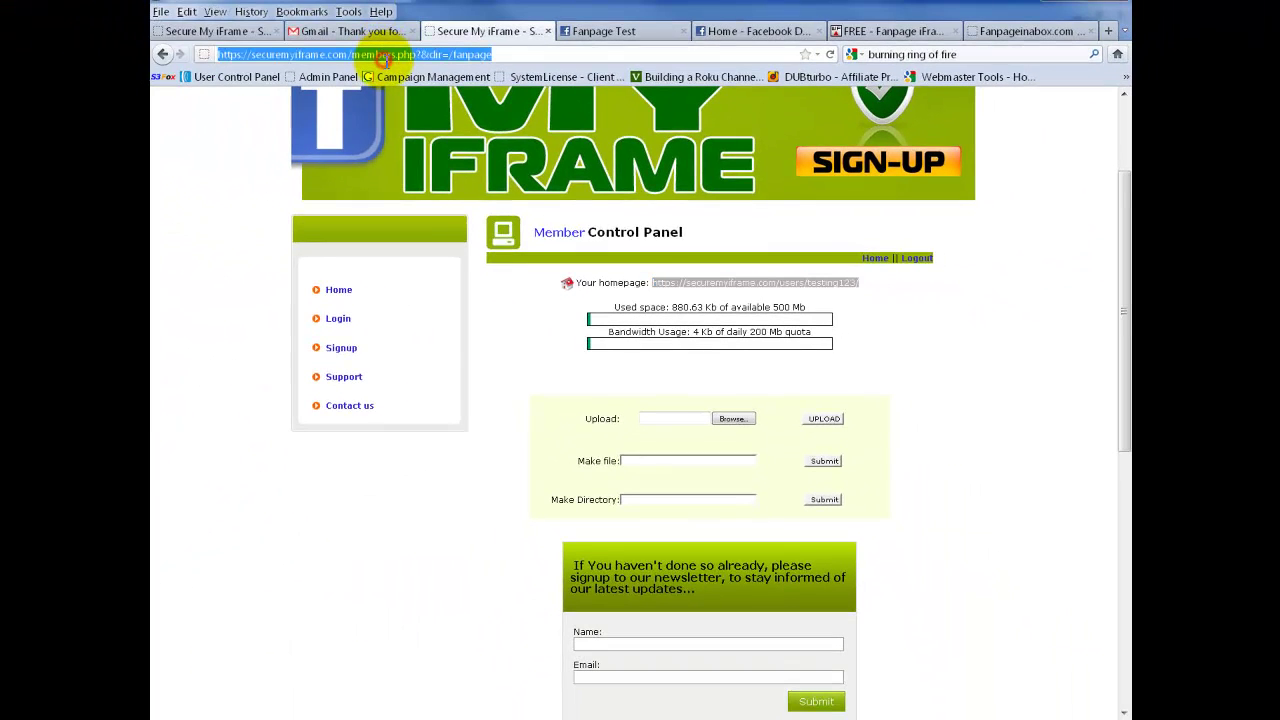
key("ctrl+v")
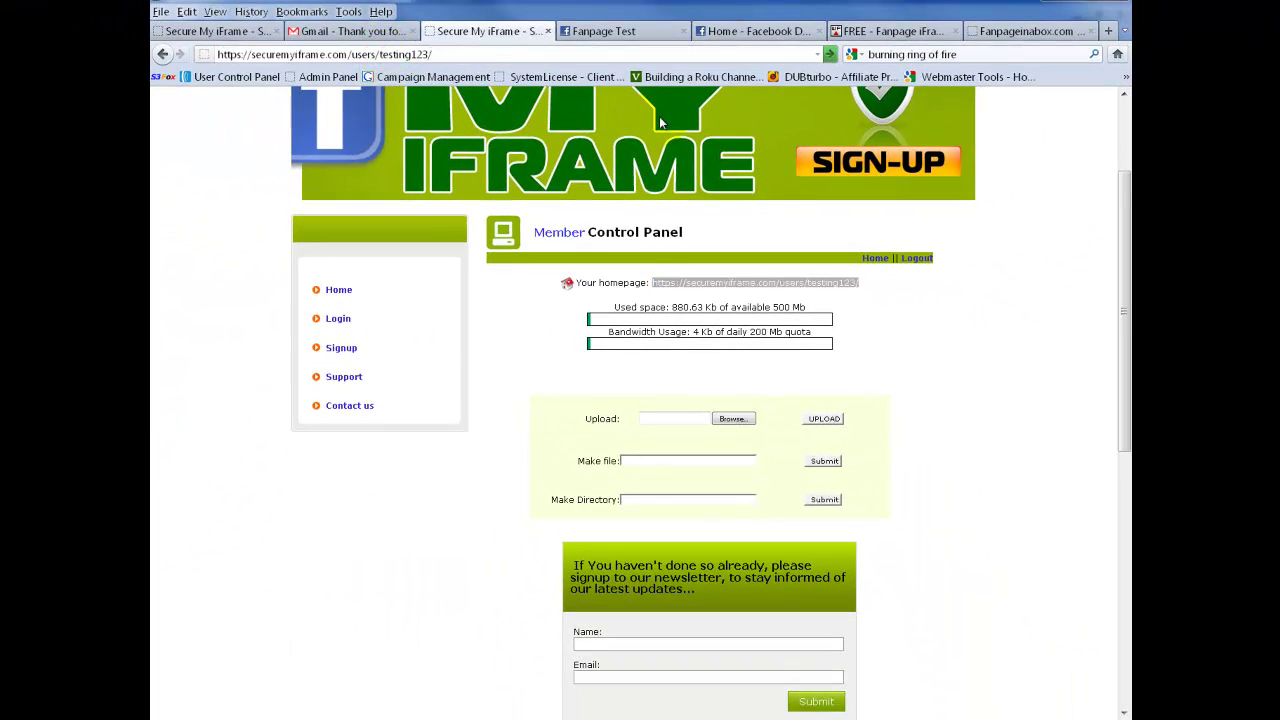
left_click_drag(1123, 200, 1124, 333)
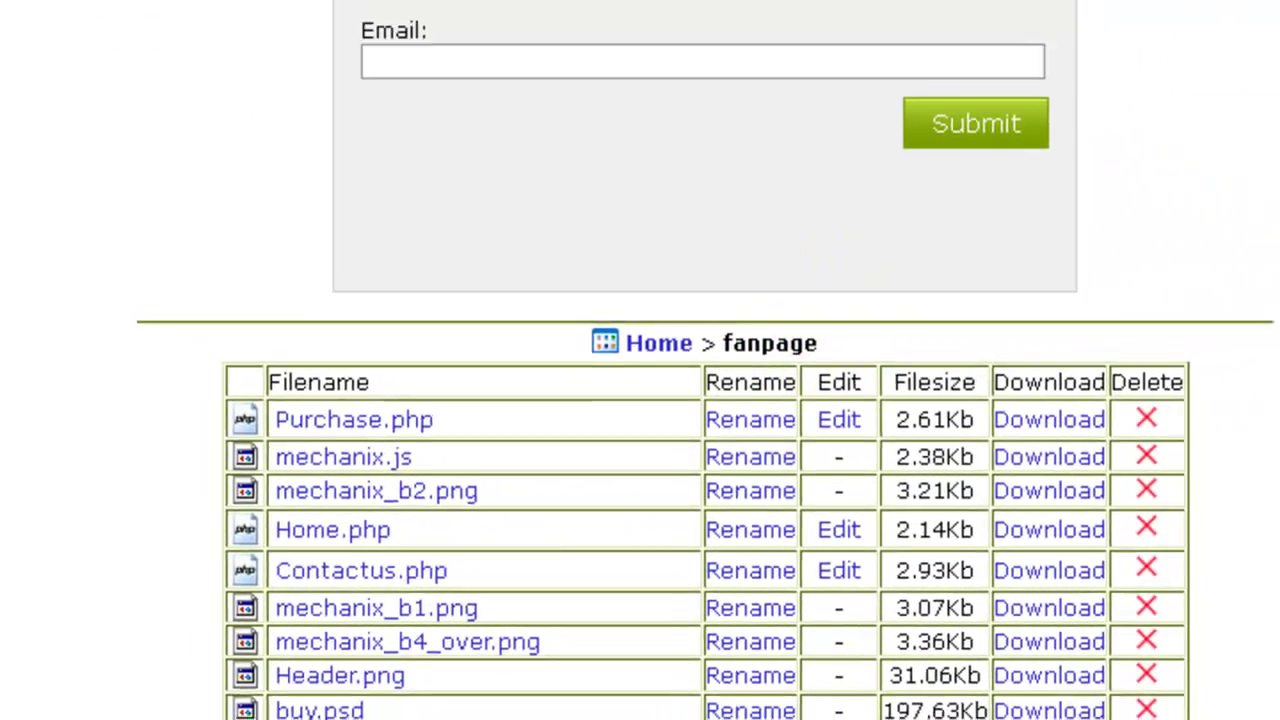
left_click_drag(1249, 213, 1117, 177)
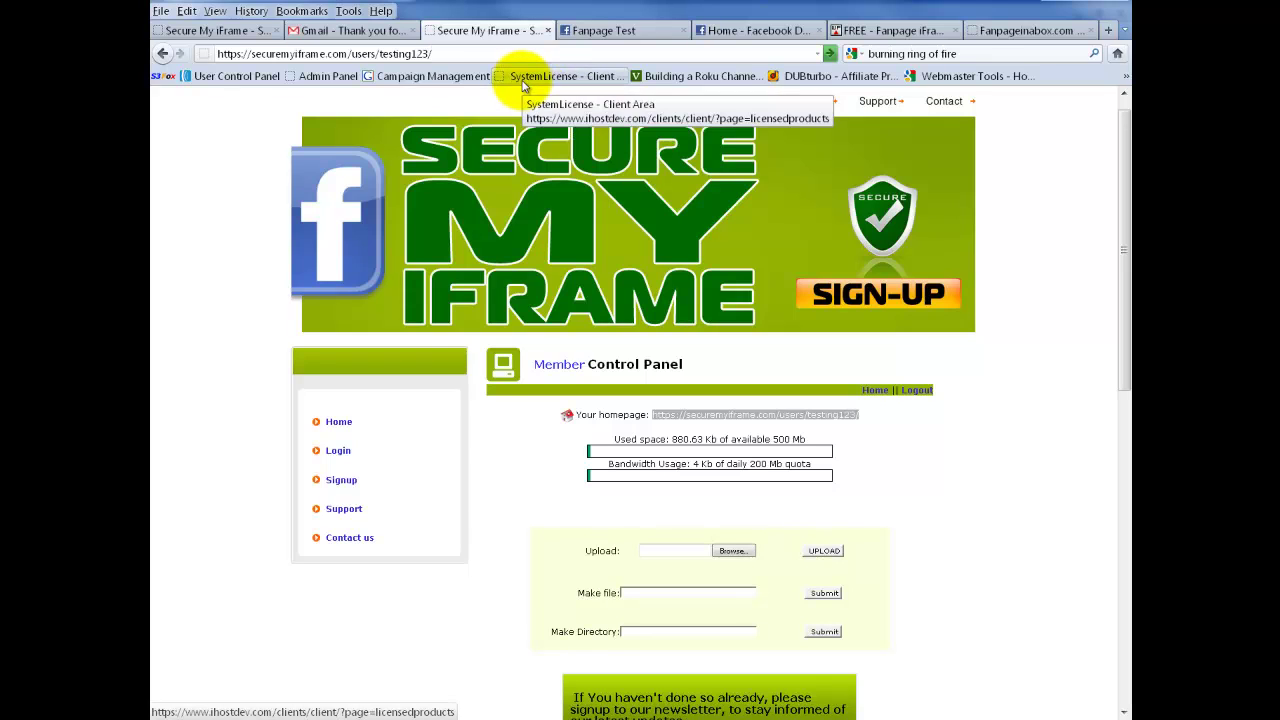
type("fanpage/")
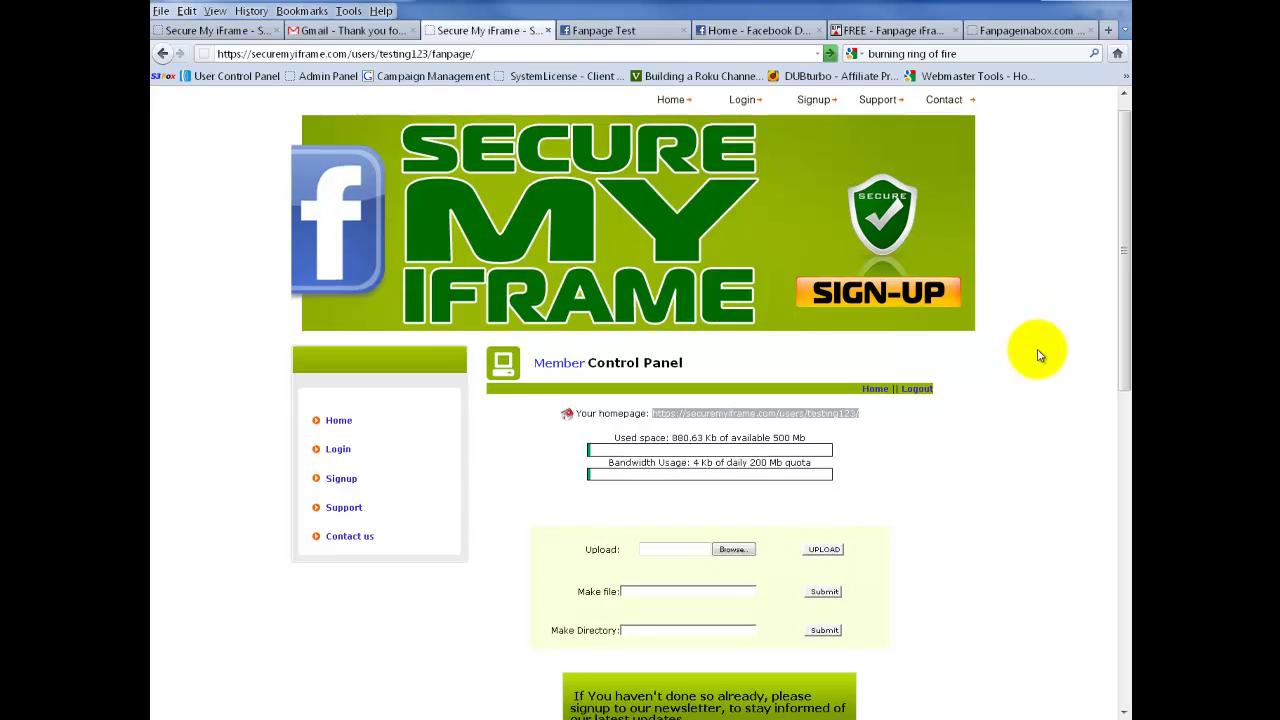
scroll(920, 434, "down", 5)
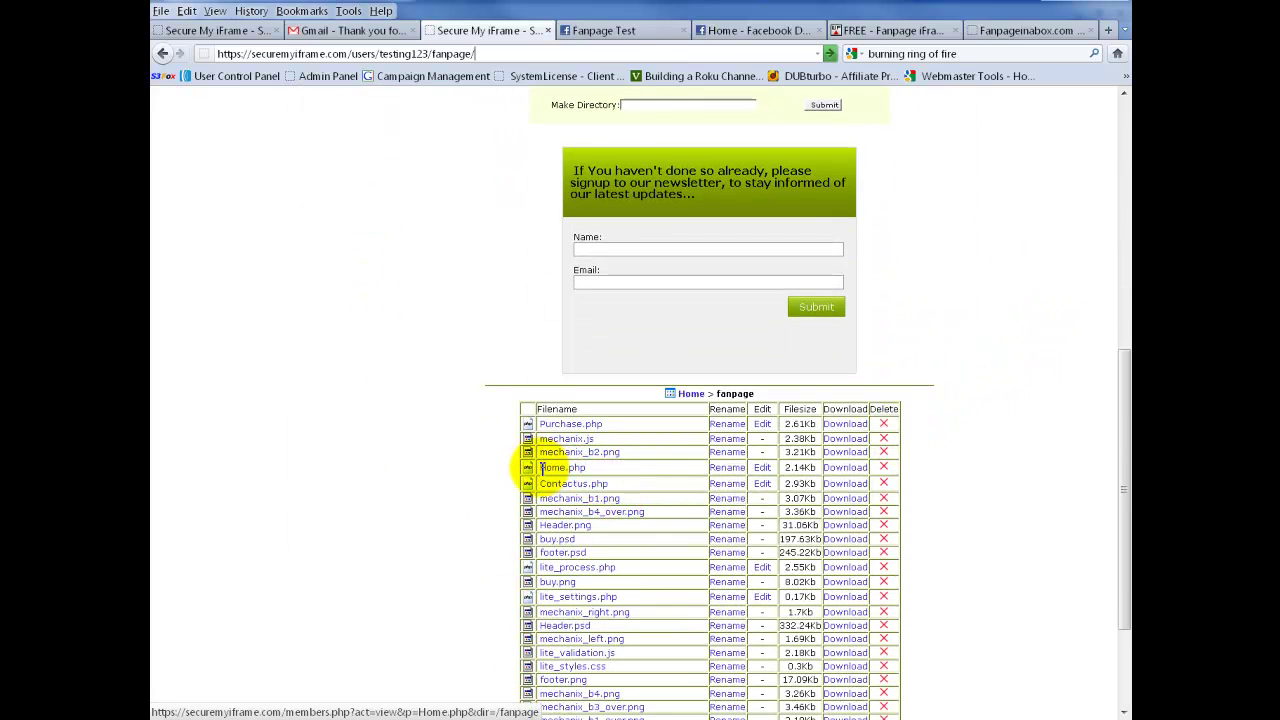
left_click(543, 470)
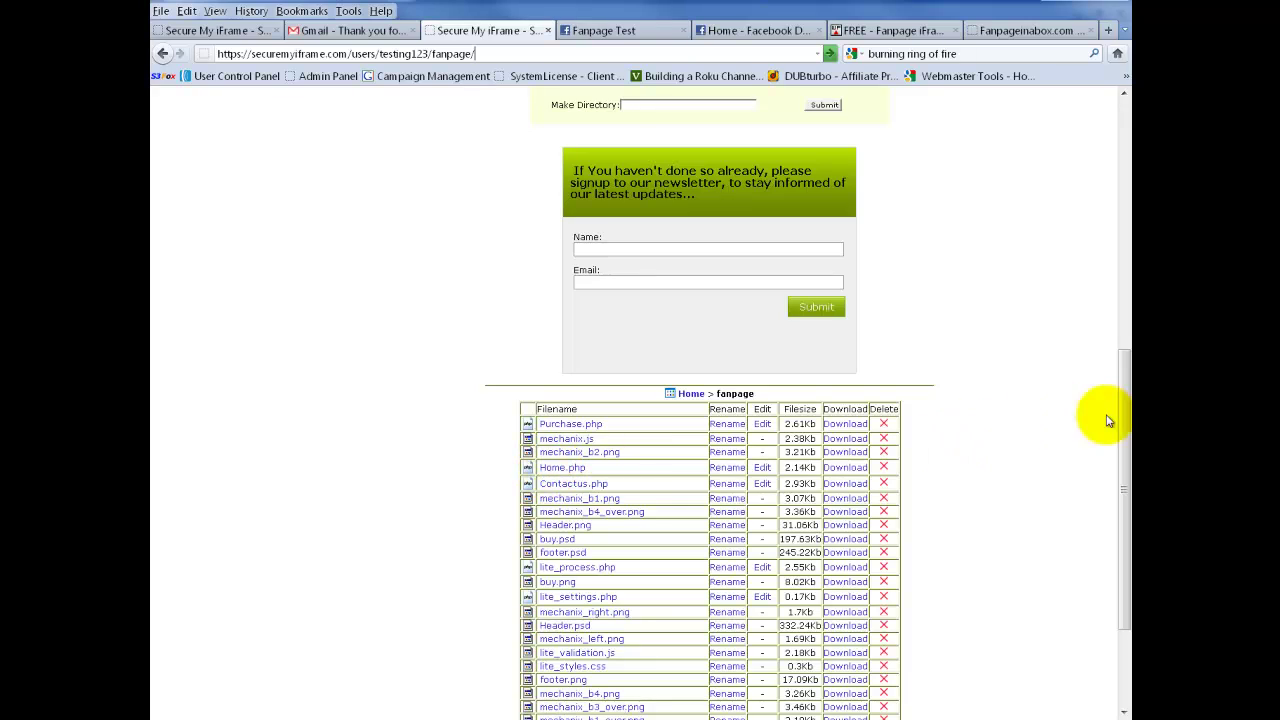
left_click_drag(1123, 393, 1205, 190)
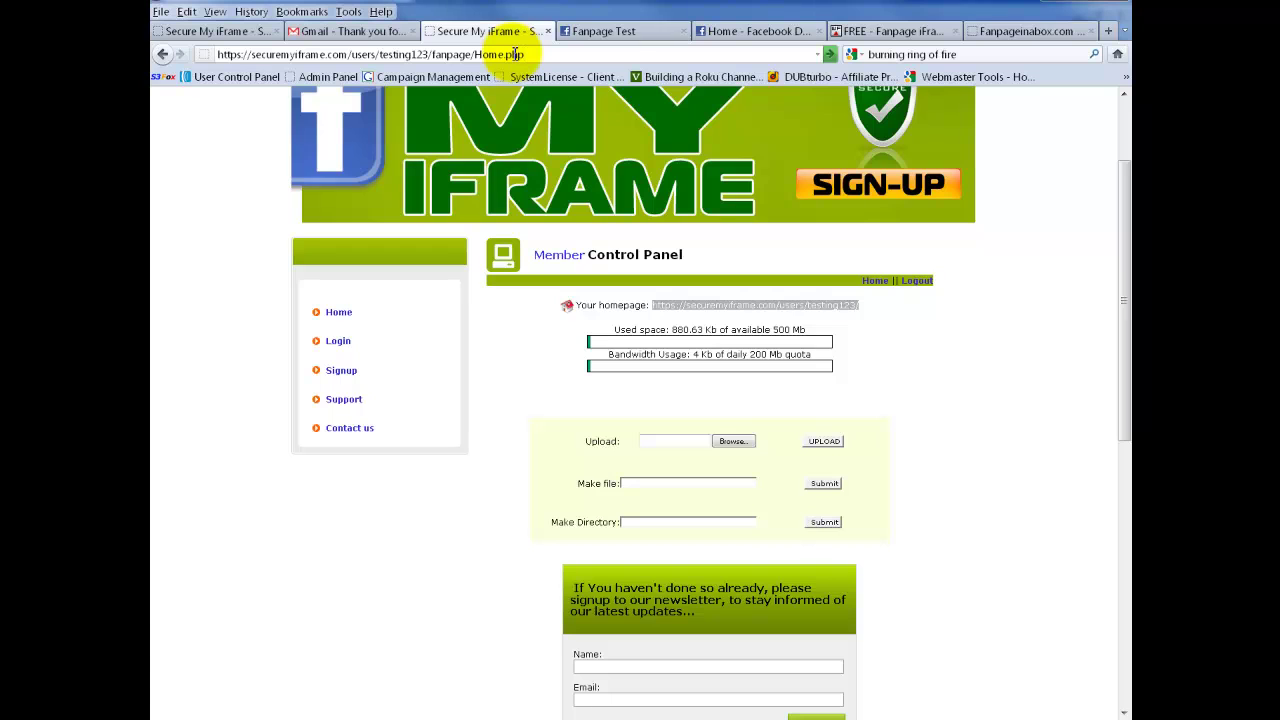
- Load the hosted fanpage/Home.php page, check its address, and return to the Member Control Panel
key("Return")
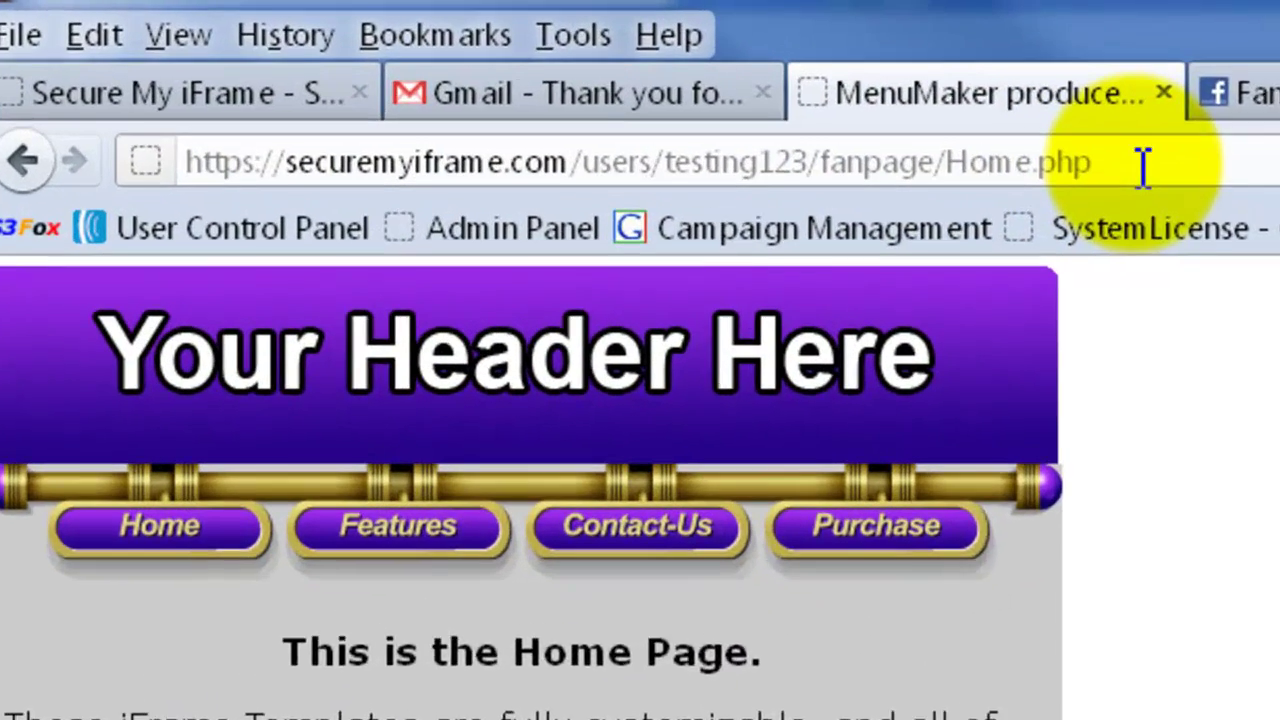
left_click_drag(1112, 163, 163, 190)
left_click(1226, 180)
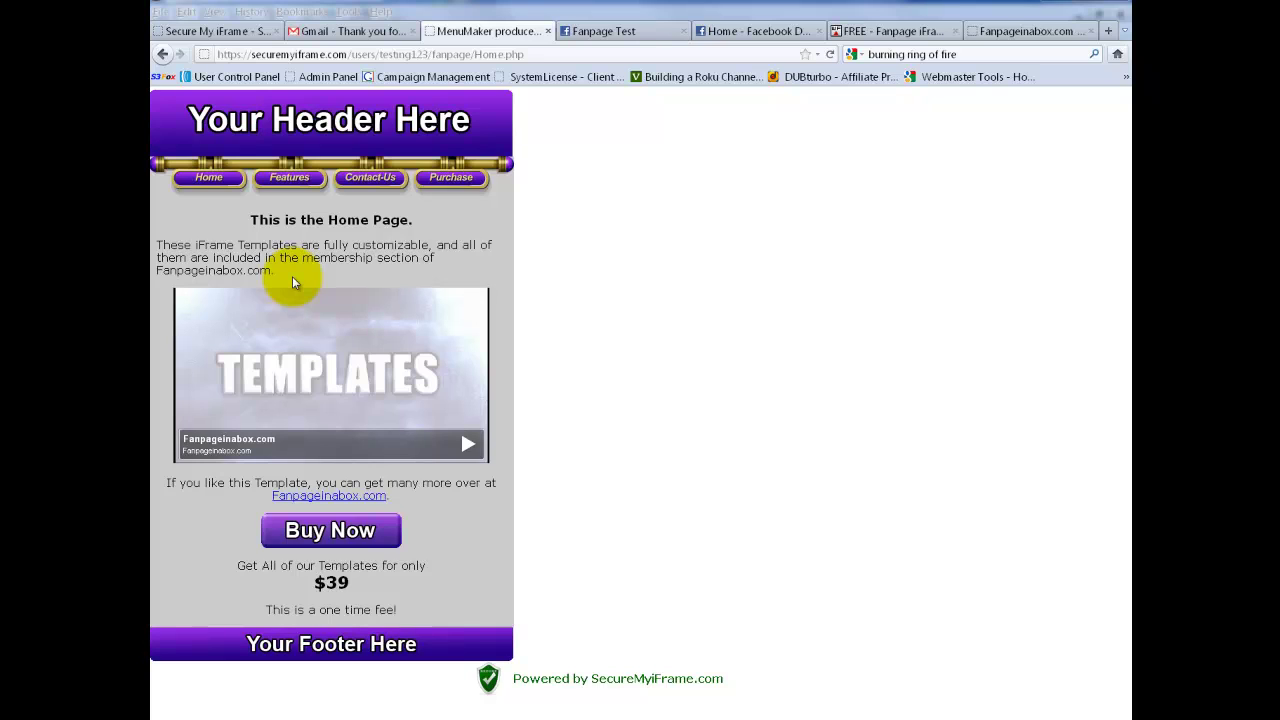
left_click(165, 54)
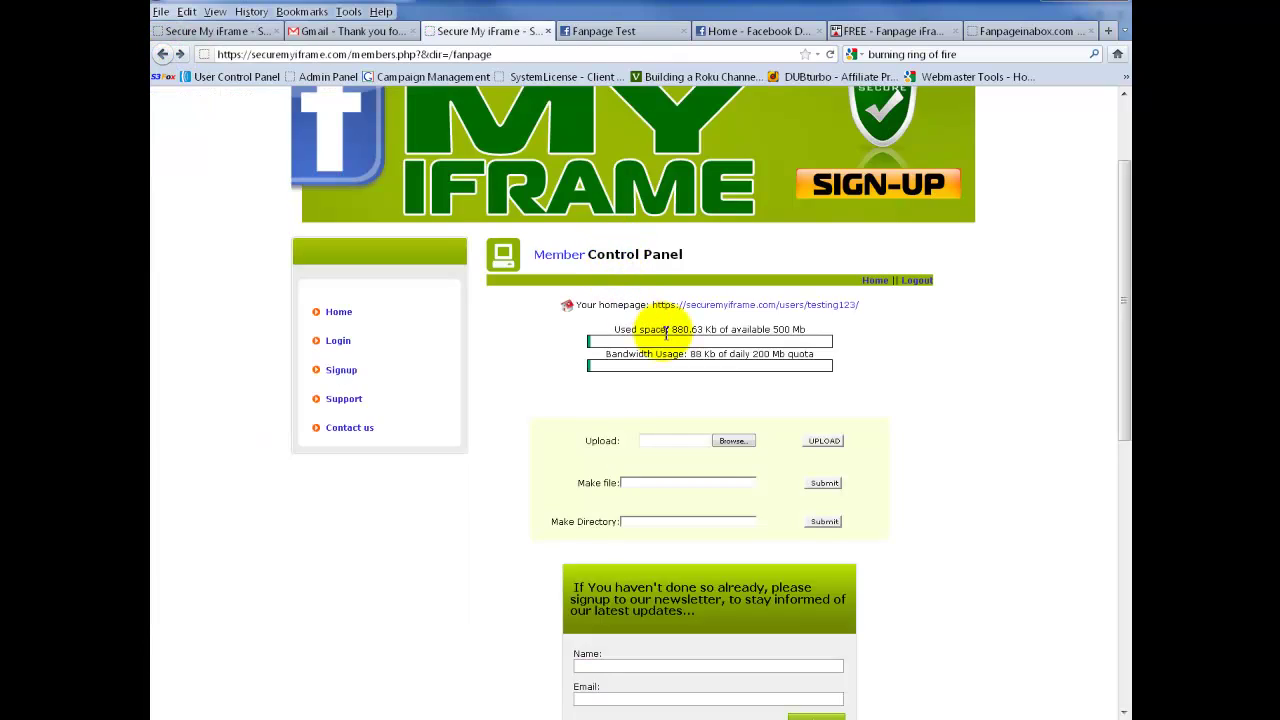
- Open Home.php in the file editor and select its appId settings line
scroll(891, 457, "down", 5)
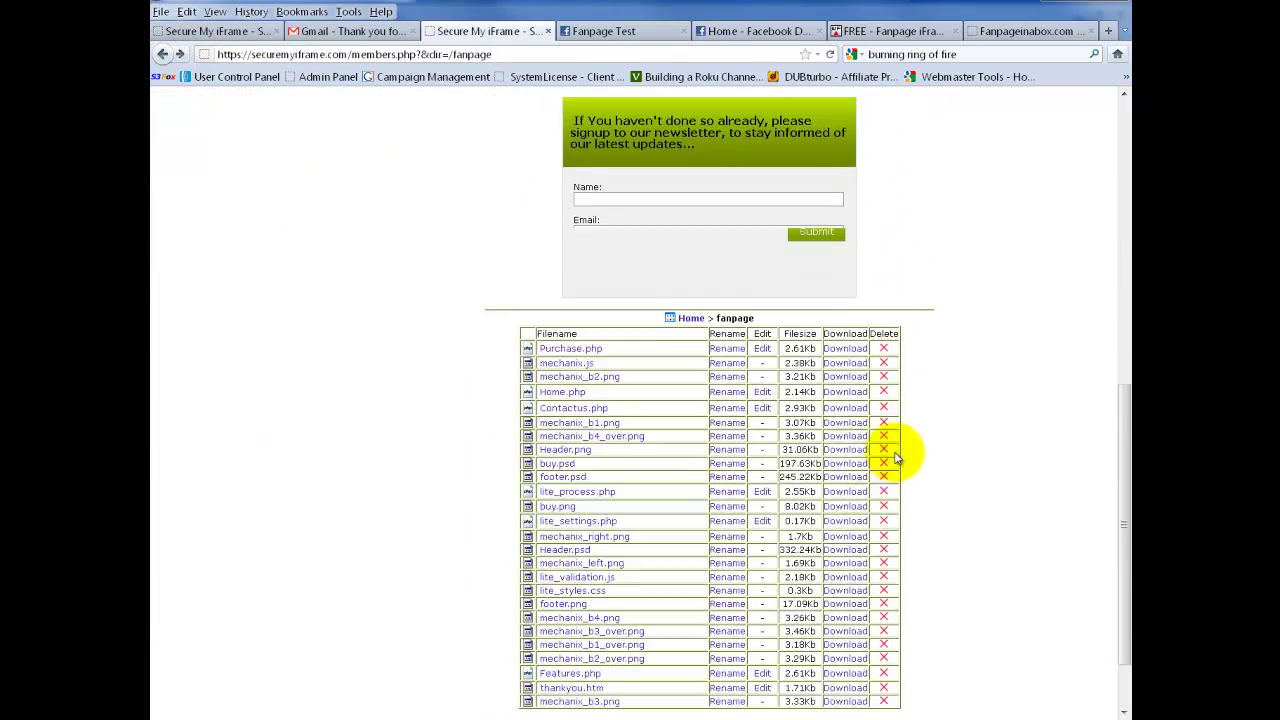
scroll(894, 455, "down", 1)
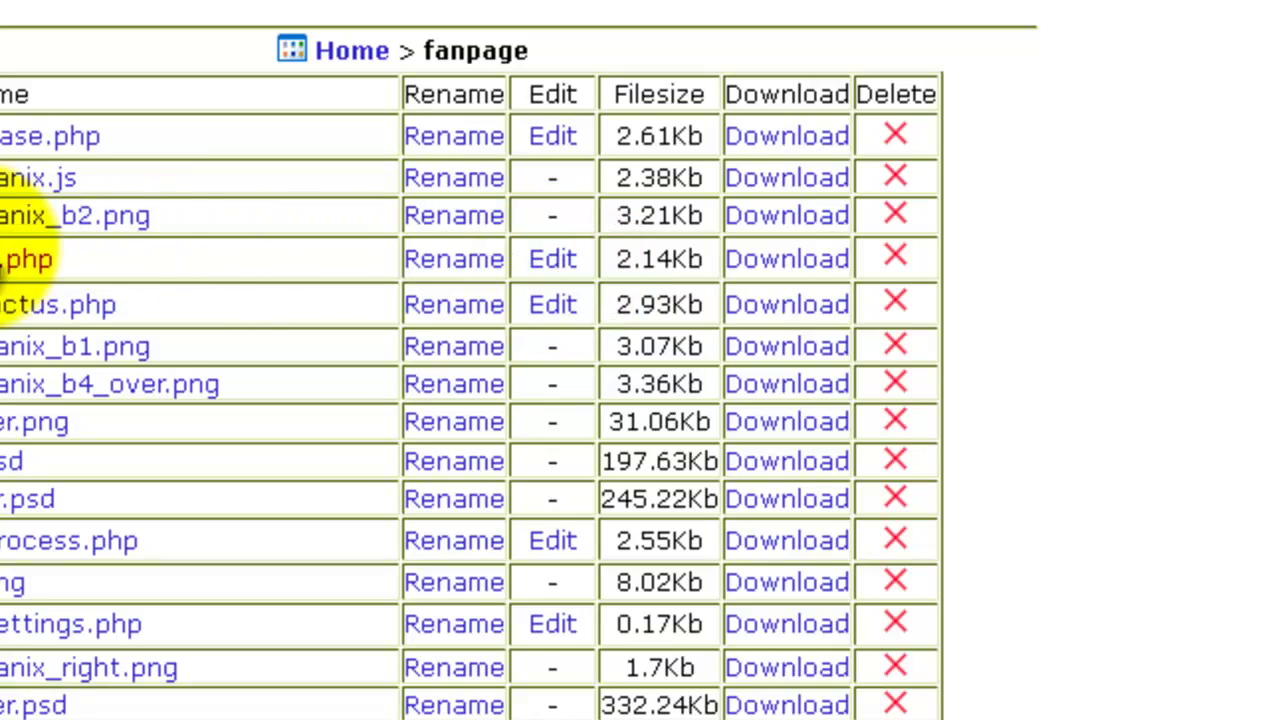
left_click(553, 259)
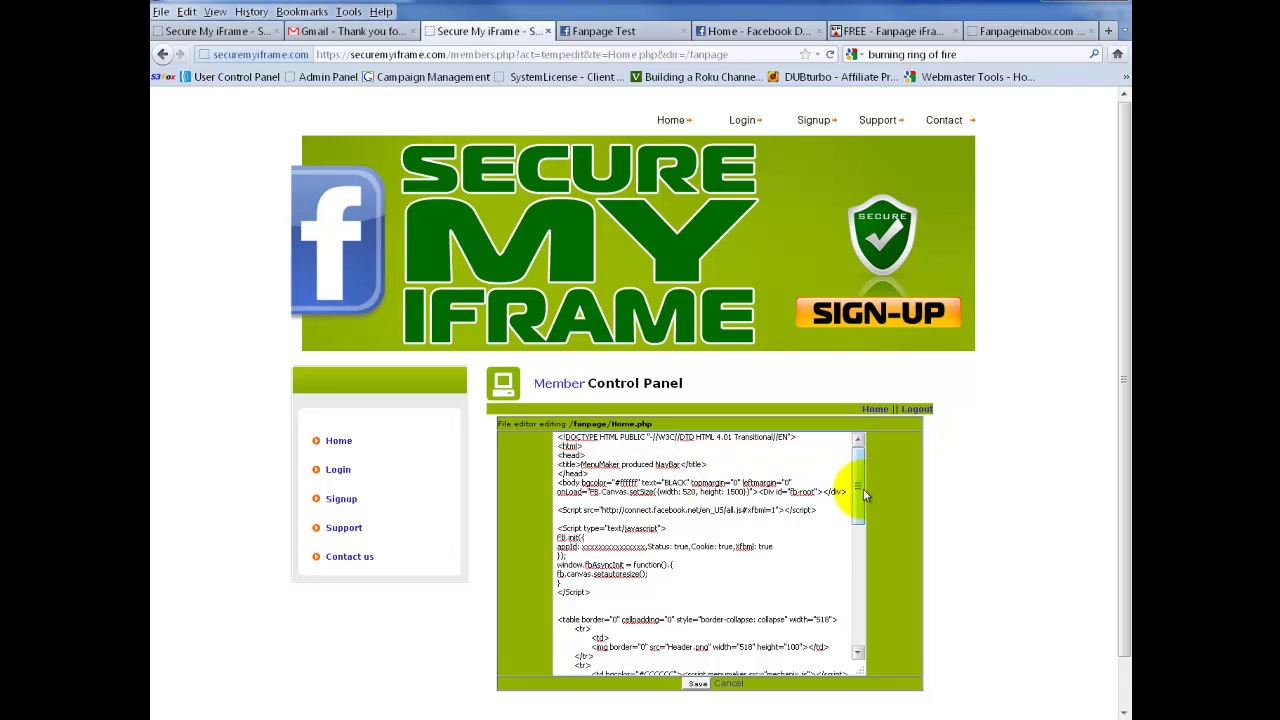
left_click_drag(861, 469, 865, 481)
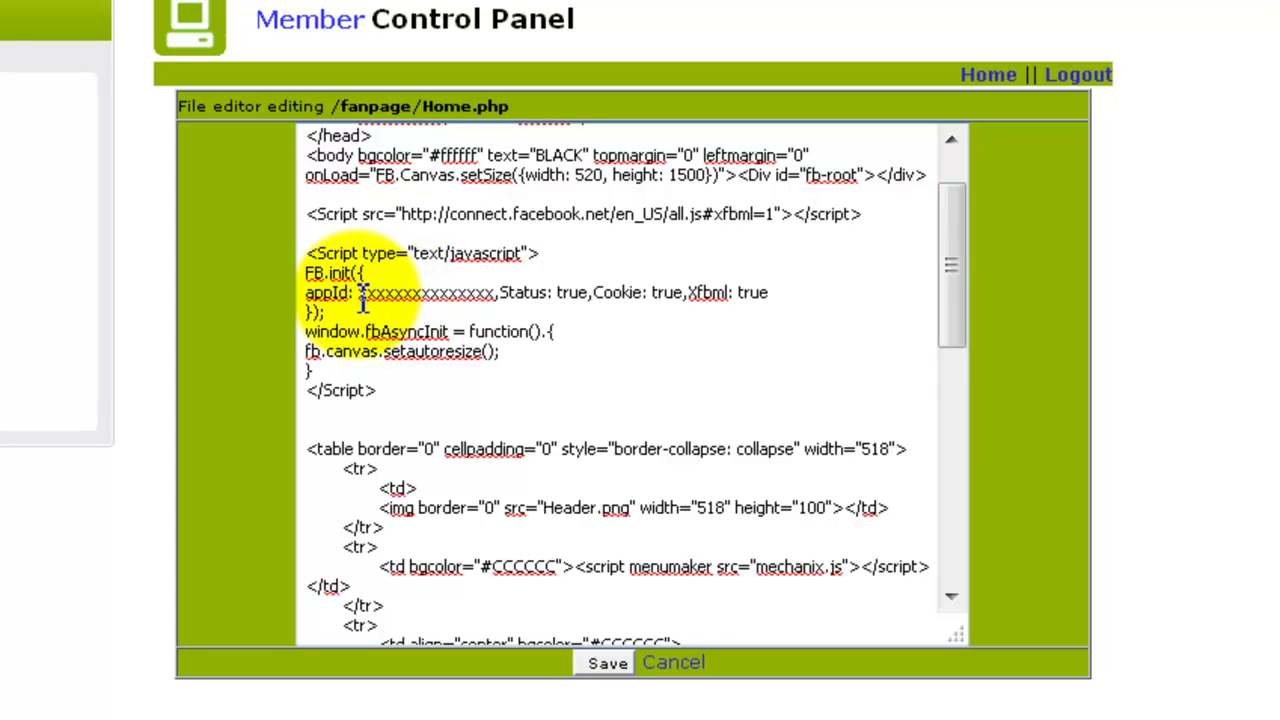
left_click_drag(362, 296, 502, 292)
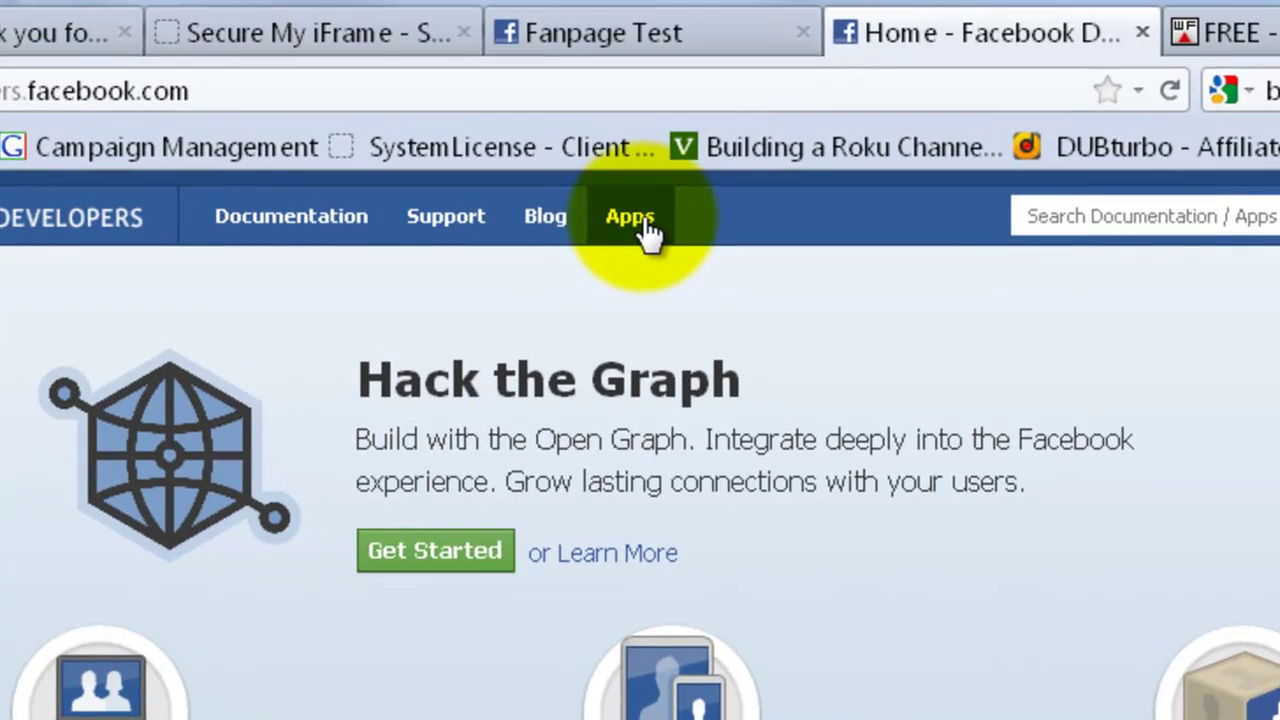
- Create a new app named Testapp with namespace securemyiframetest, accepting the Platform Policies
left_click(648, 226)
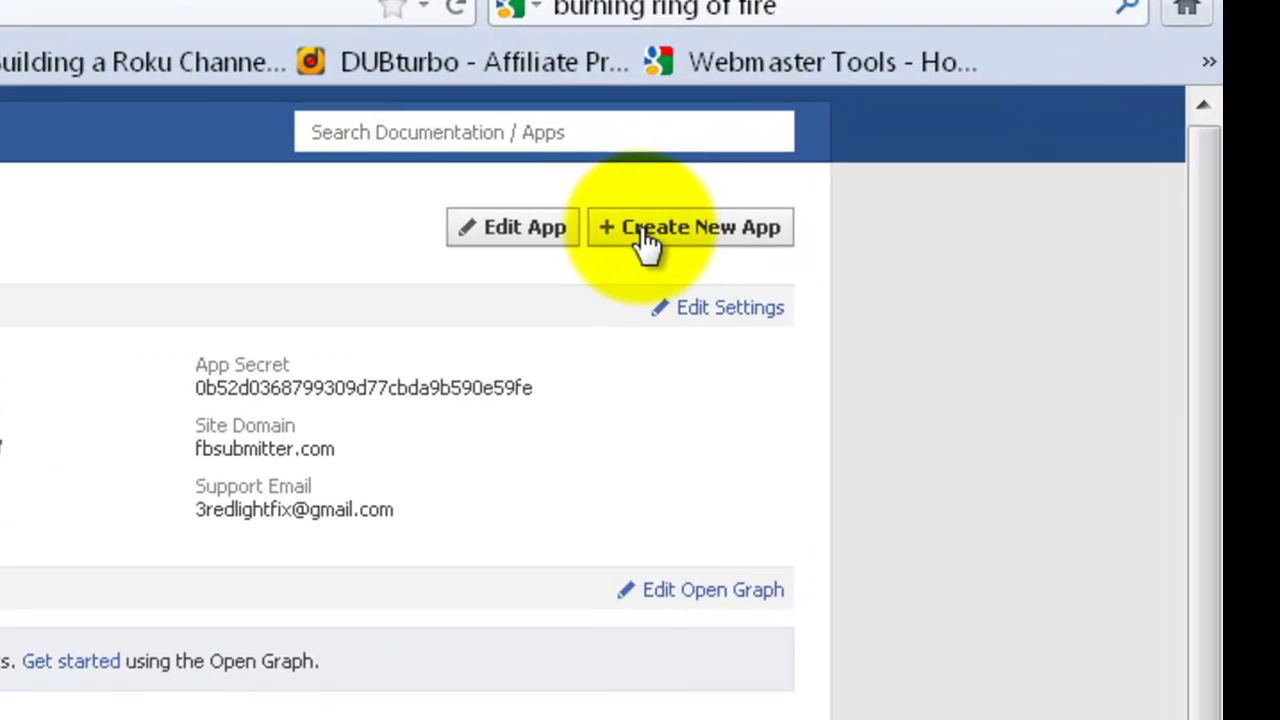
left_click(648, 230)
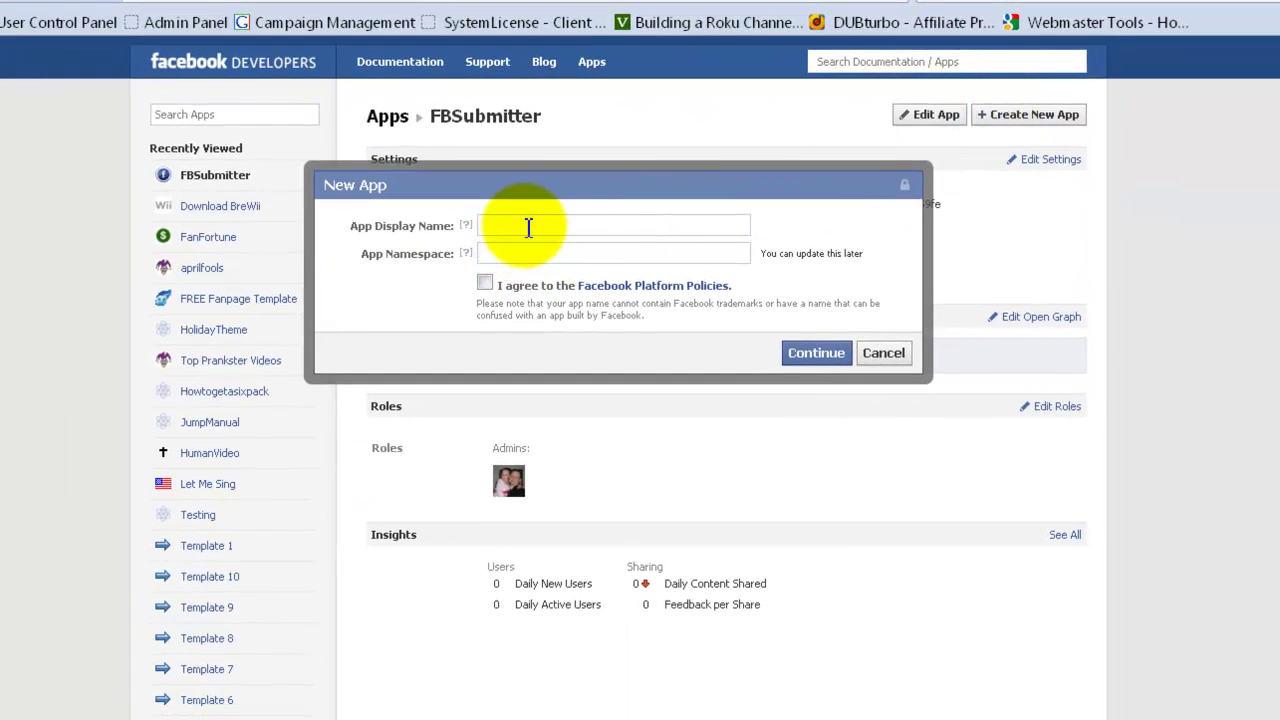
left_click(525, 227)
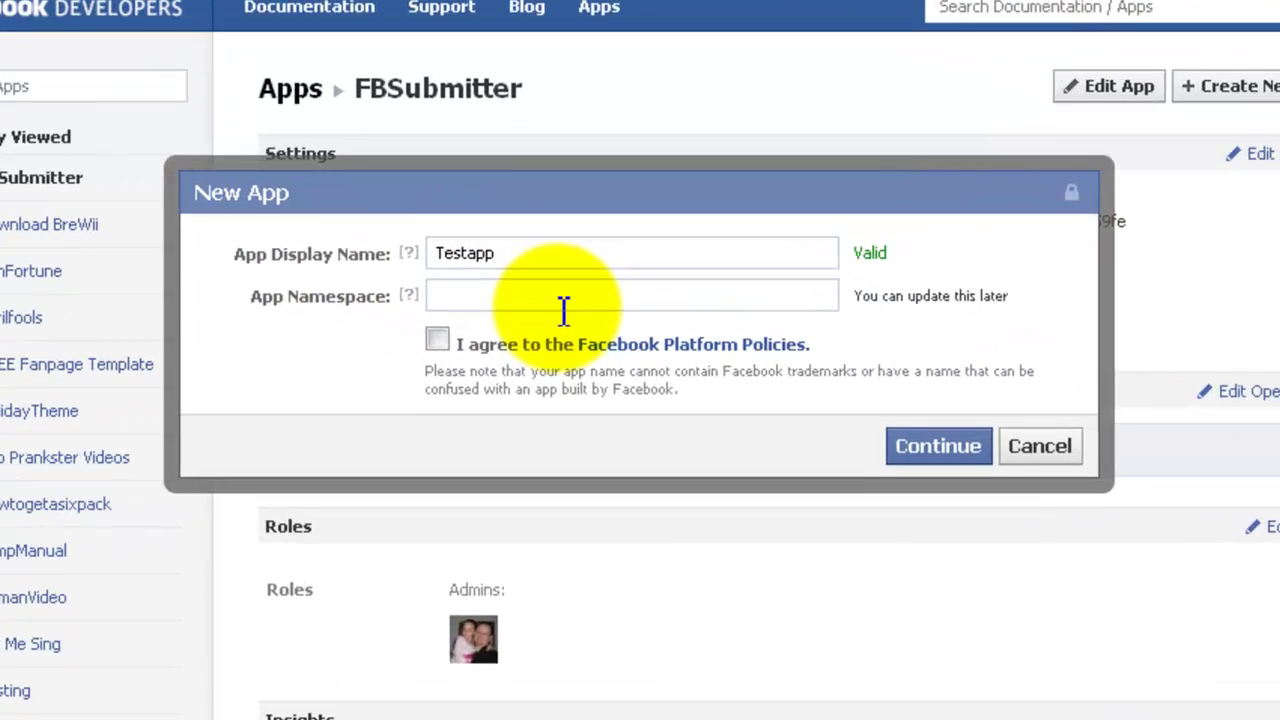
left_click(563, 309)
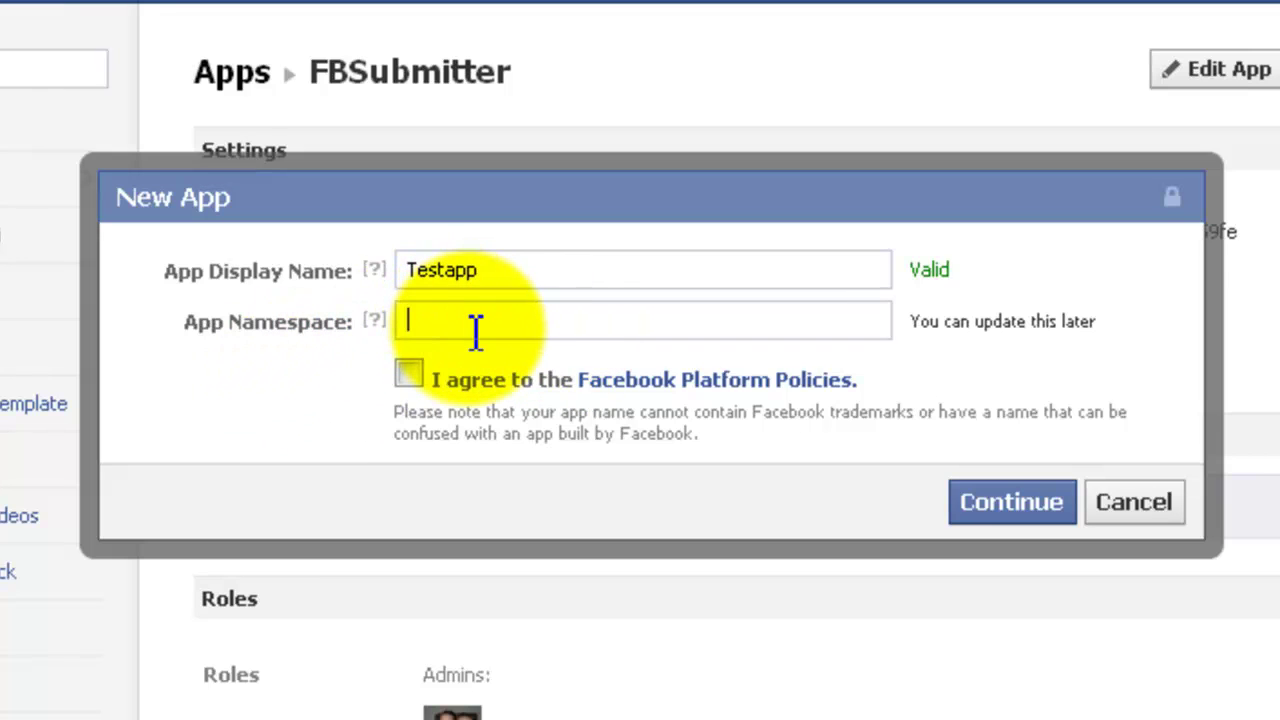
type("securemyiframetest")
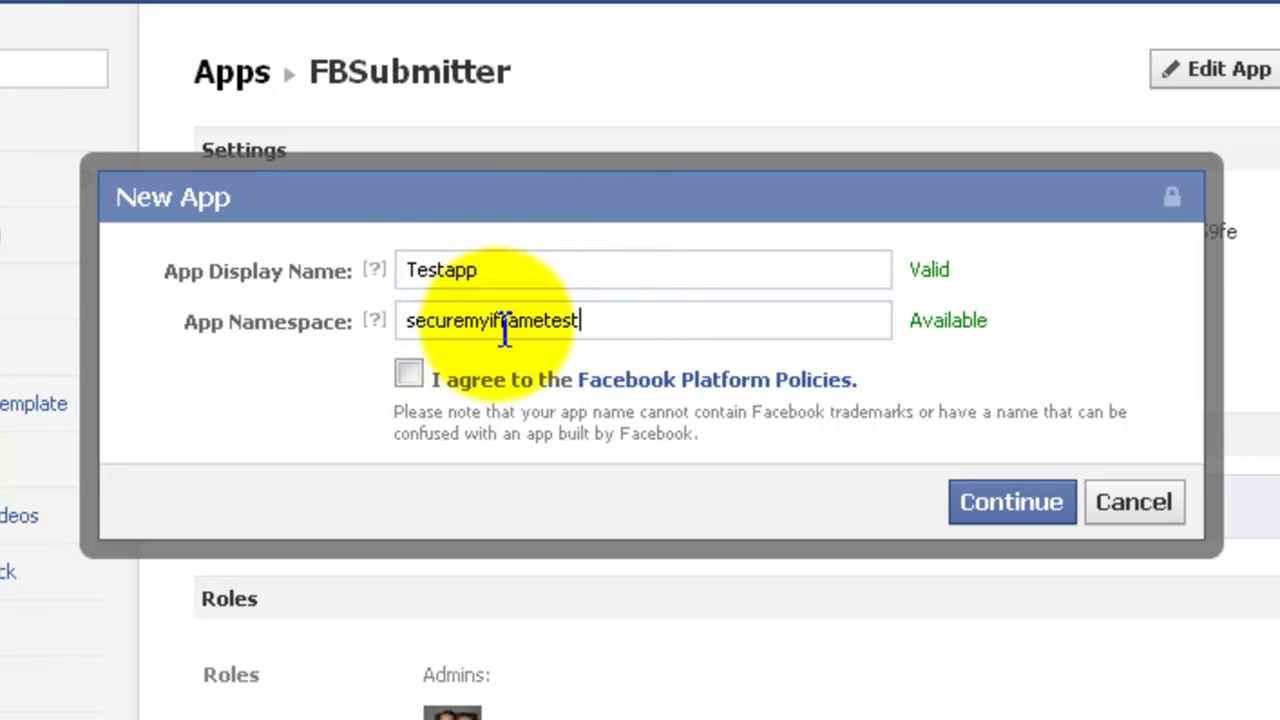
left_click(406, 372)
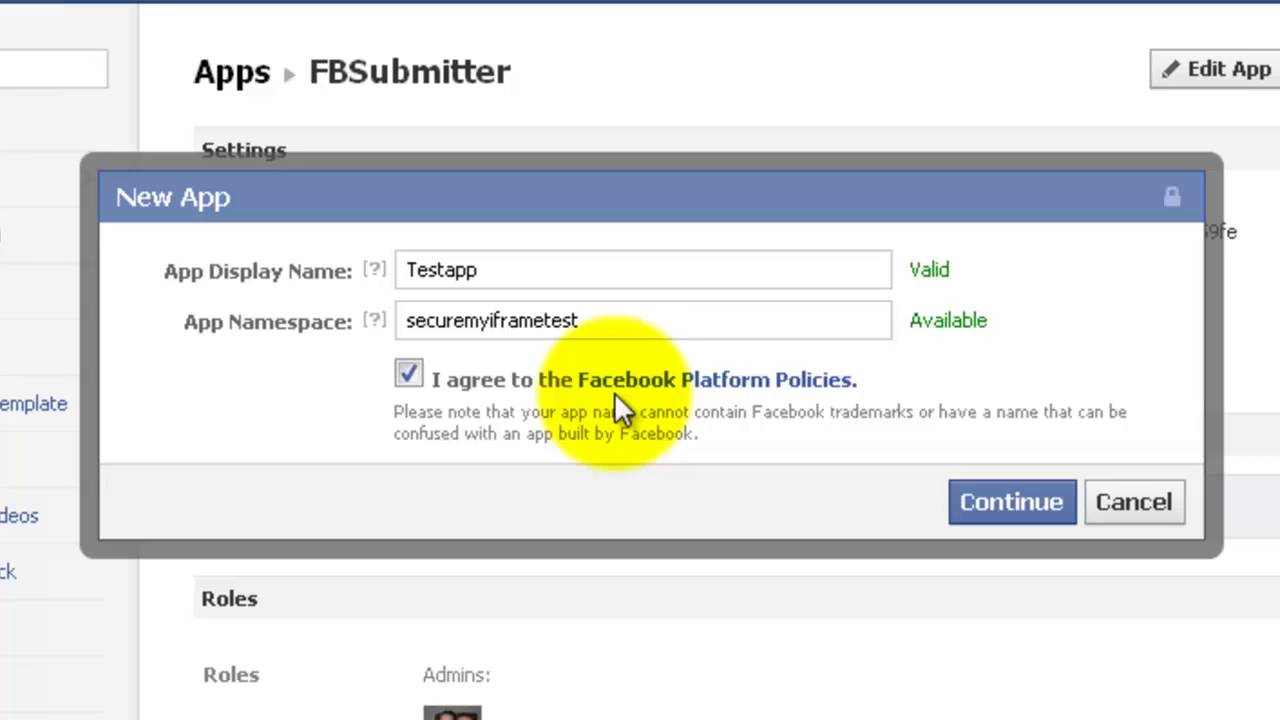
left_click(996, 503)
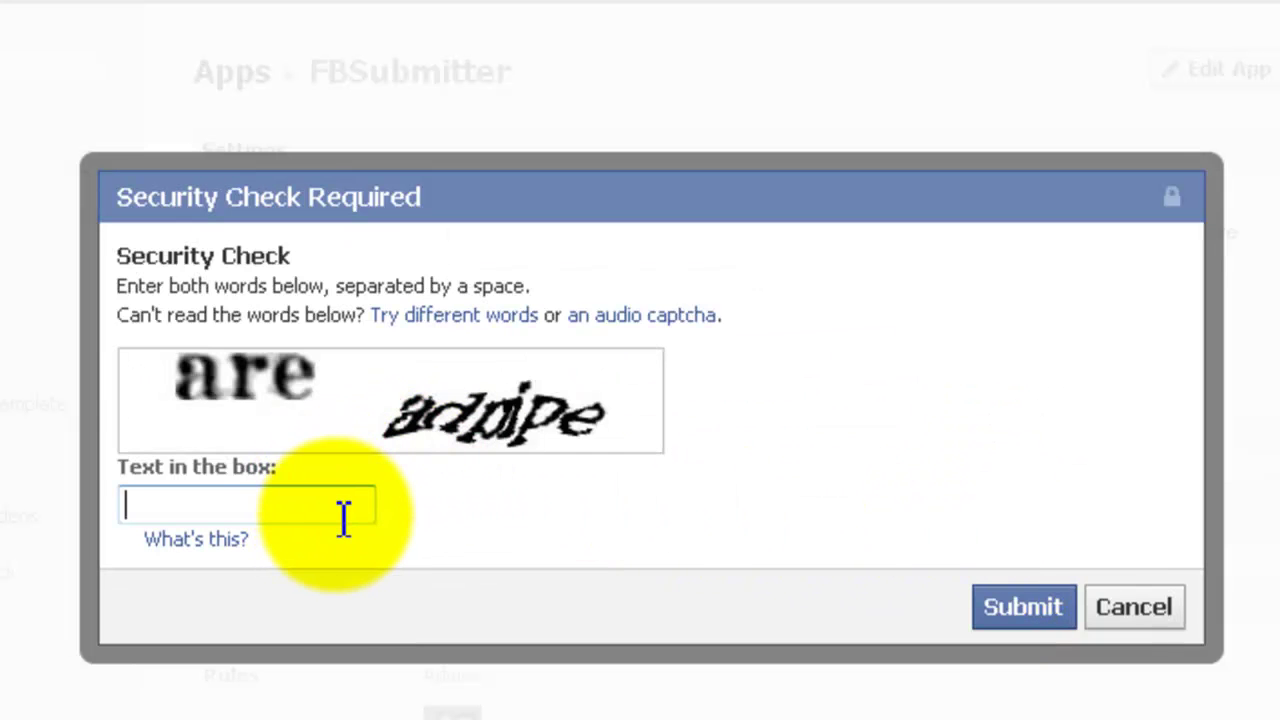
- Enter the two captcha words in the security check and submit them
left_click(340, 503)
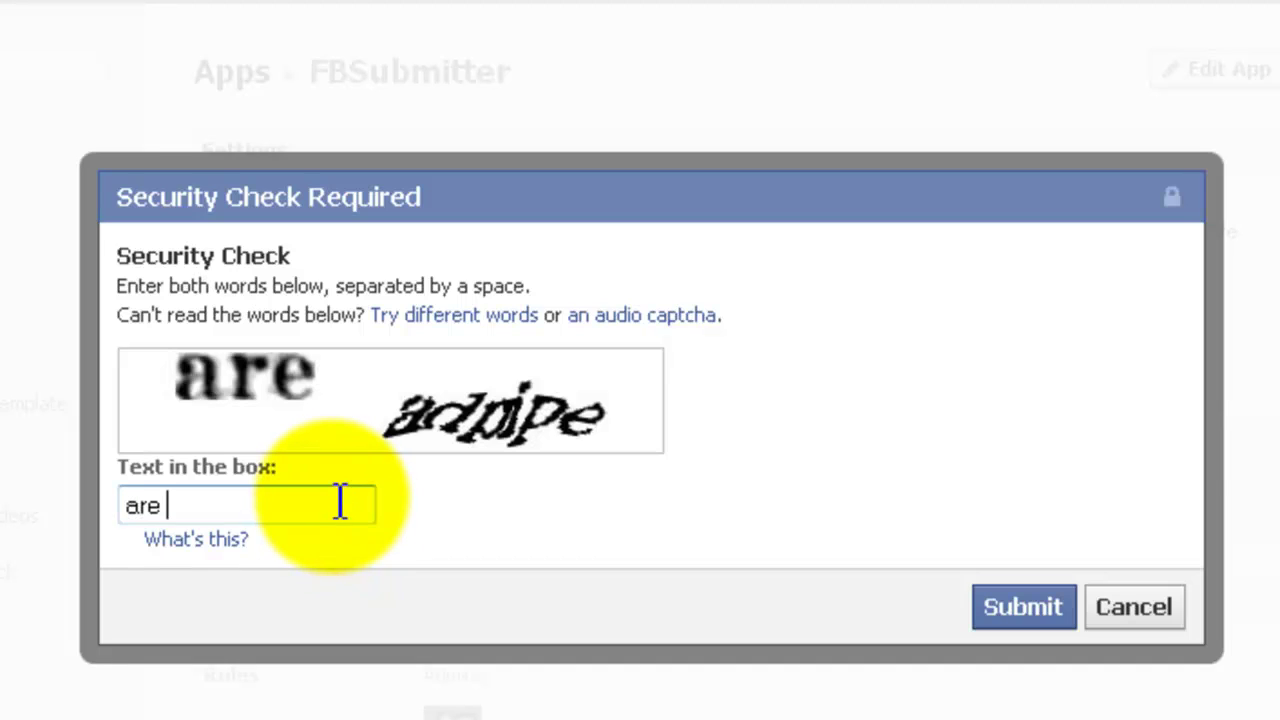
type("ipe")
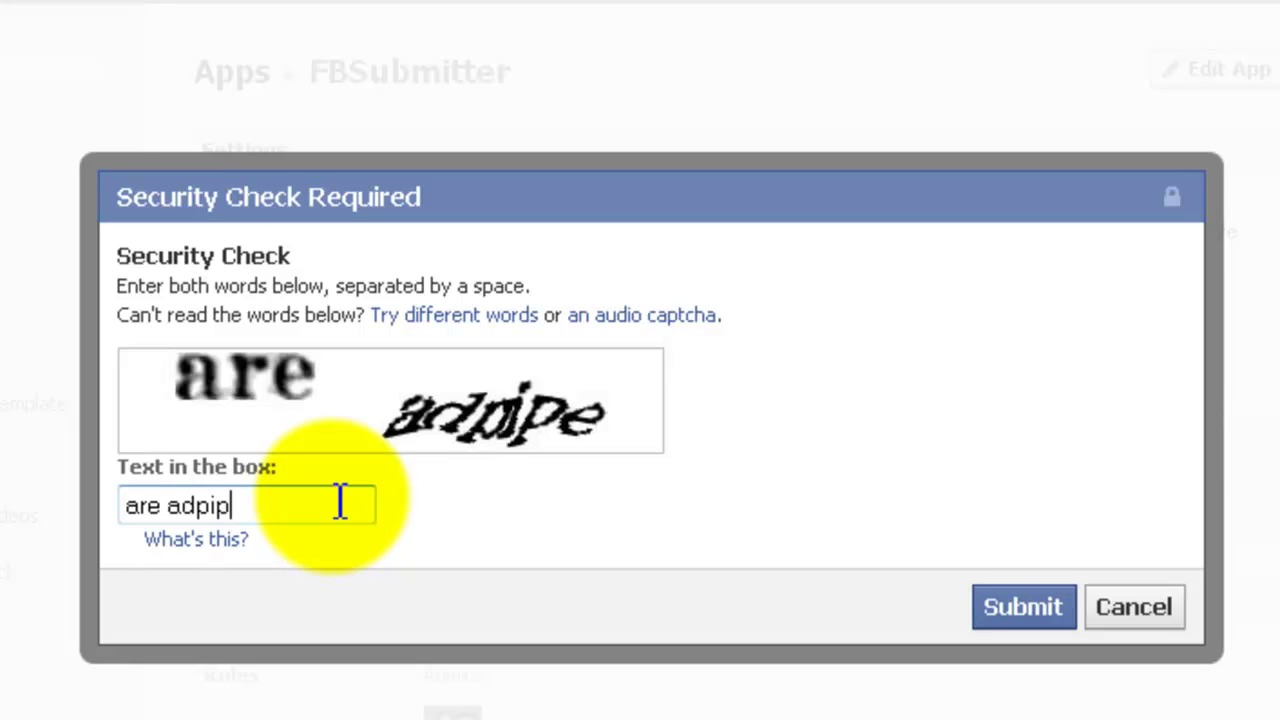
left_click(1040, 625)
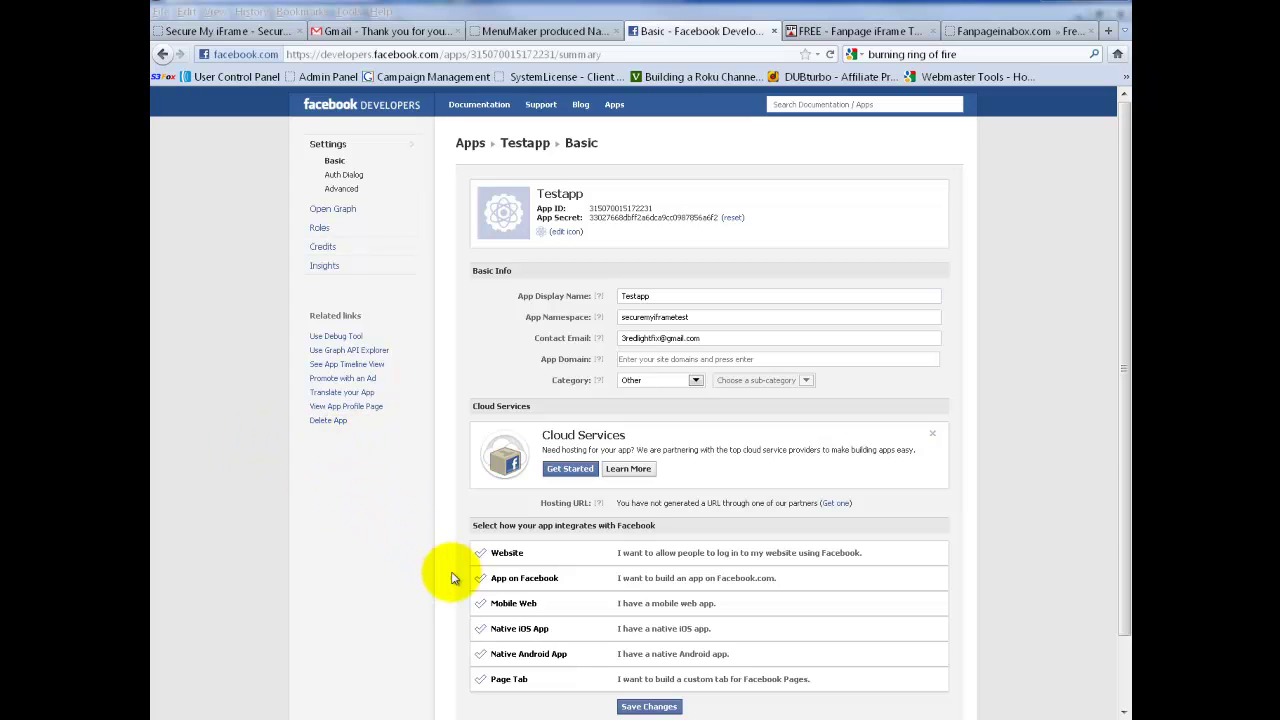
- Enable Testapp's Page Tab integration and set the Page Tab Name to secureiframe
left_click(518, 682)
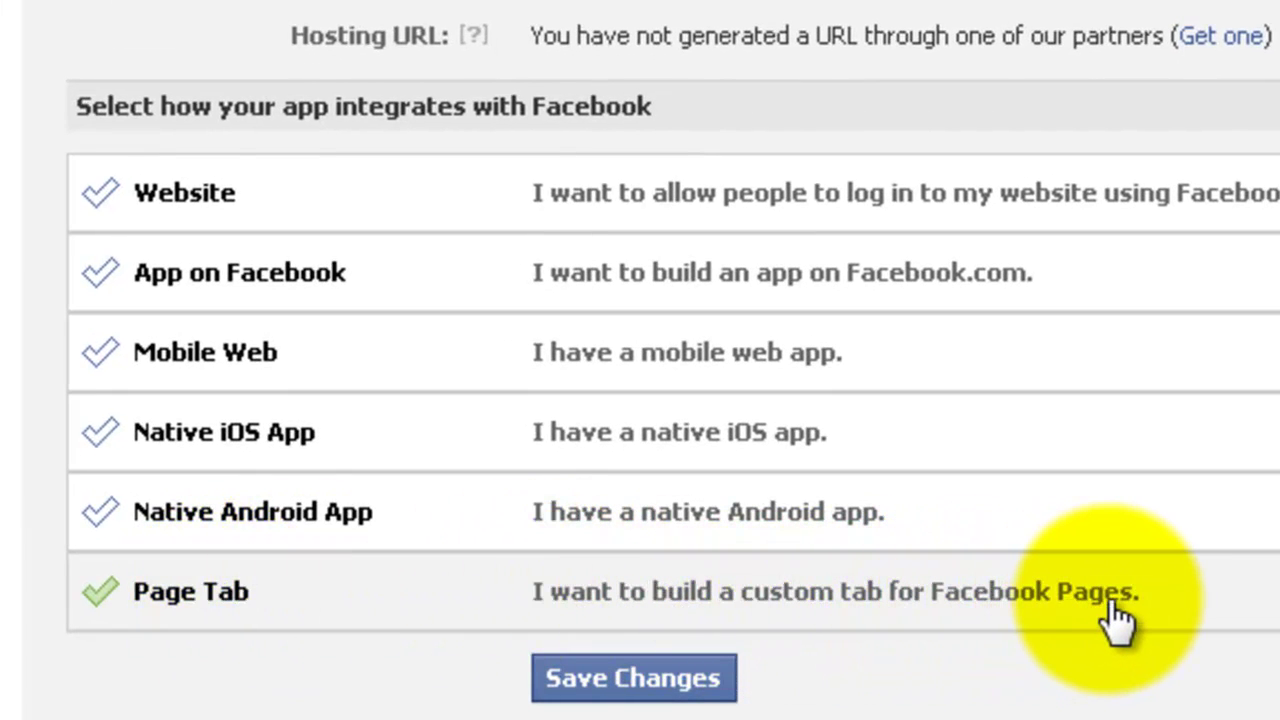
left_click(188, 610)
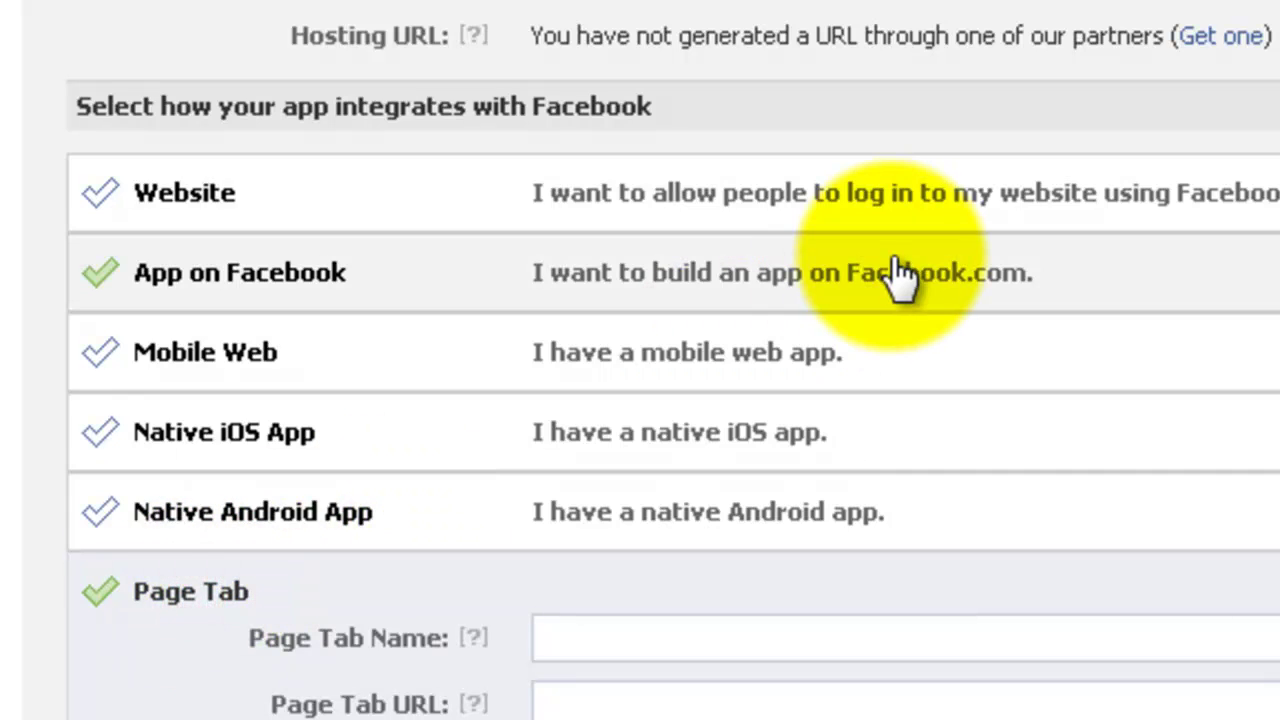
scroll(897, 275, "down", 5)
left_click(620, 121)
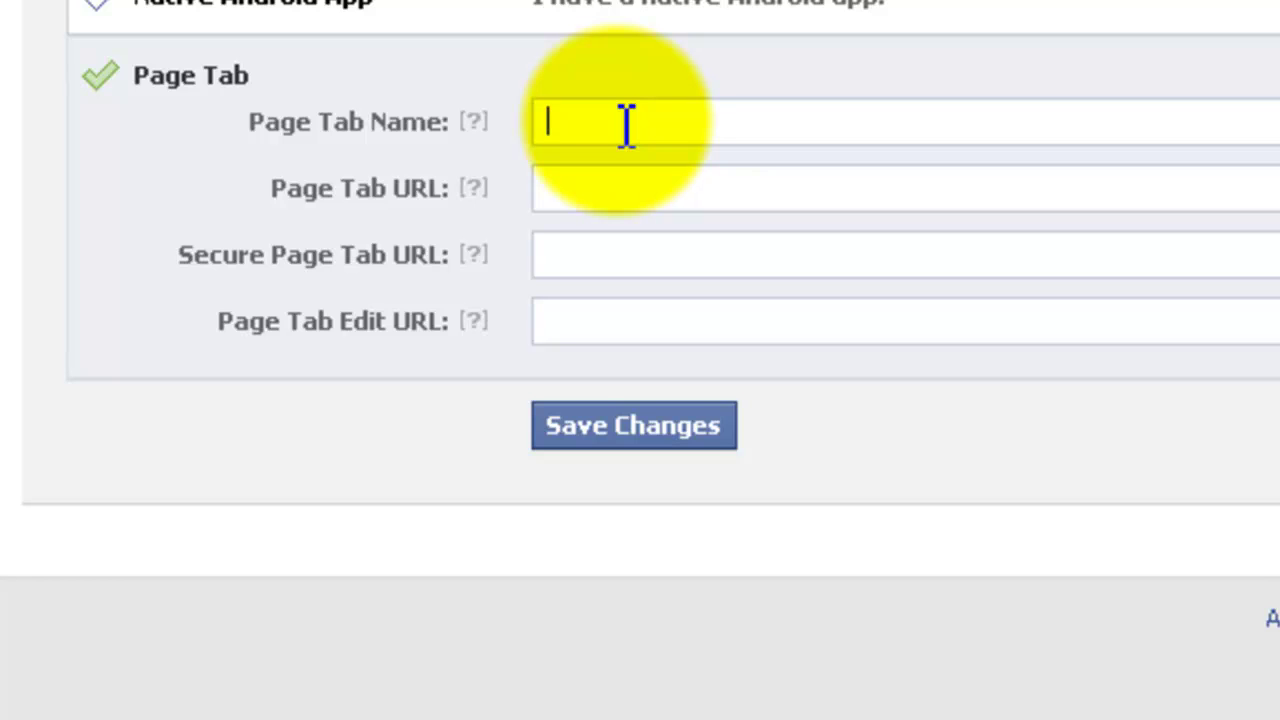
type("sec")
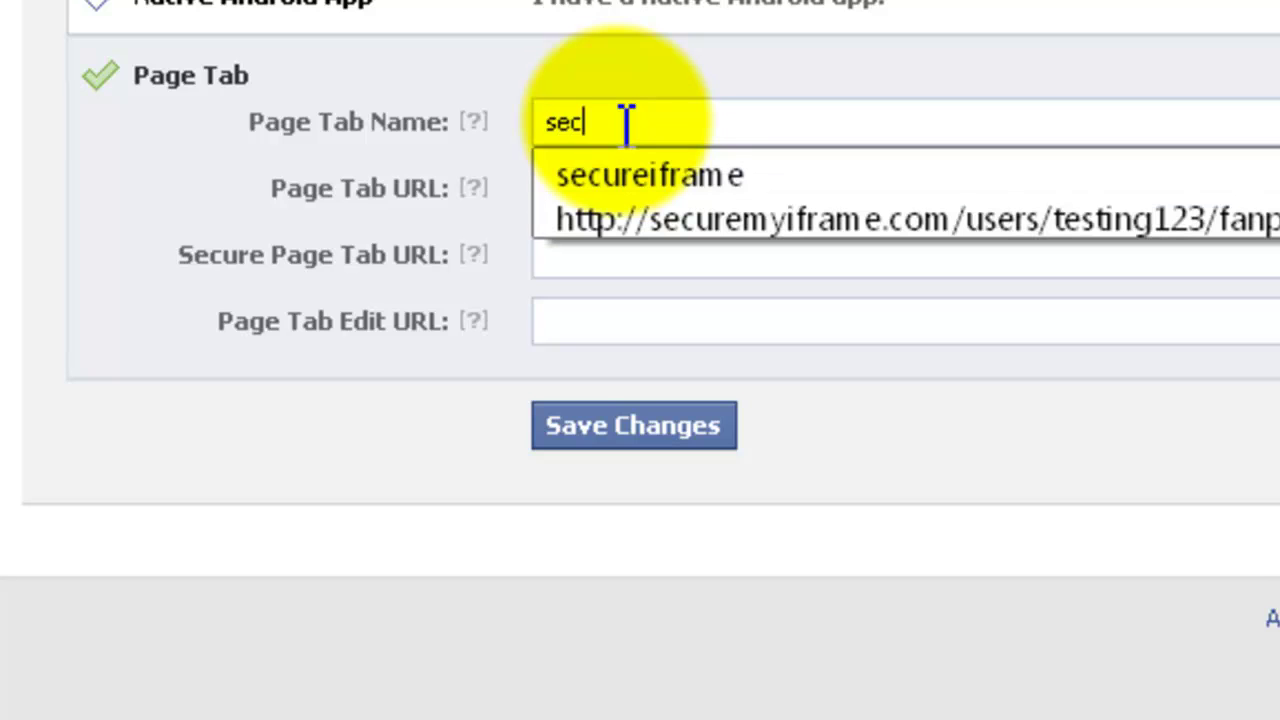
type("ureiframe")
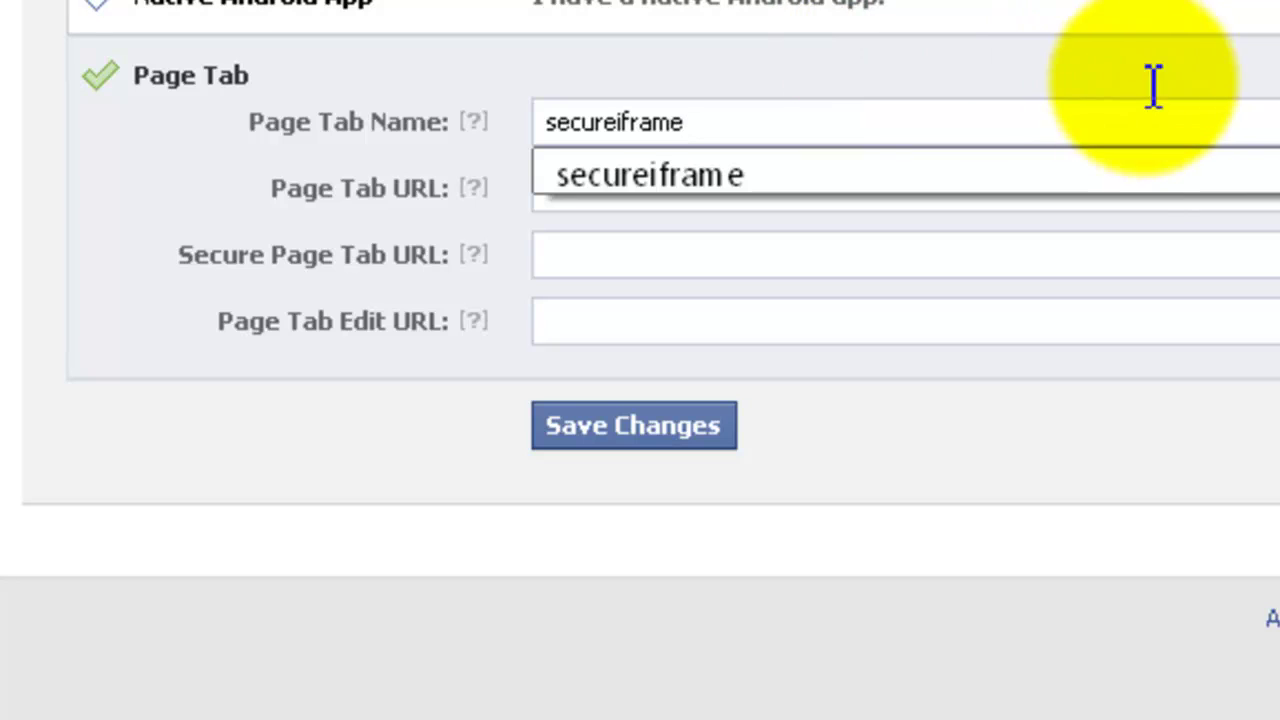
key("Down")
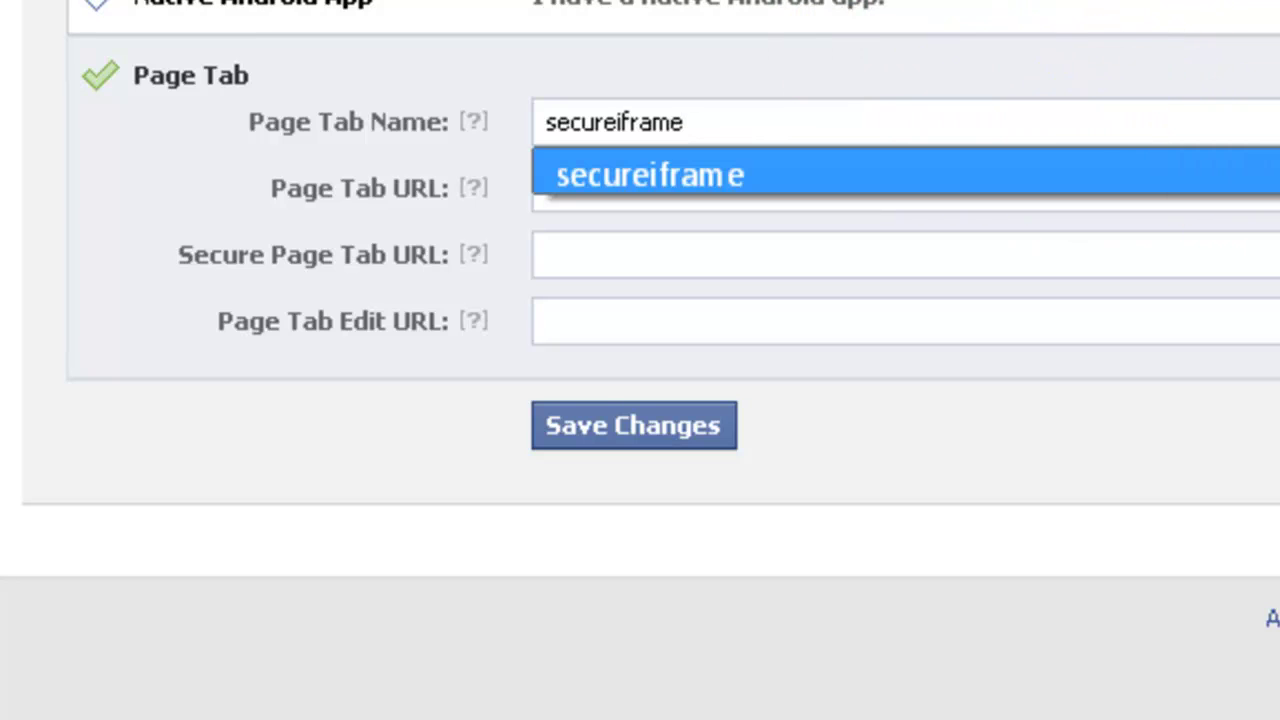
key("Return")
mouse_move(487, 196)
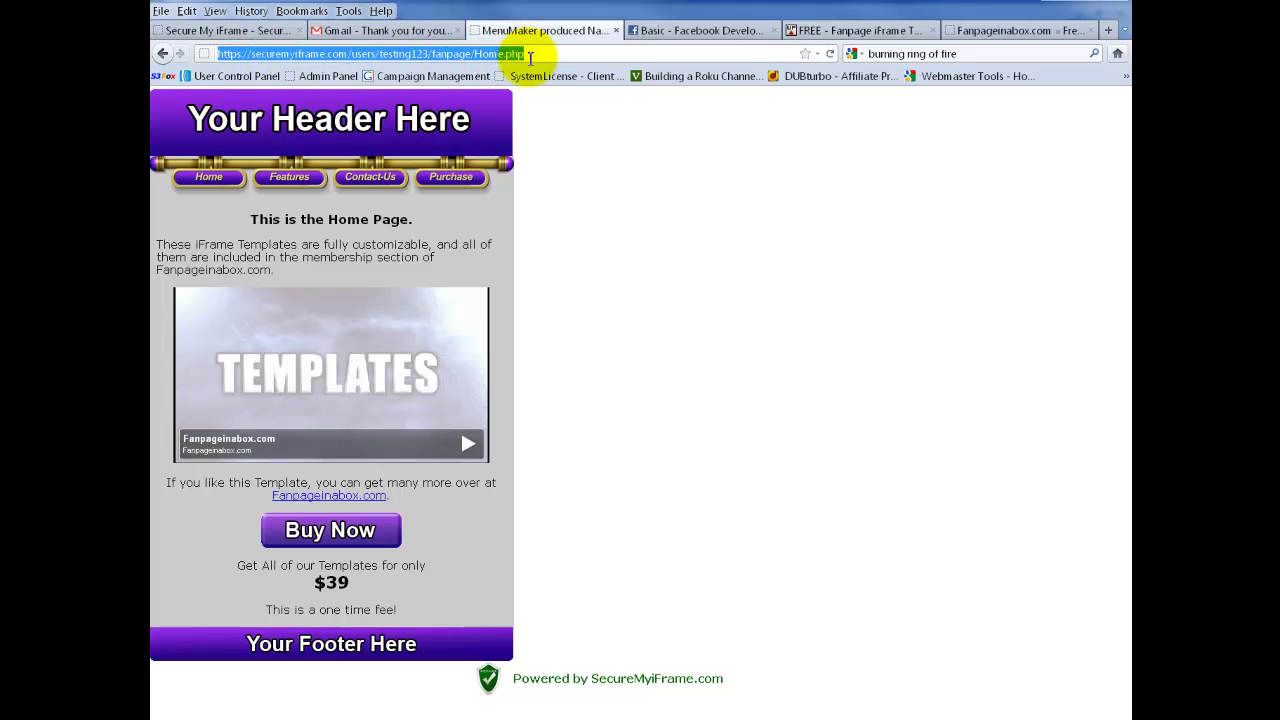
- Copy the template's Home.php address and paste it as the Secure Page Tab URL
right_click(316, 57)
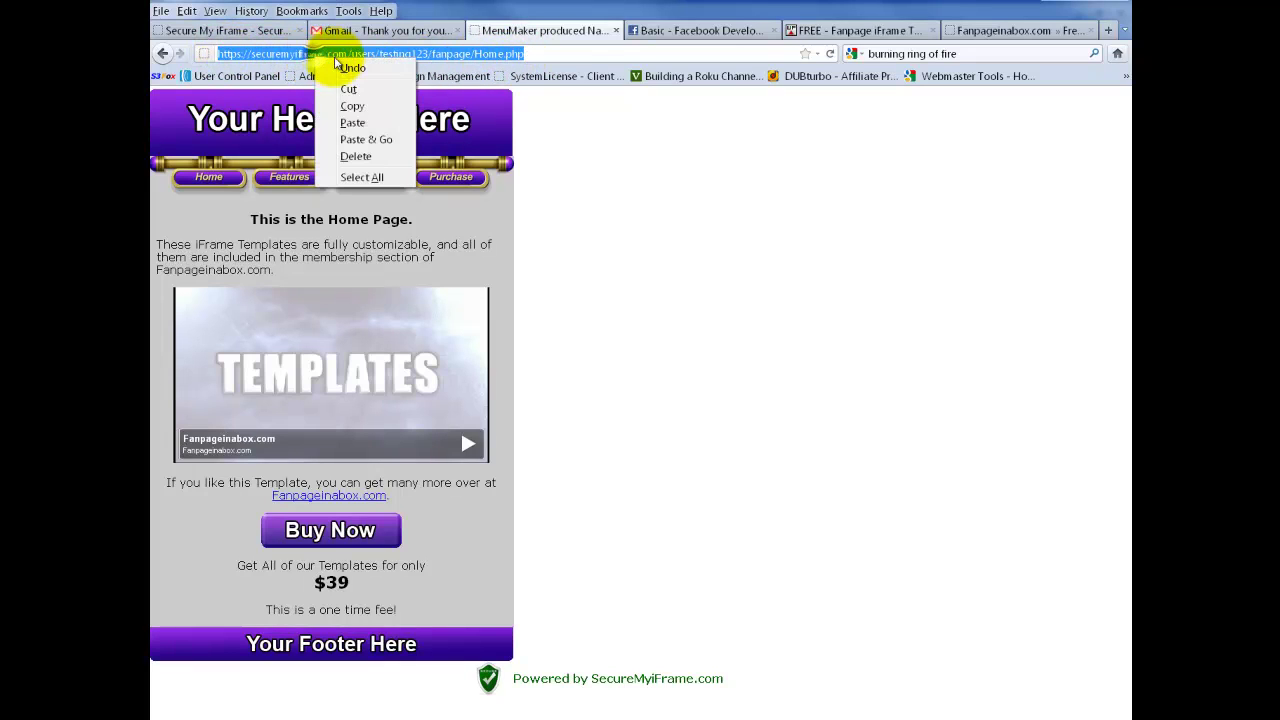
left_click(352, 107)
left_click(690, 30)
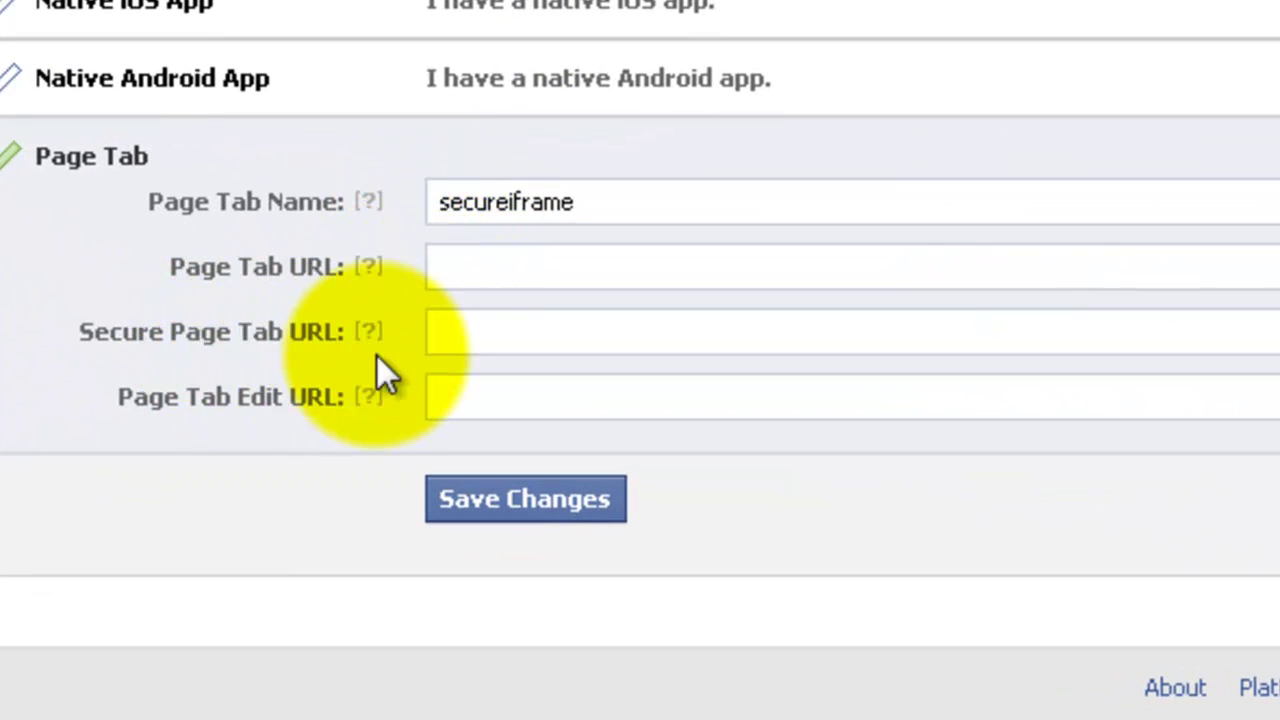
left_click(476, 329)
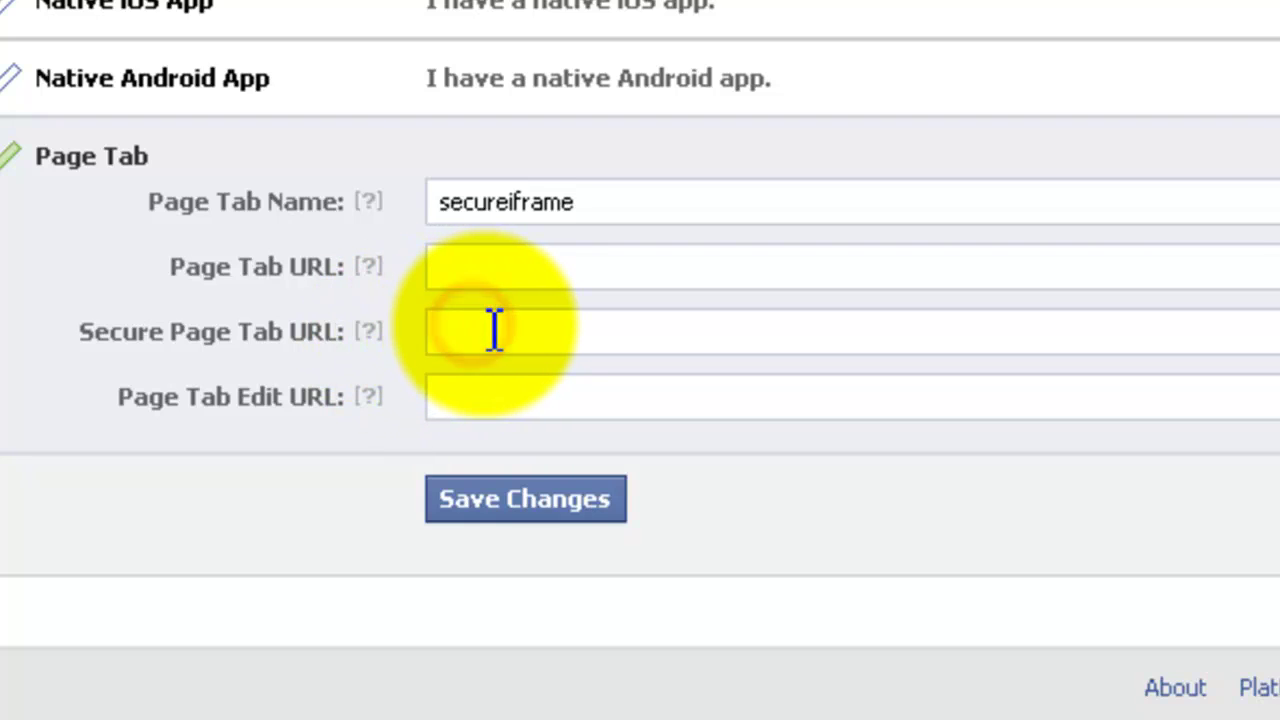
key("ctrl+v")
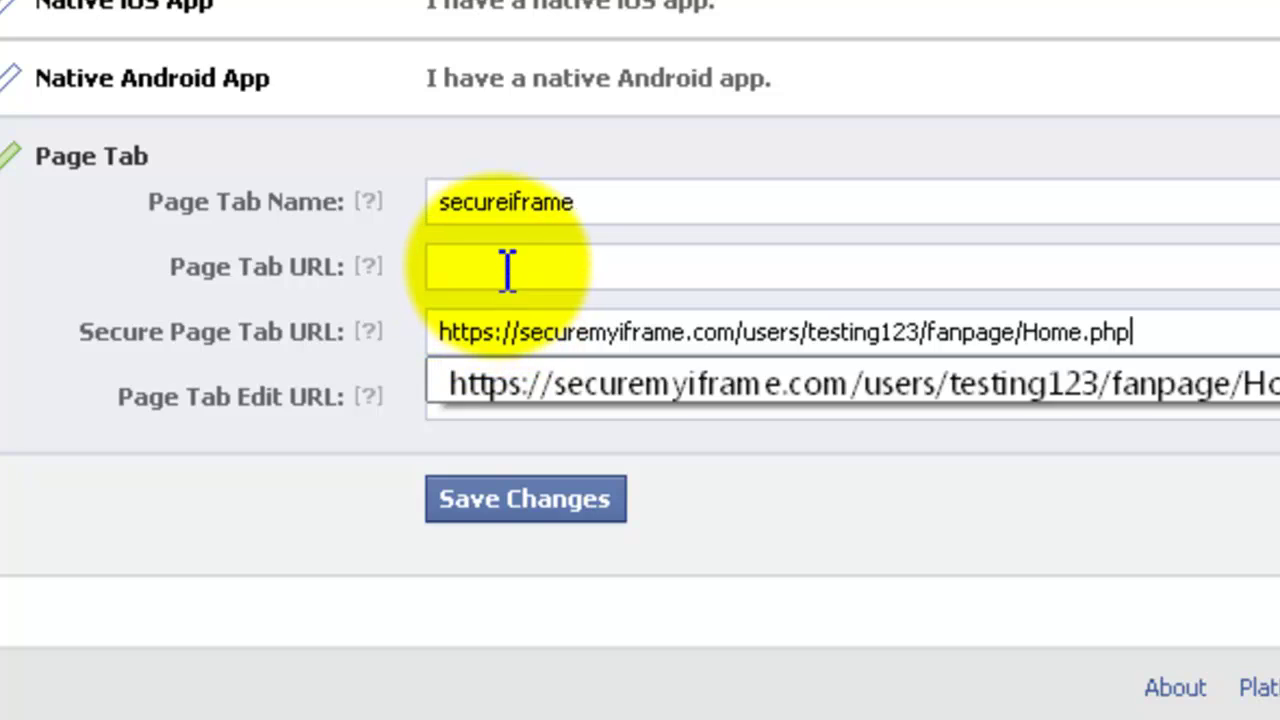
- Set the Page Tab URL to the http version and the Edit URL to the same address, then save
left_click(505, 266)
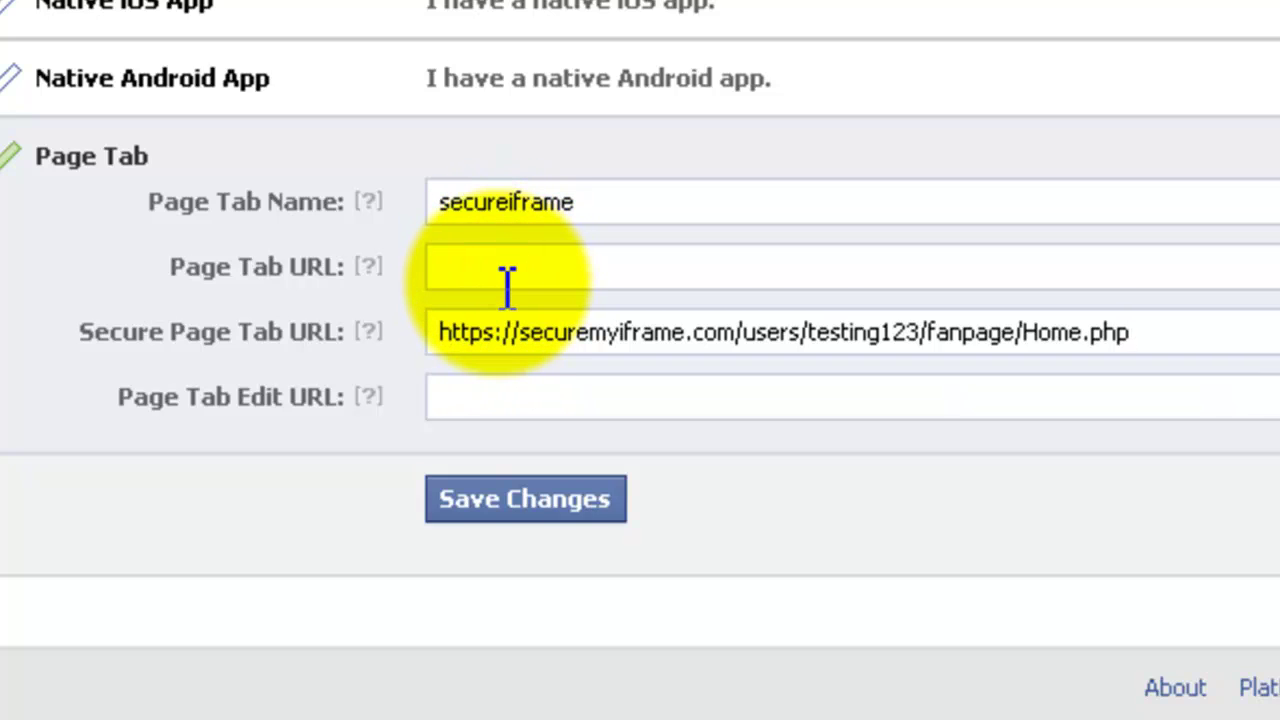
key("ctrl+v")
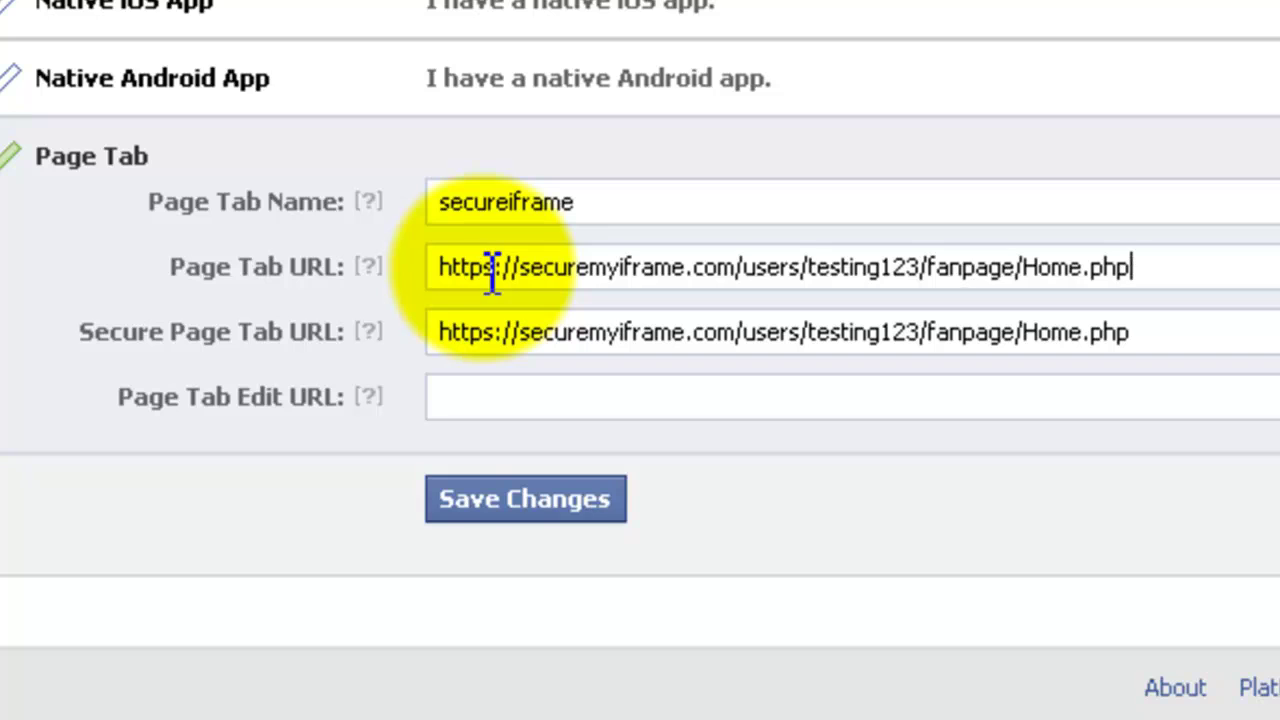
left_click(490, 268)
key("BackSpace")
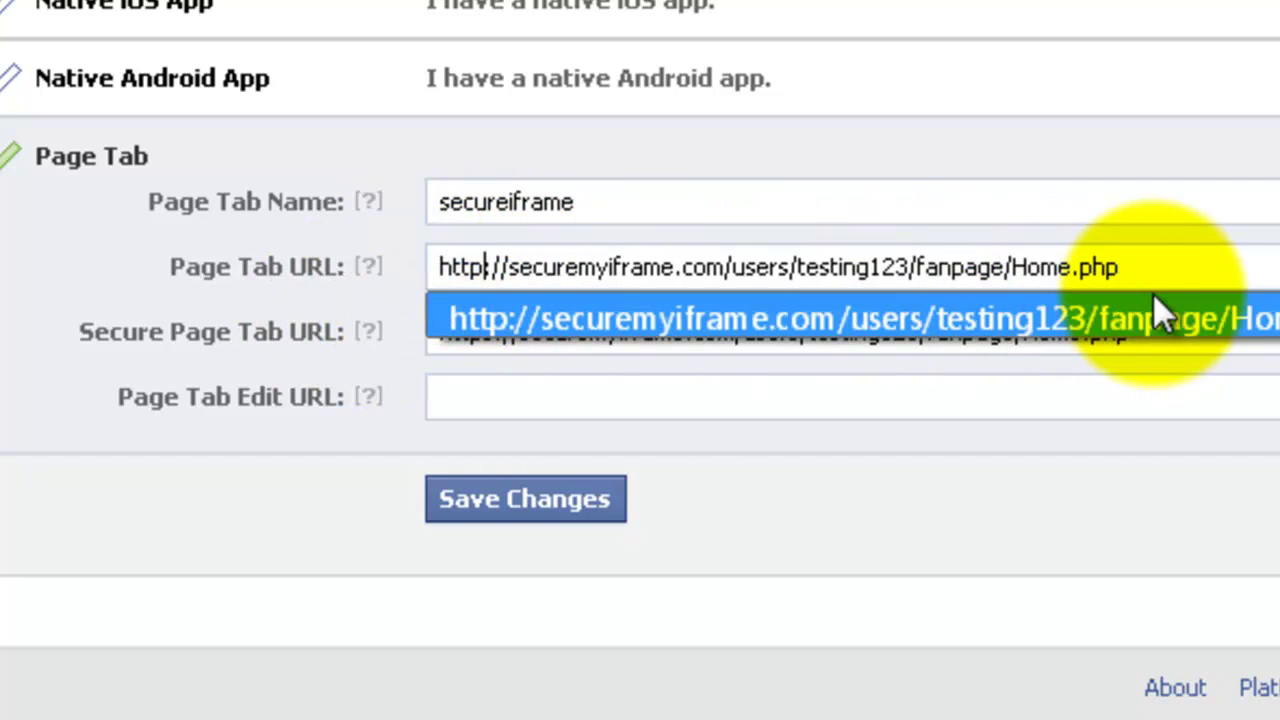
left_click(1212, 262)
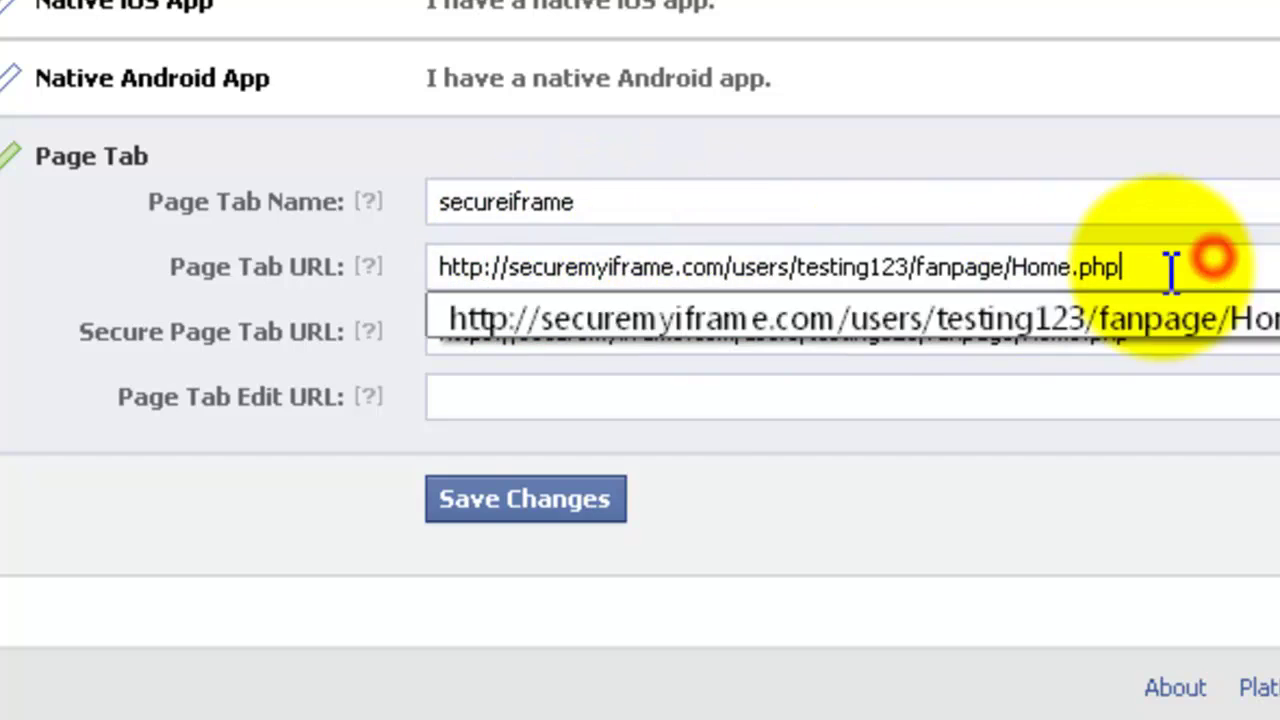
left_click(525, 408)
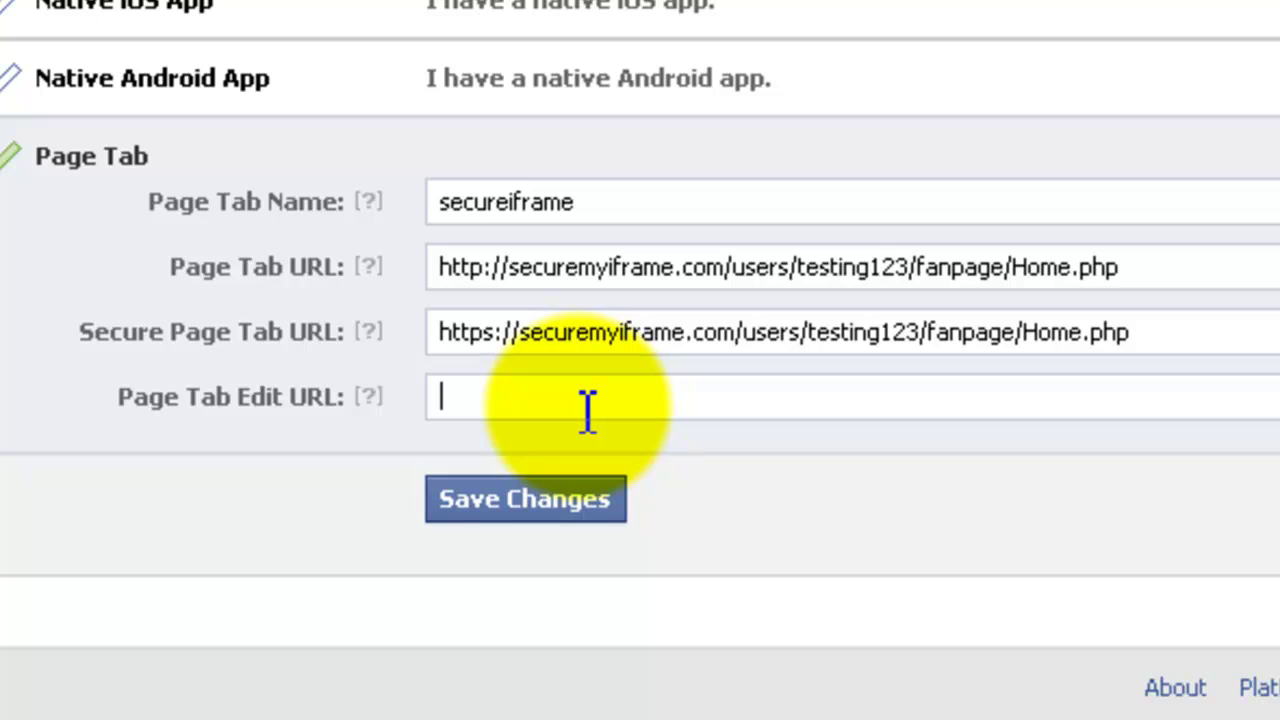
key("ctrl+v")
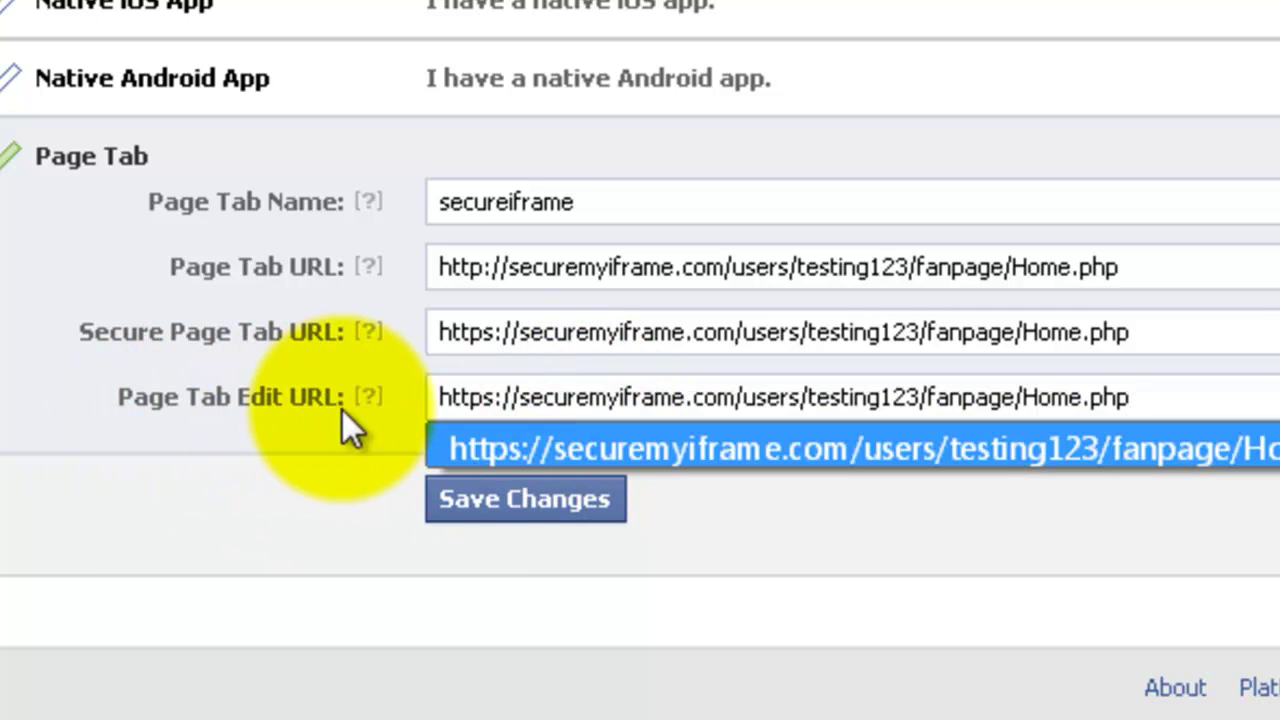
left_click(515, 502)
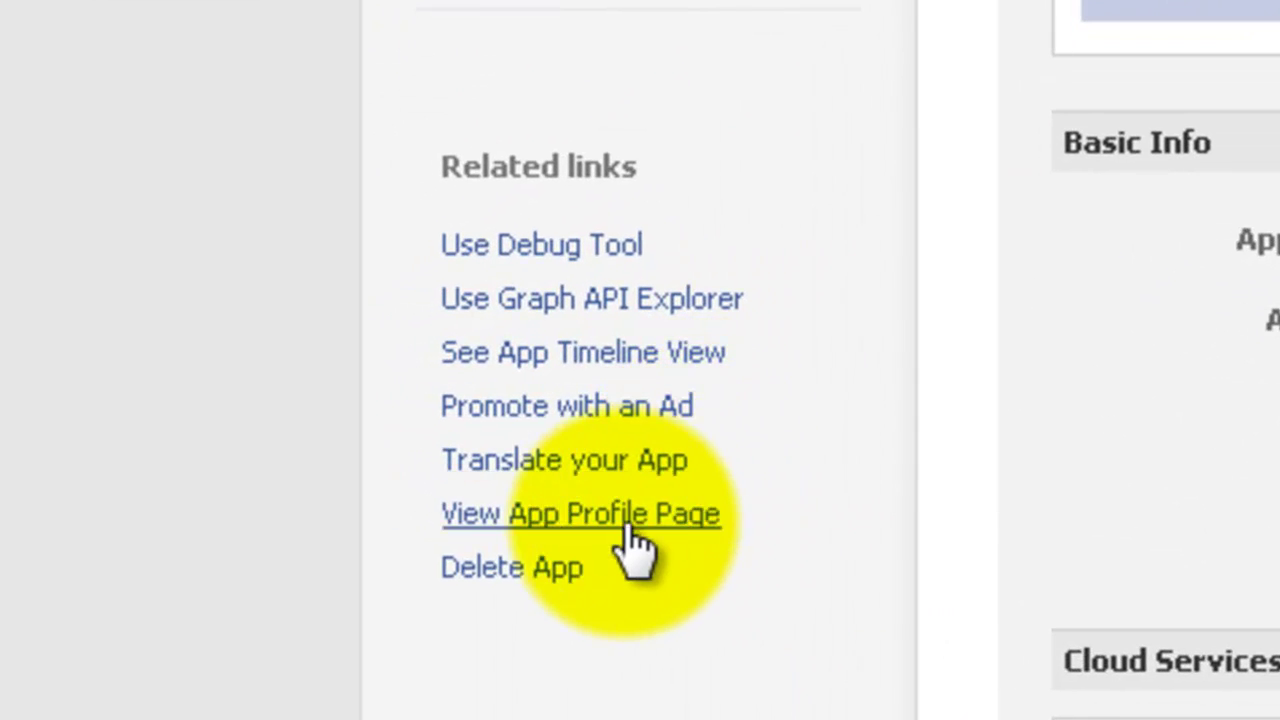
- Open Testapp's app profile page from the Related links in Facebook Developers
left_click(682, 520)
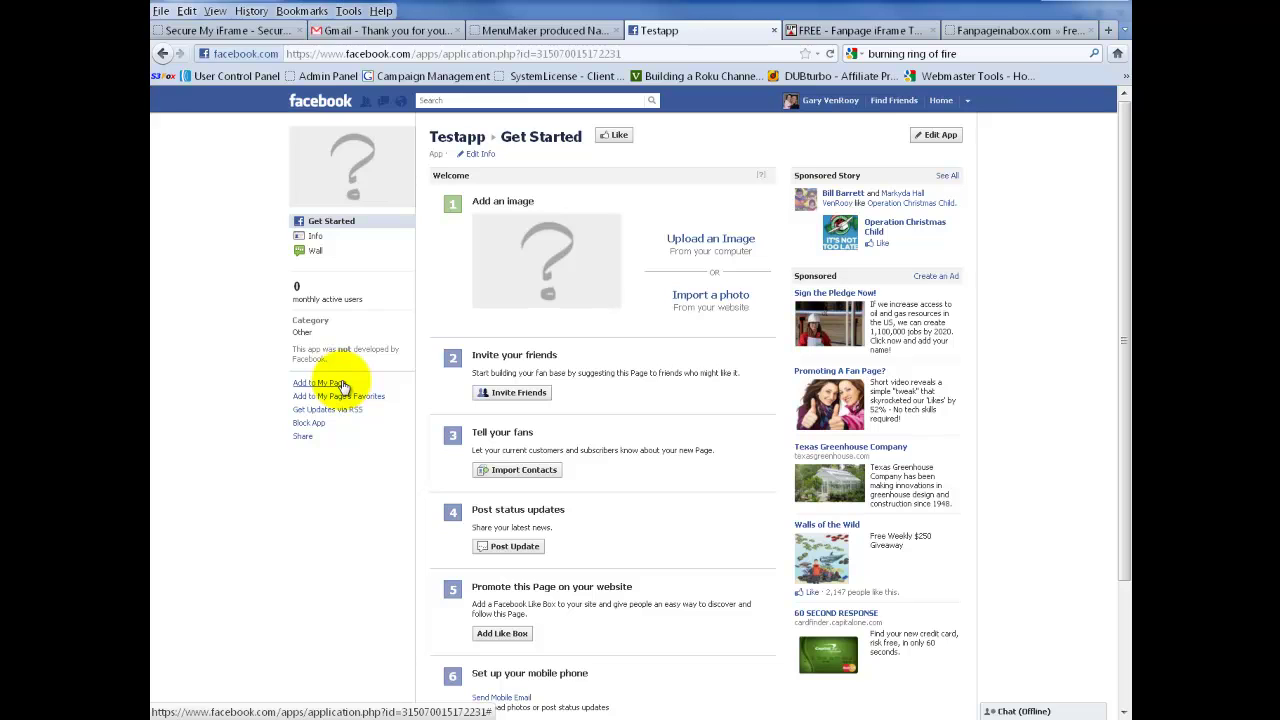
- Add Testapp to the Fanpage Test page with Add to My Page, then close the page list
left_click(335, 383)
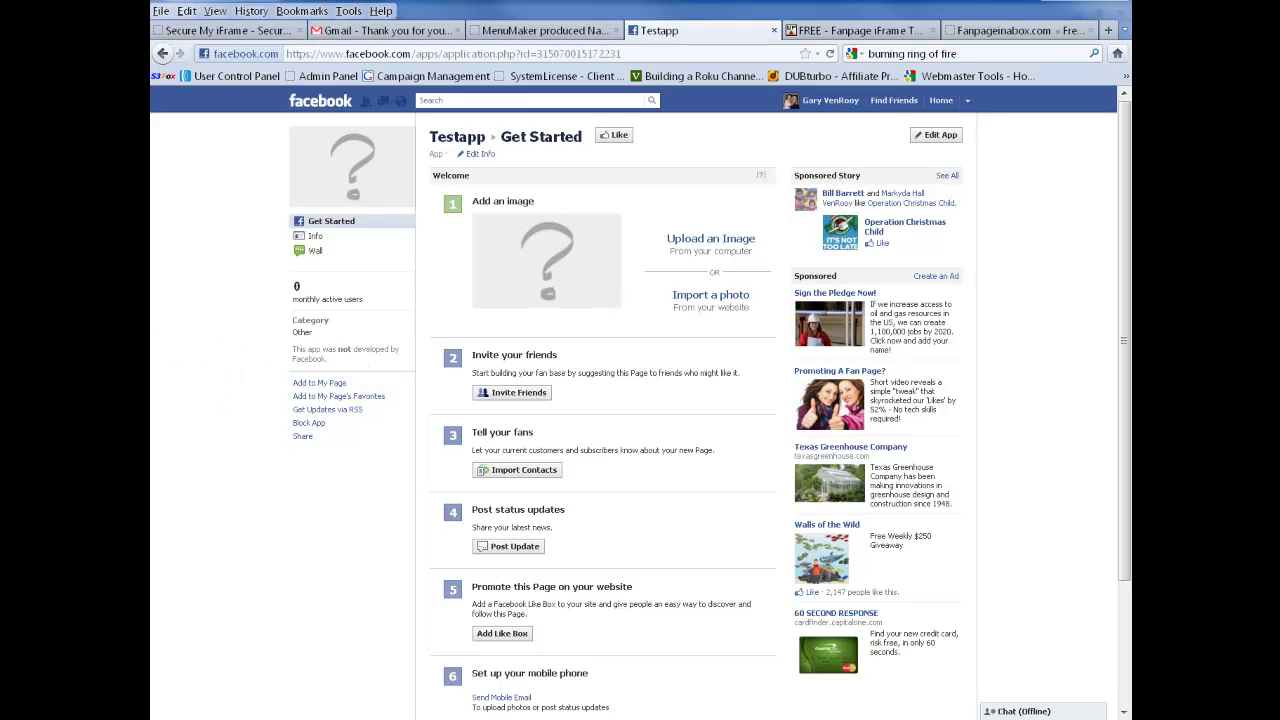
left_click(333, 385)
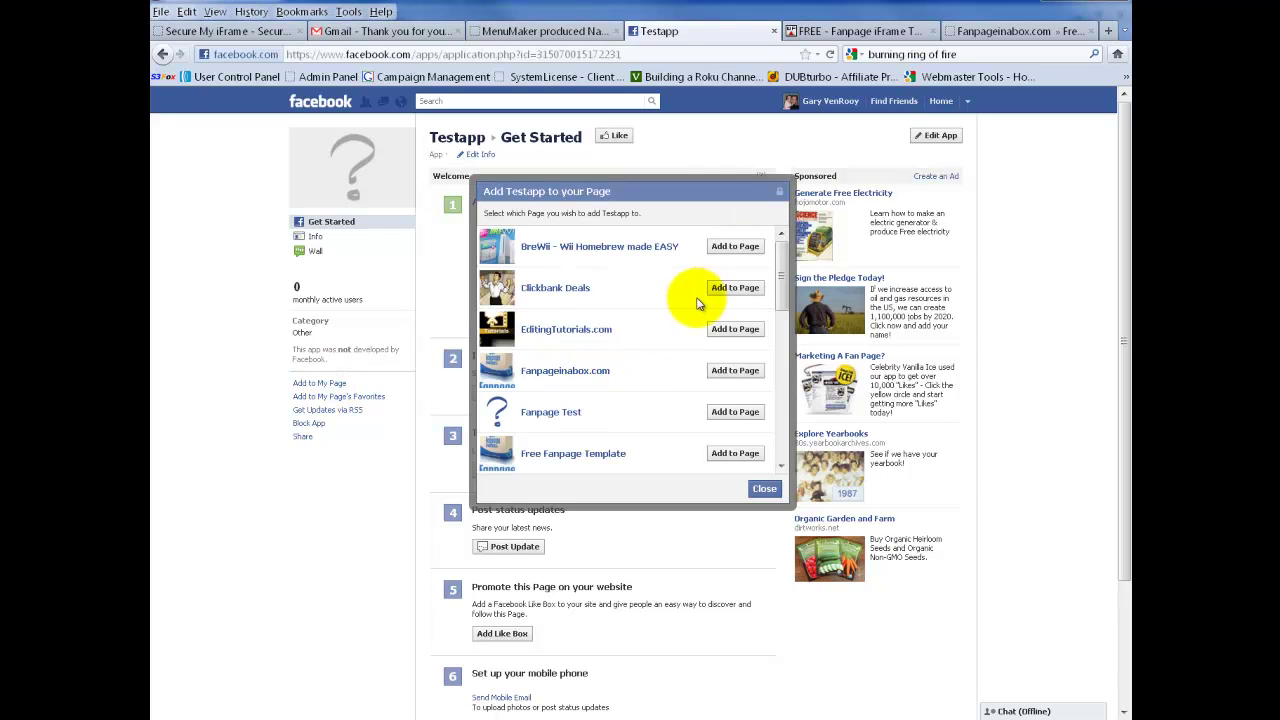
left_click_drag(782, 253, 783, 270)
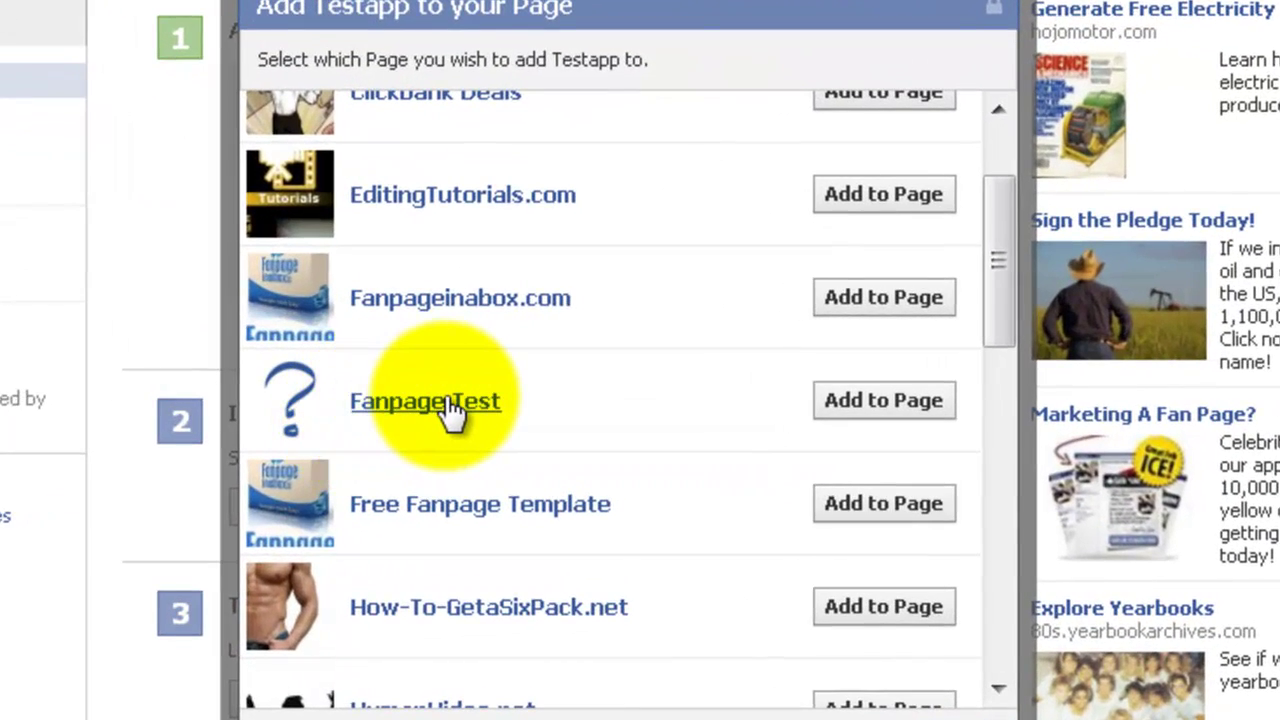
left_click(891, 402)
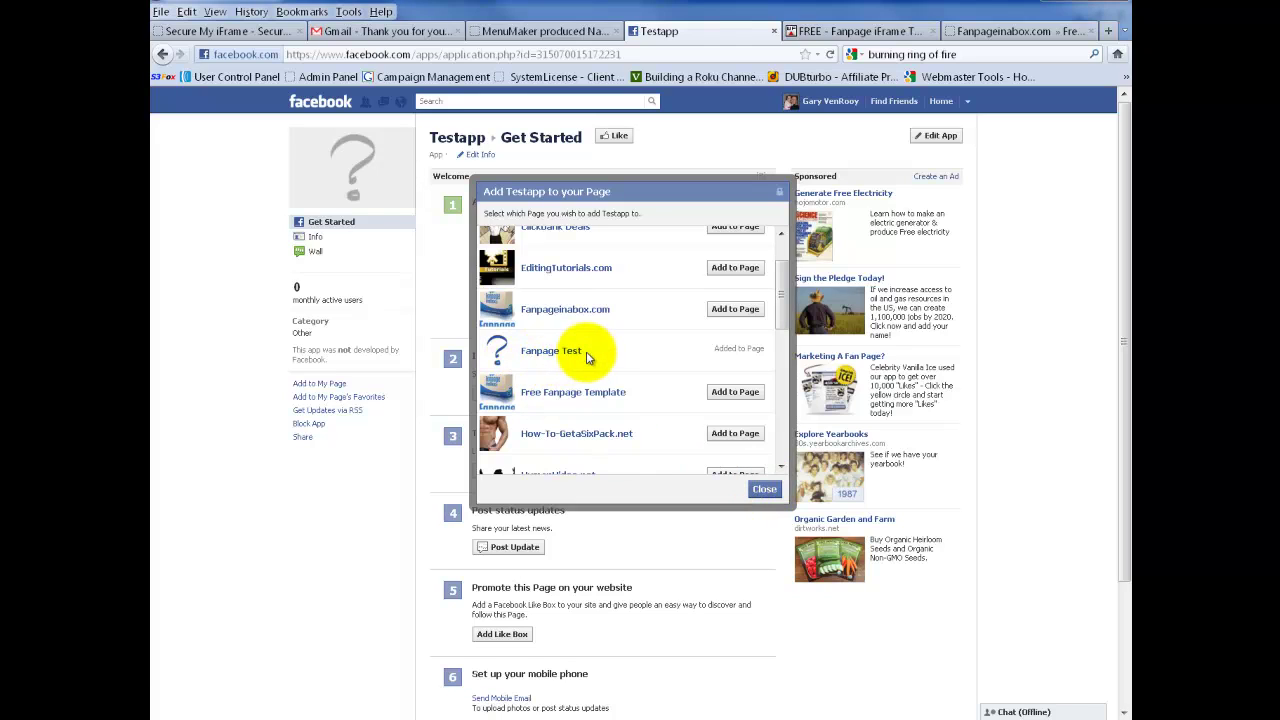
left_click(764, 490)
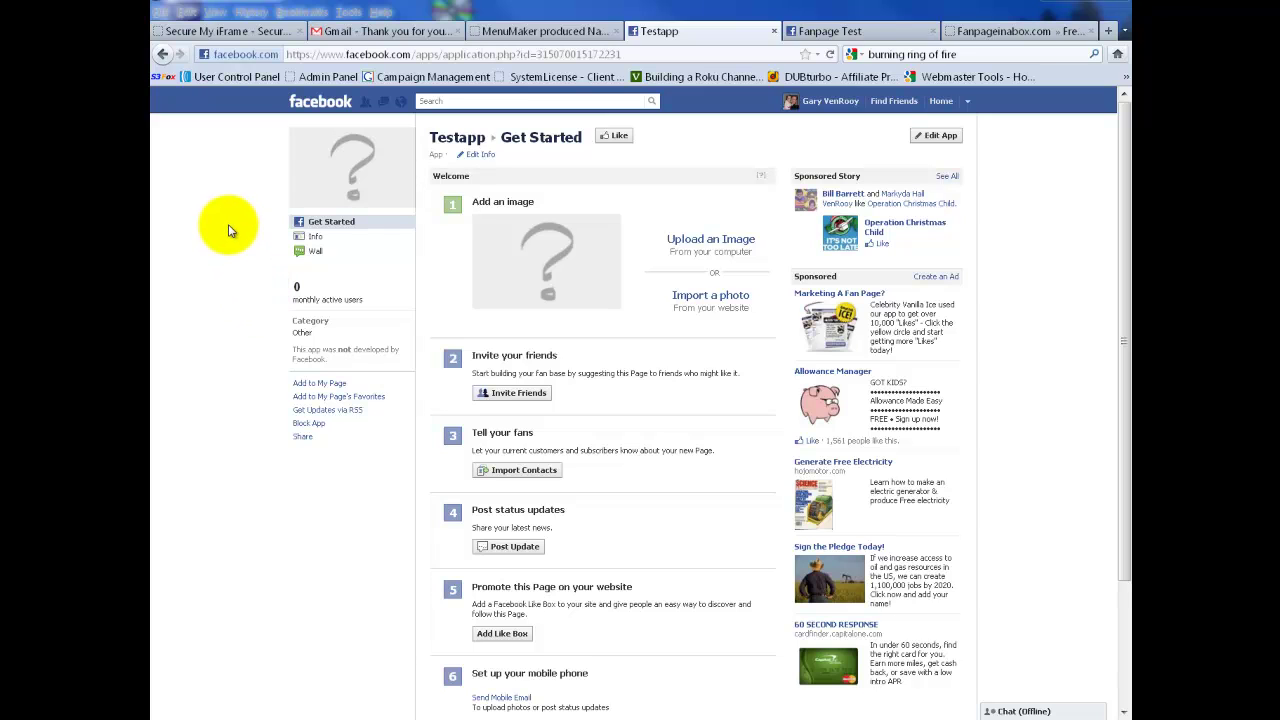
- Go back to Testapp's Basic settings page and copy its App ID
left_click(162, 57)
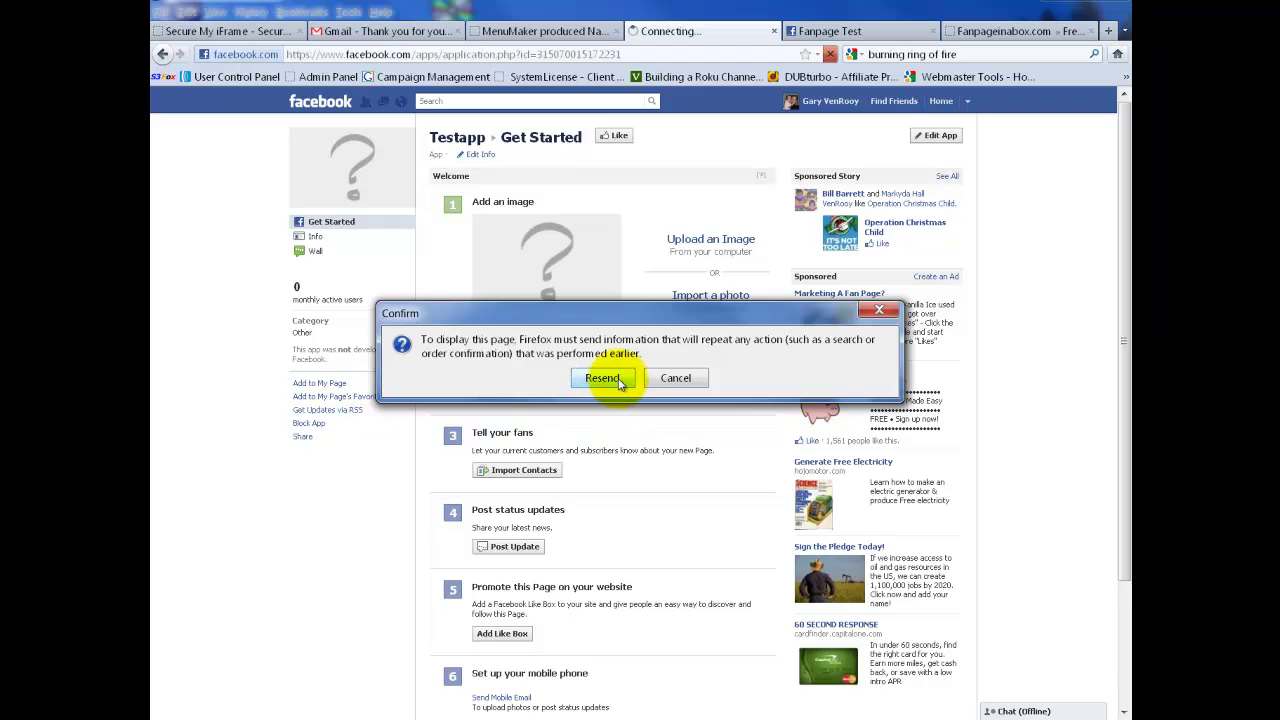
left_click(618, 383)
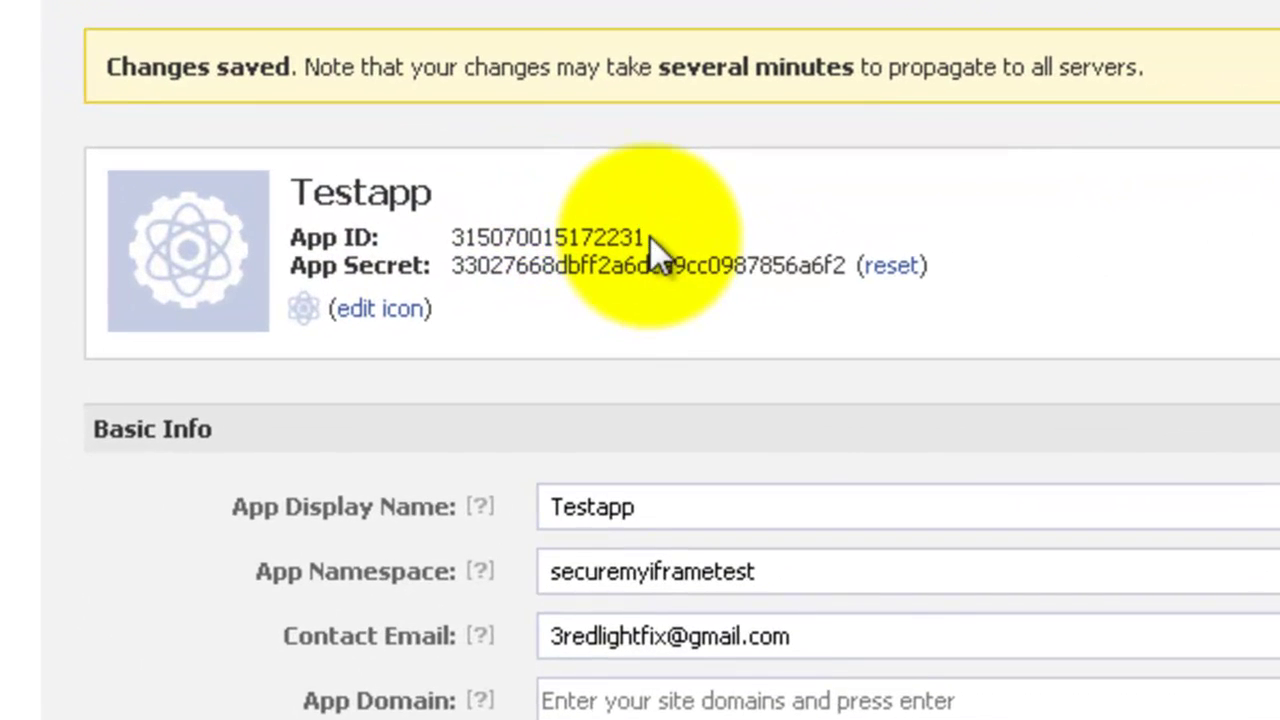
left_click_drag(648, 237, 447, 247)
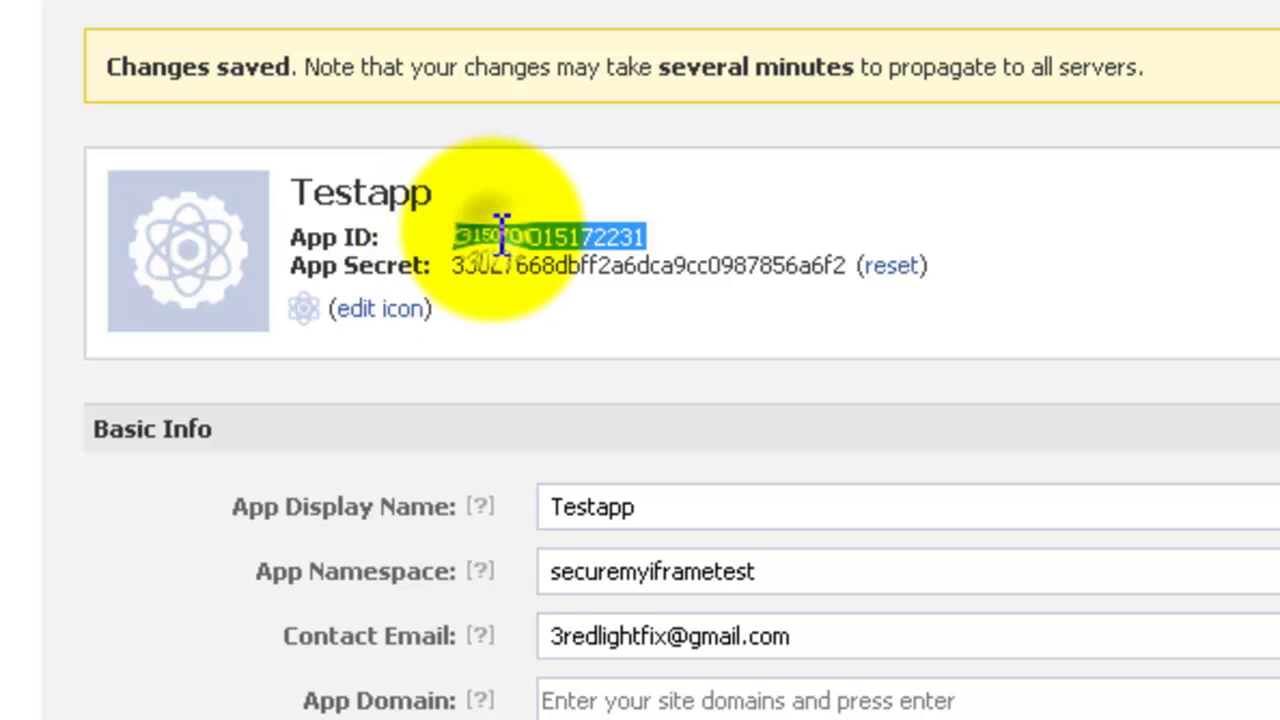
right_click(500, 234)
left_click(583, 266)
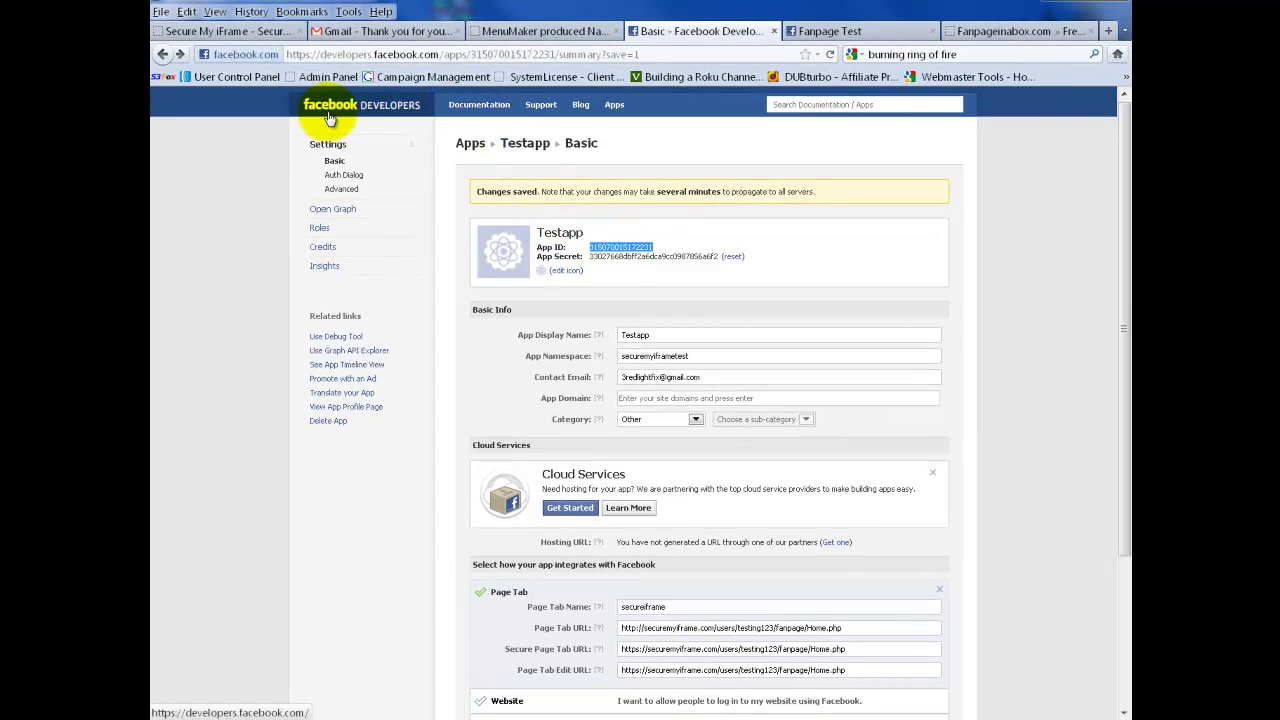
- In Home.php, replace the placeholder x's in appId with Testapp's App ID and save
left_click(192, 33)
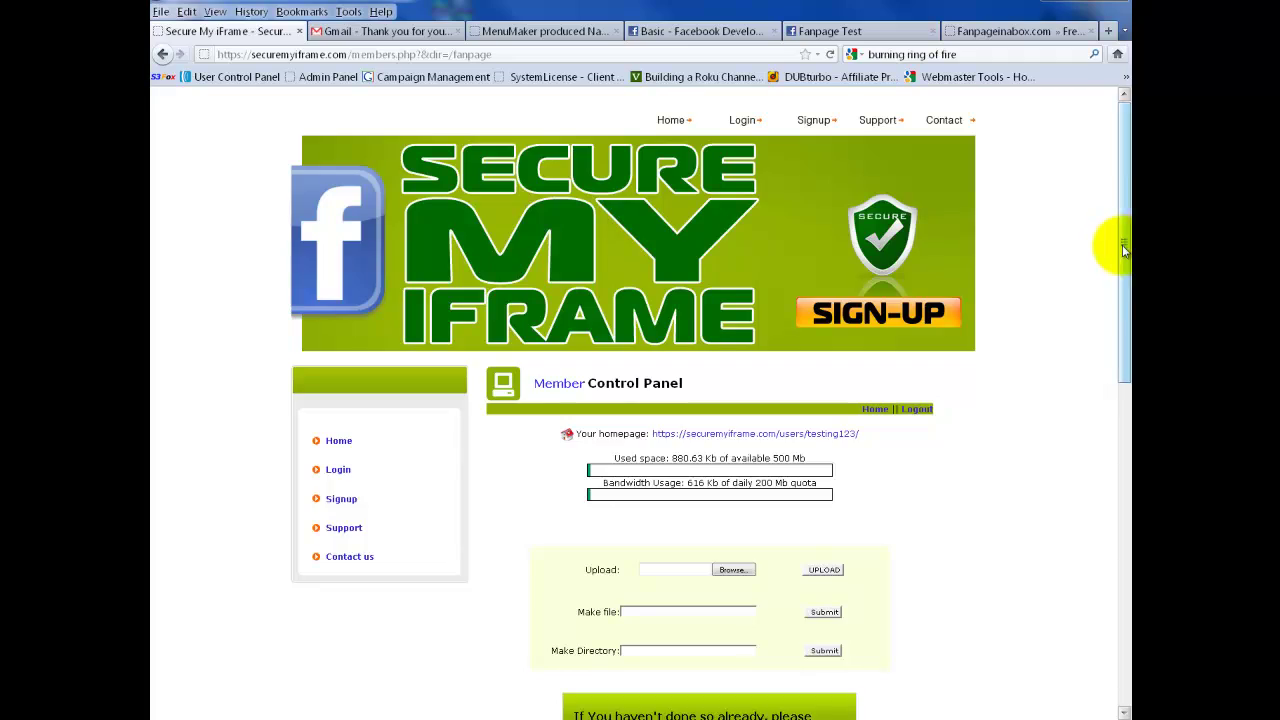
left_click_drag(1123, 250, 1123, 550)
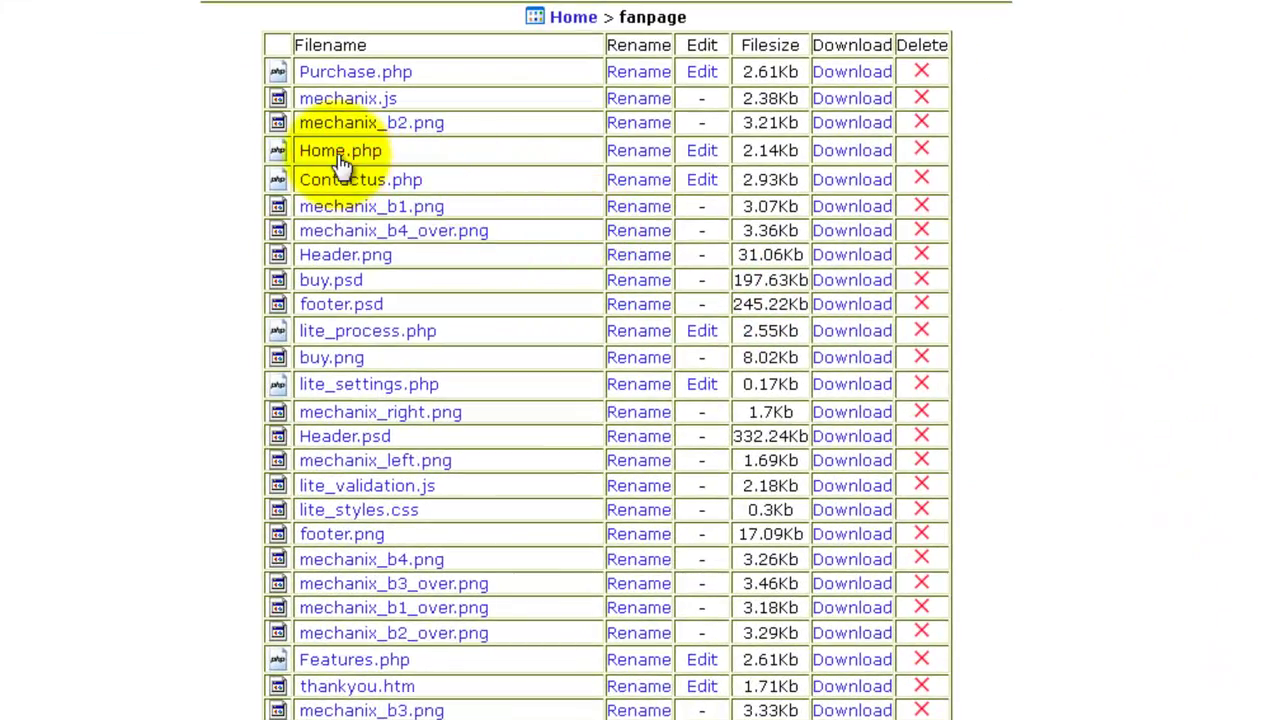
left_click(703, 150)
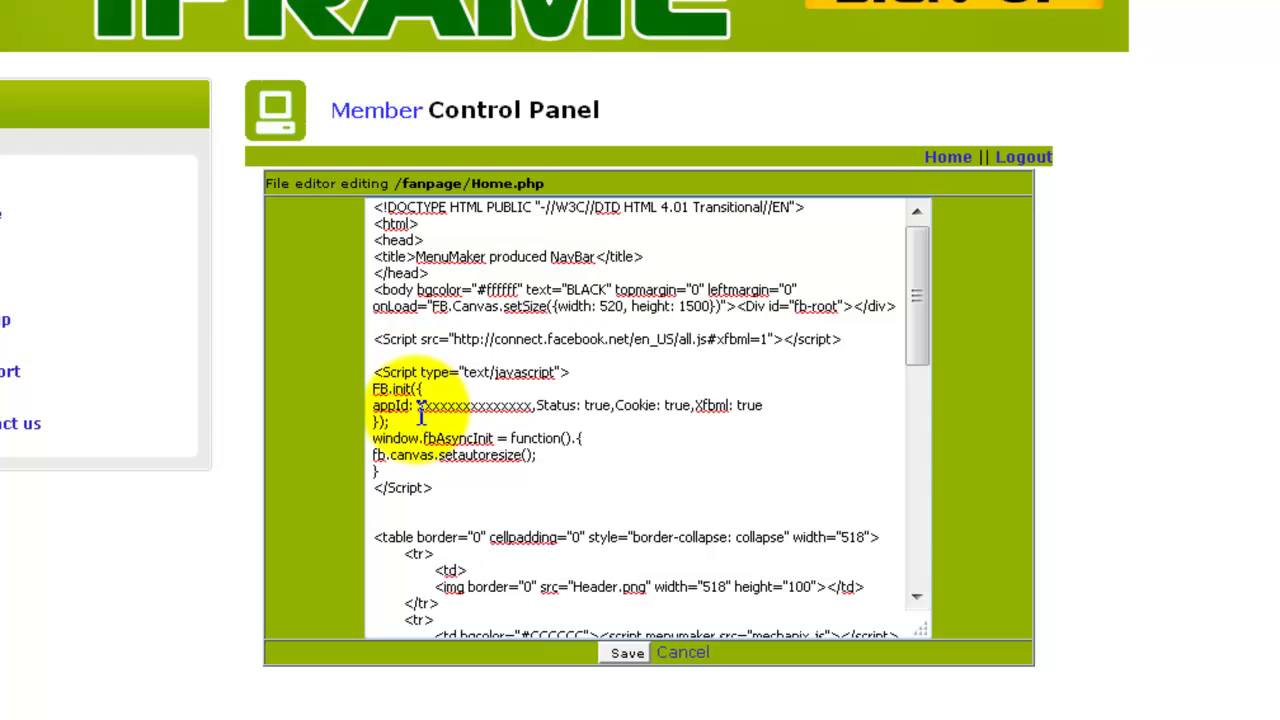
left_click_drag(420, 410, 533, 408)
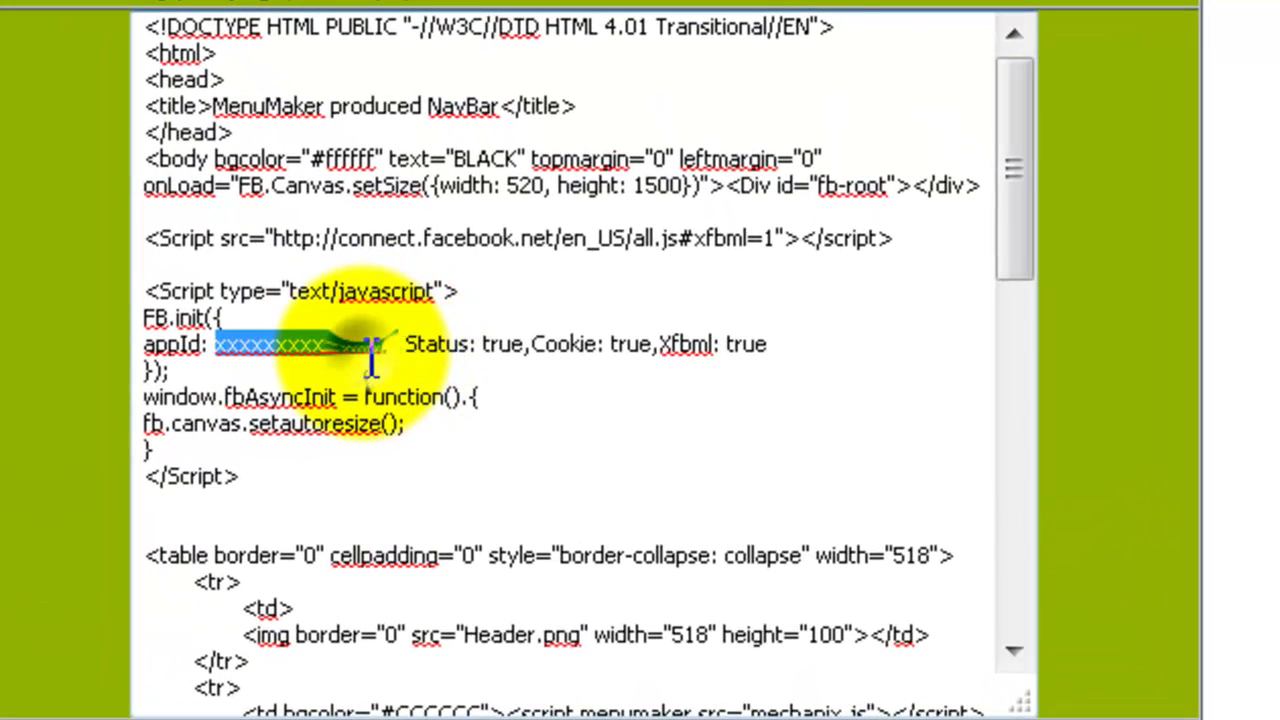
right_click(423, 343)
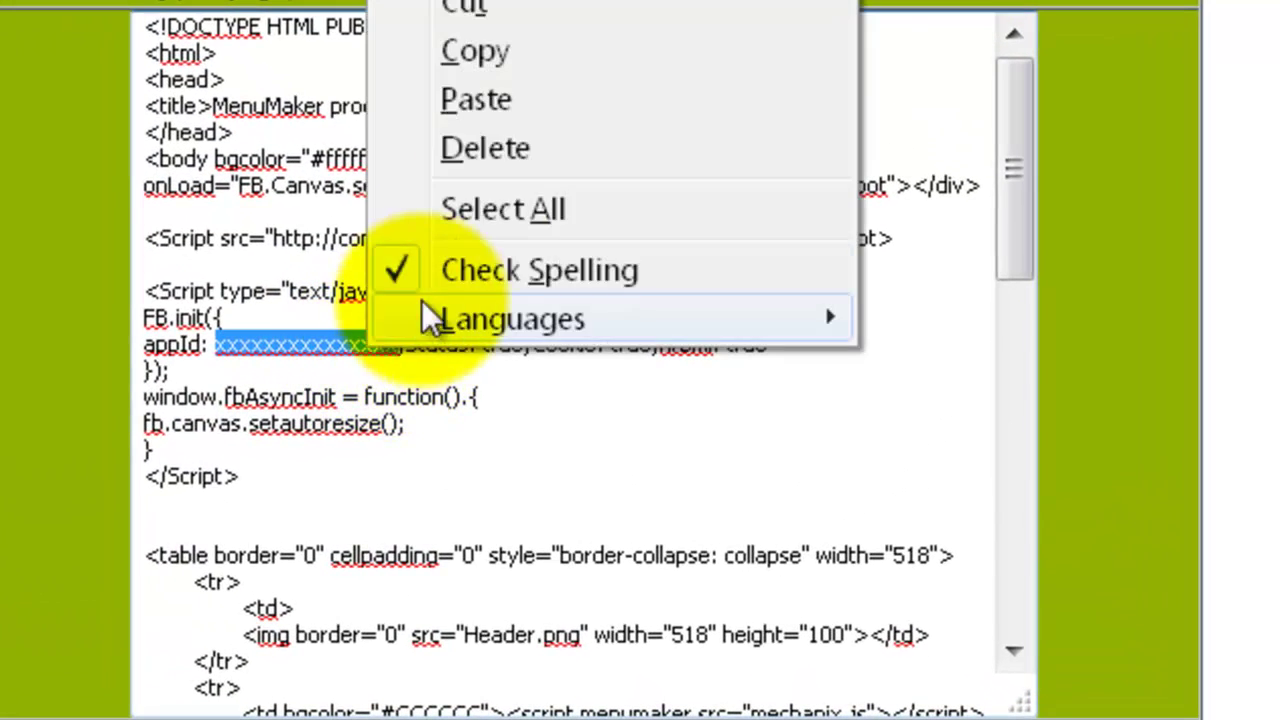
left_click(476, 100)
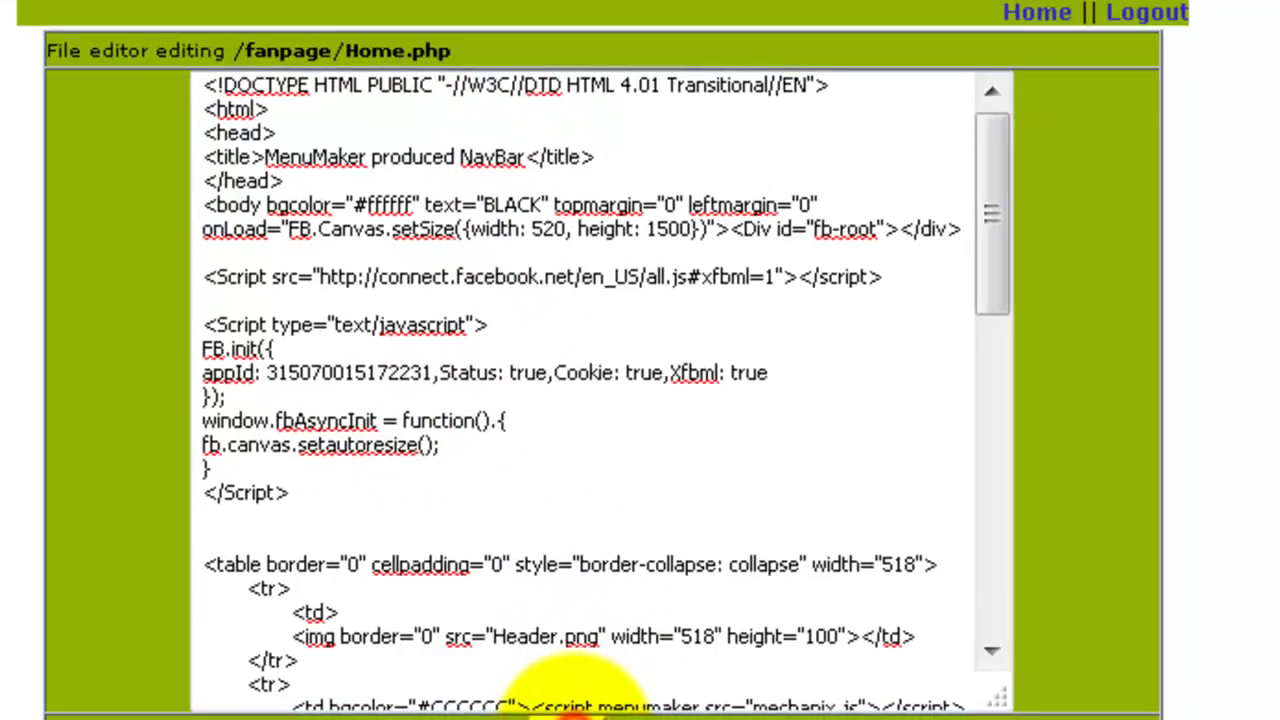
left_click(572, 708)
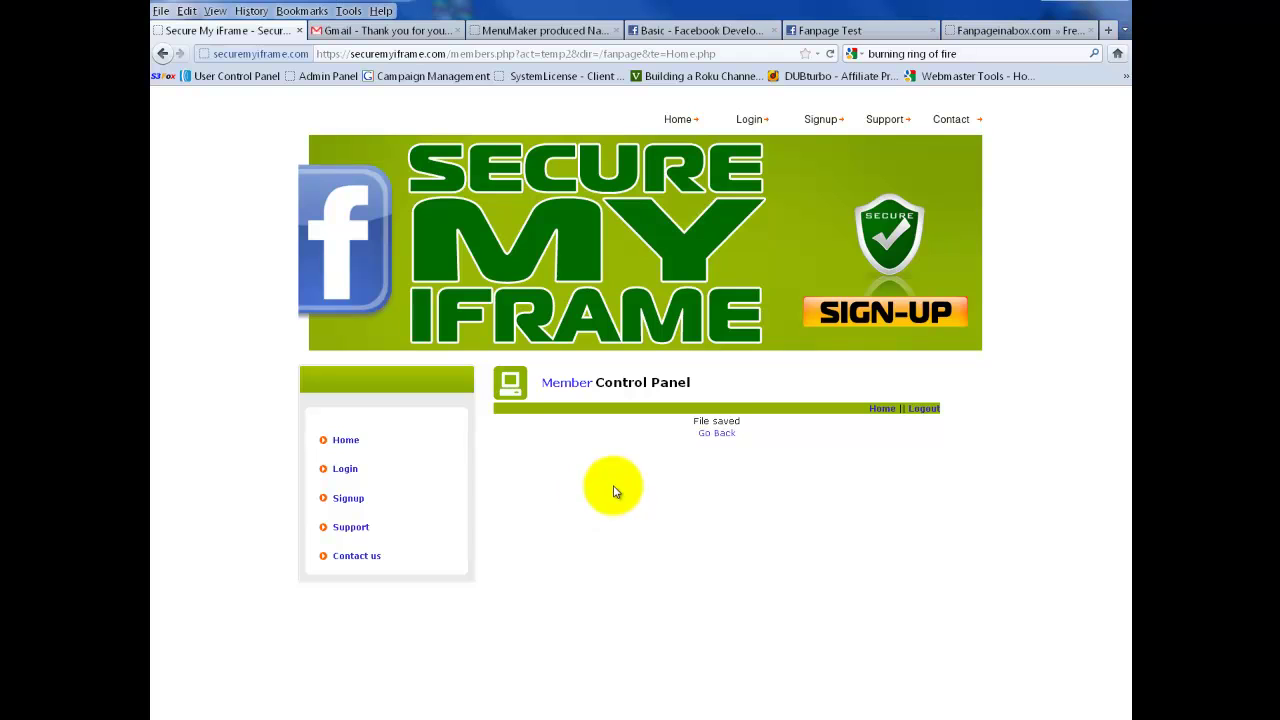
- Replace the appId placeholder in Purchase.php with the App ID and save the file
left_click(717, 441)
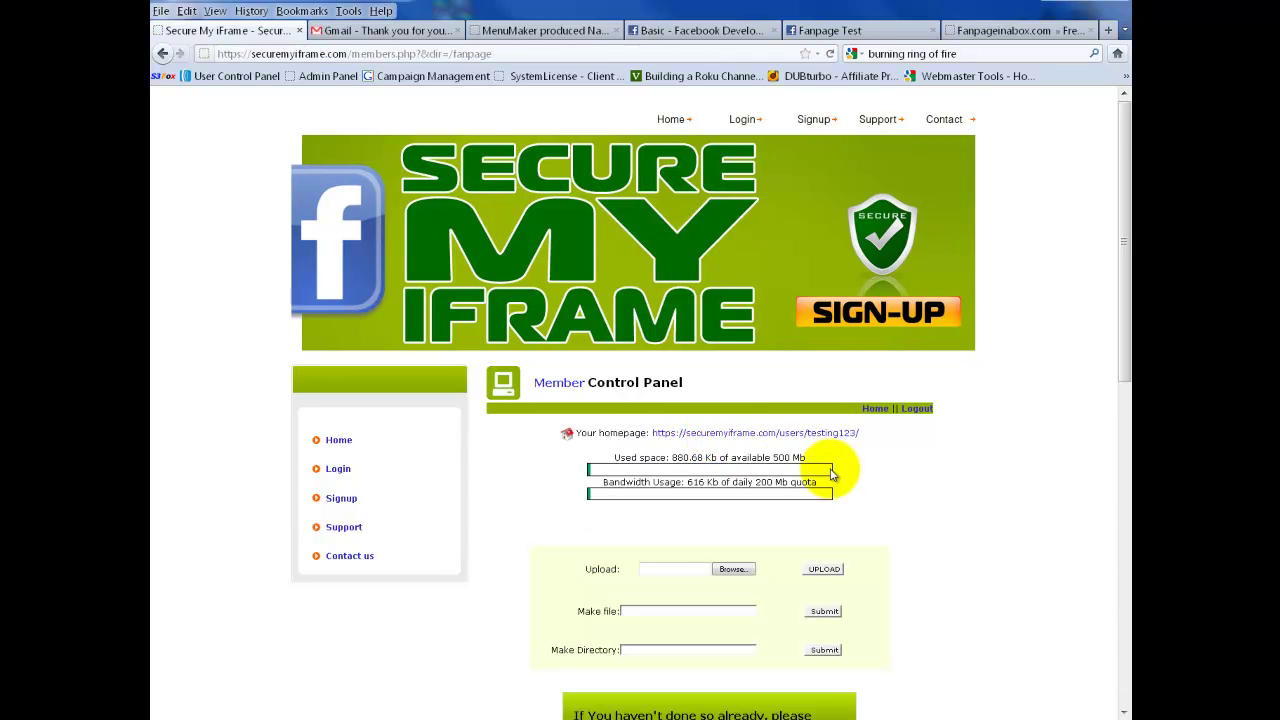
scroll(845, 484, "down", 2)
scroll(835, 481, "down", 9)
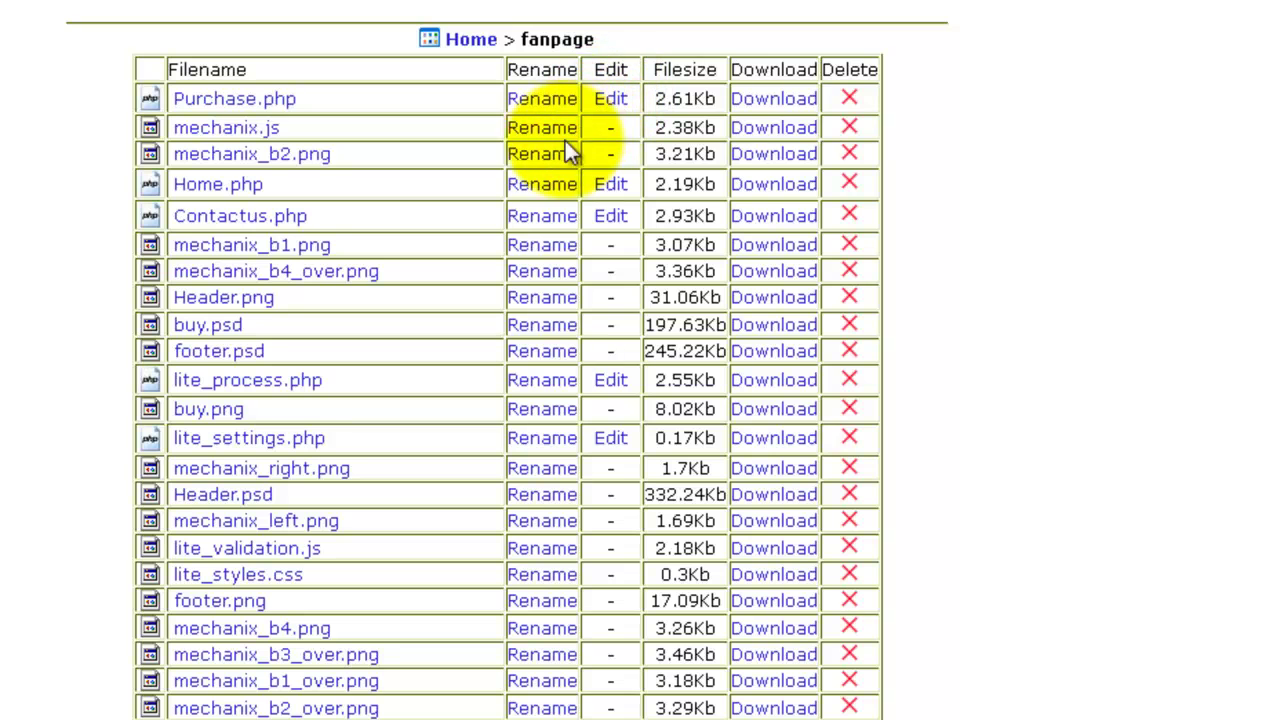
left_click(612, 100)
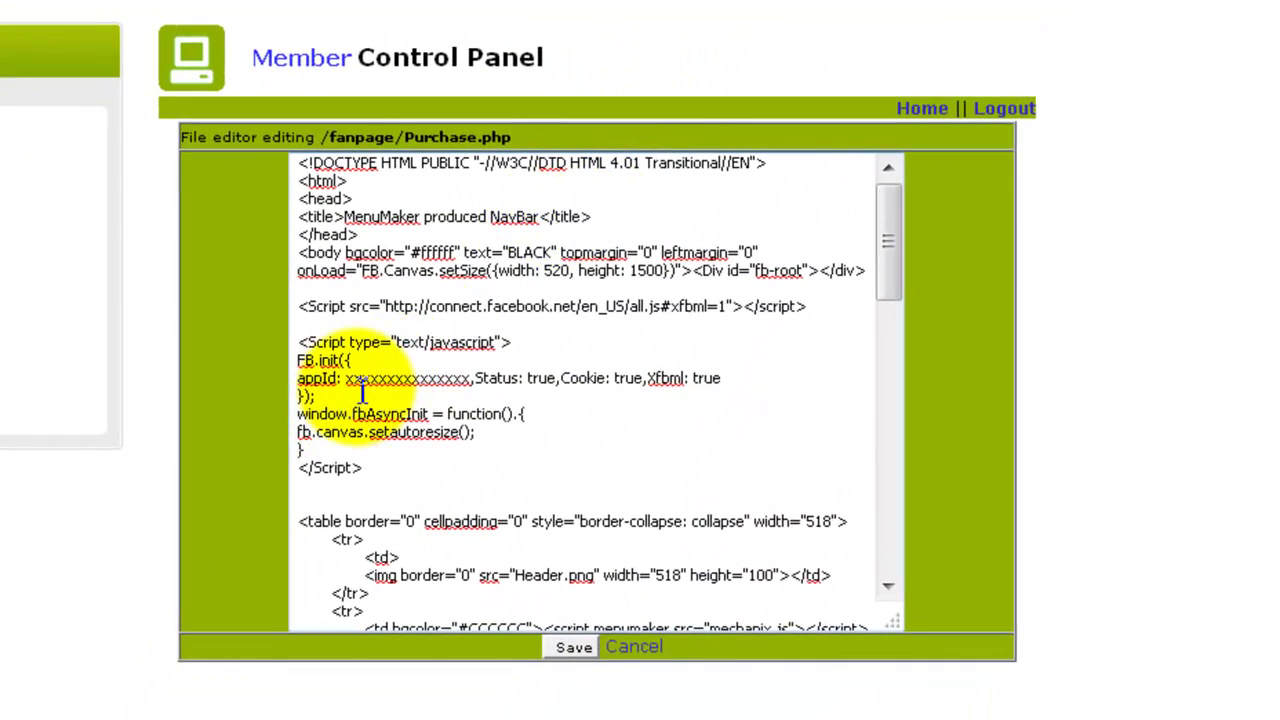
left_click_drag(348, 379, 476, 385)
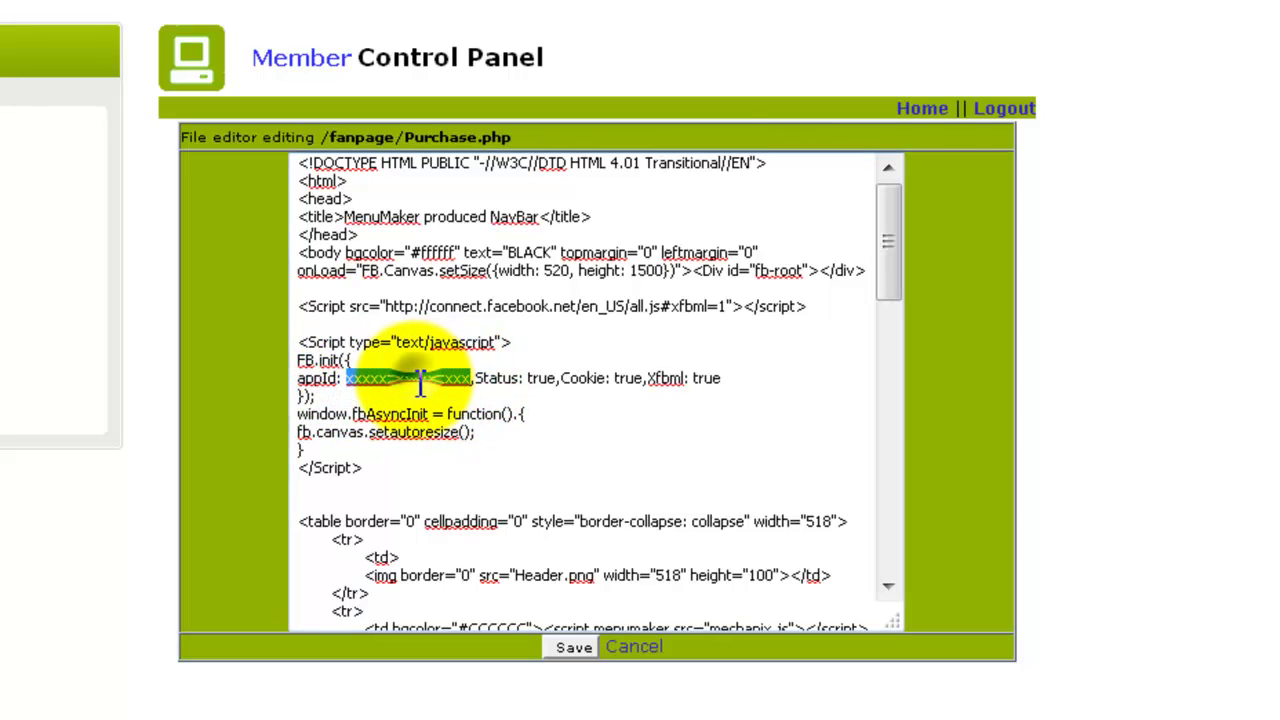
right_click(420, 379)
left_click(531, 208)
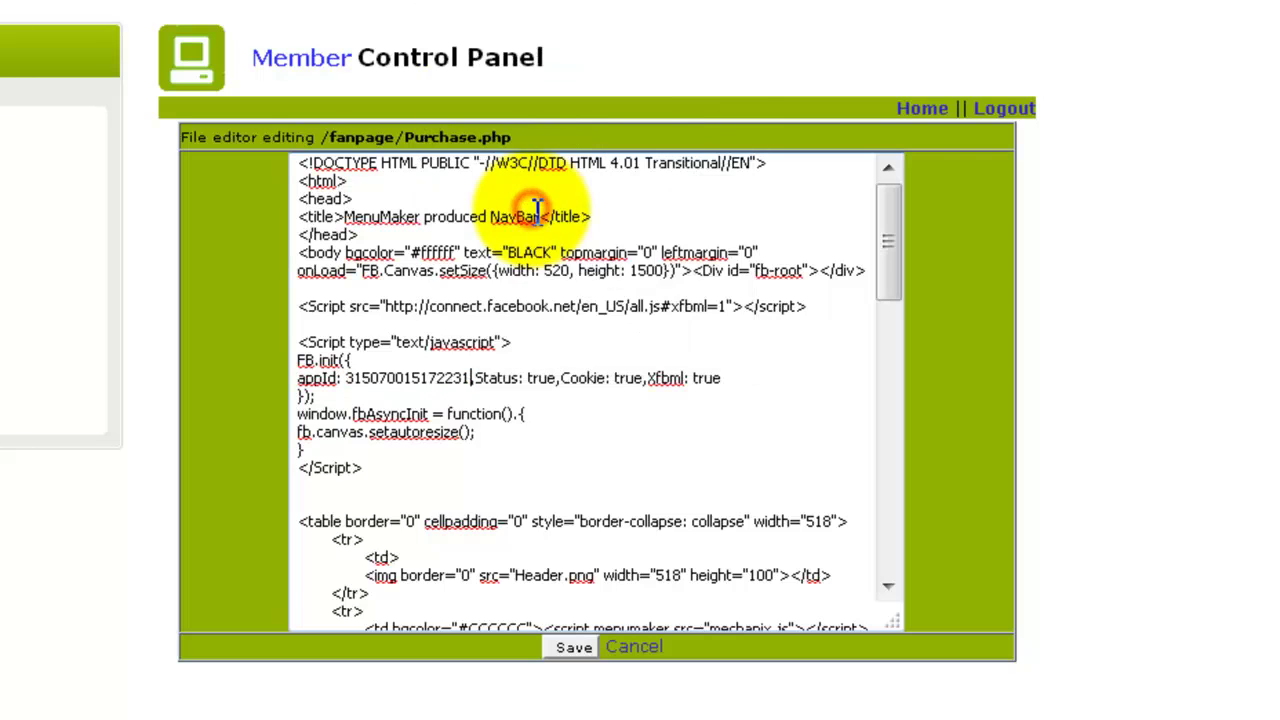
left_click(574, 647)
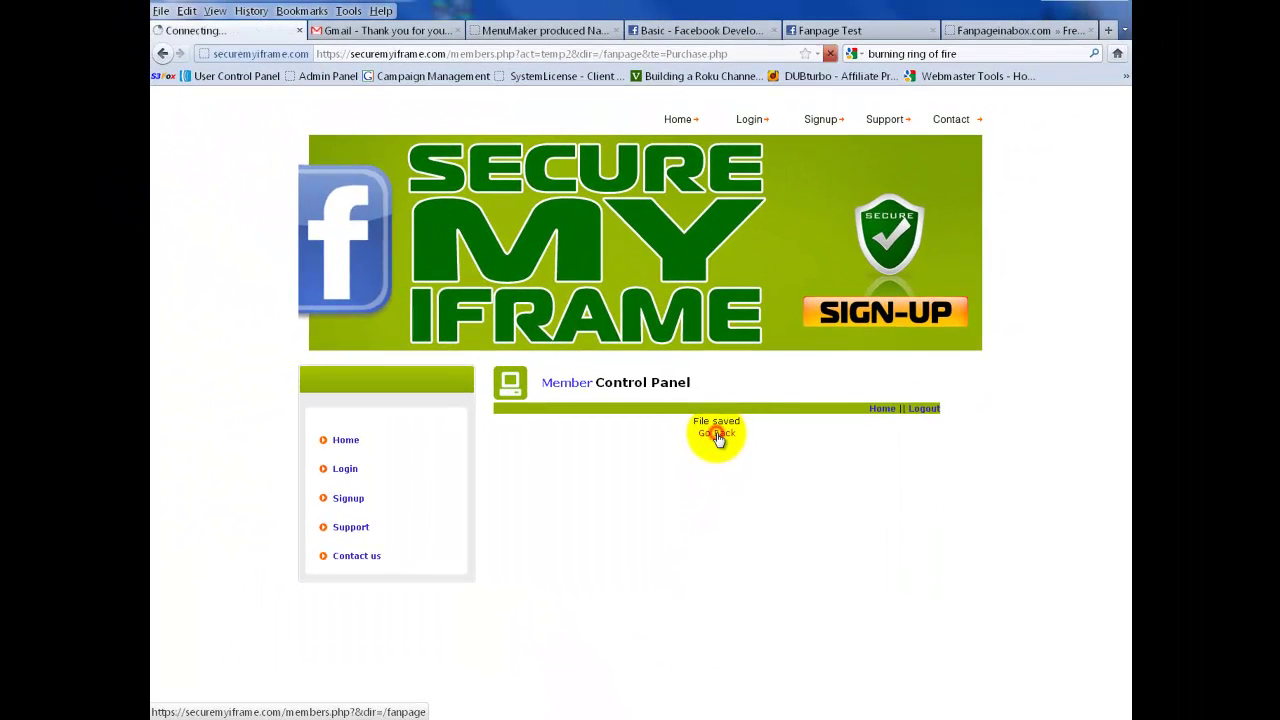
- Return to the file manager and scroll down to the fanpage file table
left_click(614, 166)
scroll(725, 505, "down", 10)
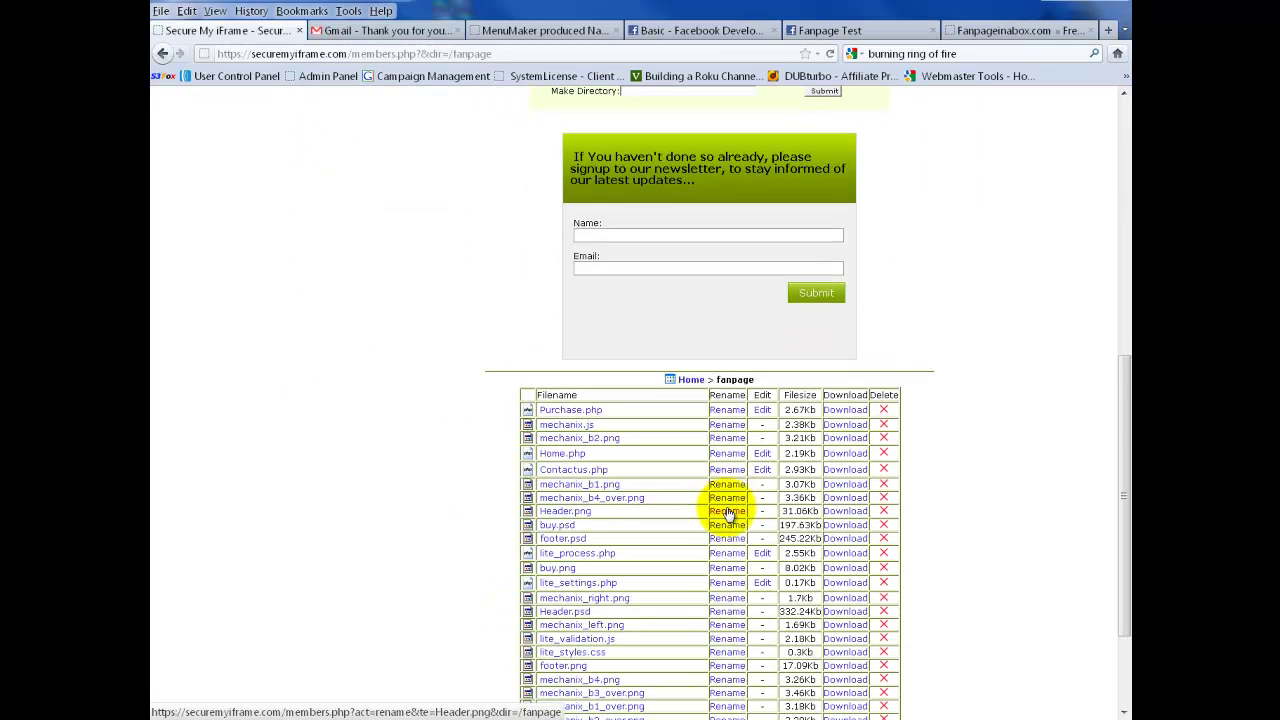
scroll(729, 513, "down", 3)
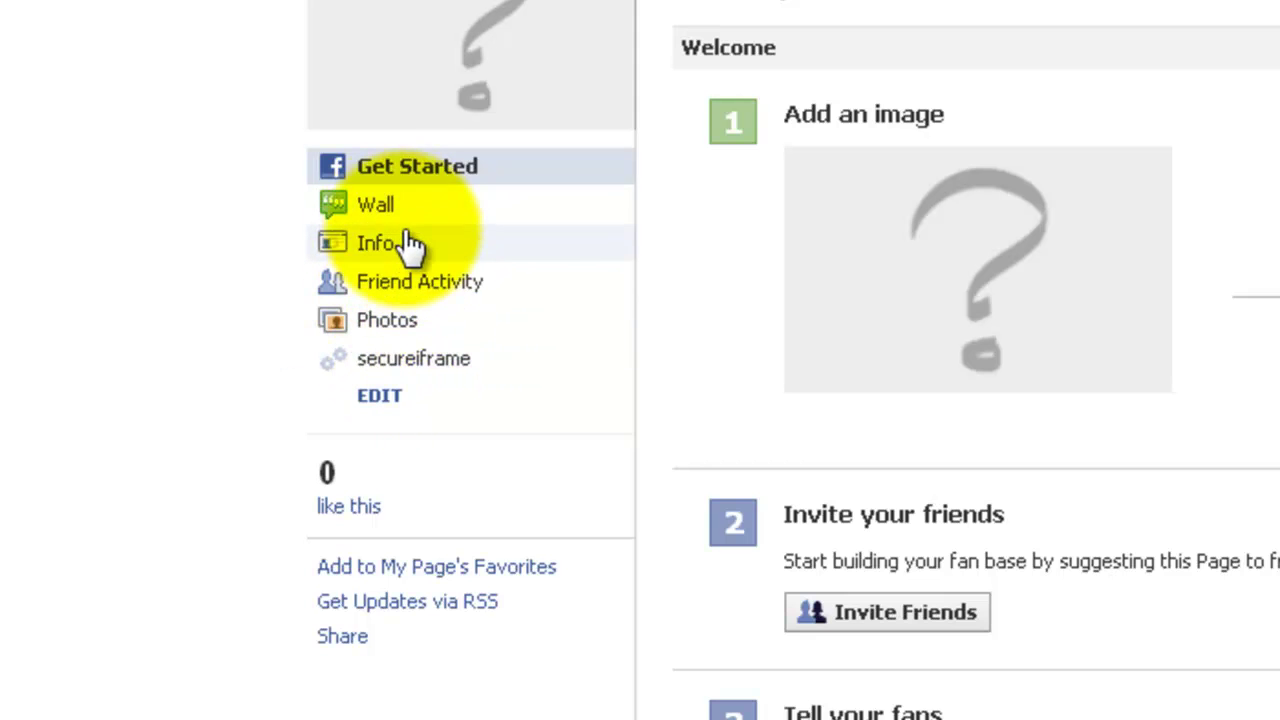
- Open Fanpage Test's secureiframe tab and scroll through the rendered template
left_click(418, 370)
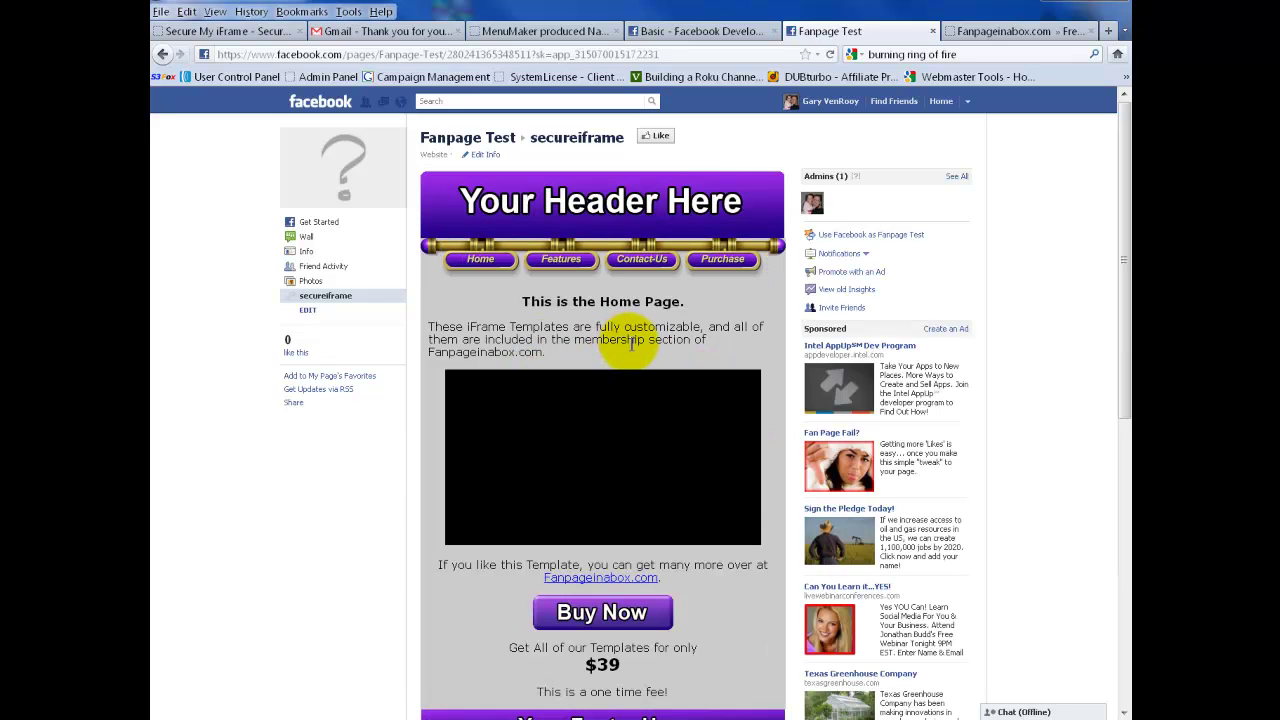
scroll(709, 634, "down", 3)
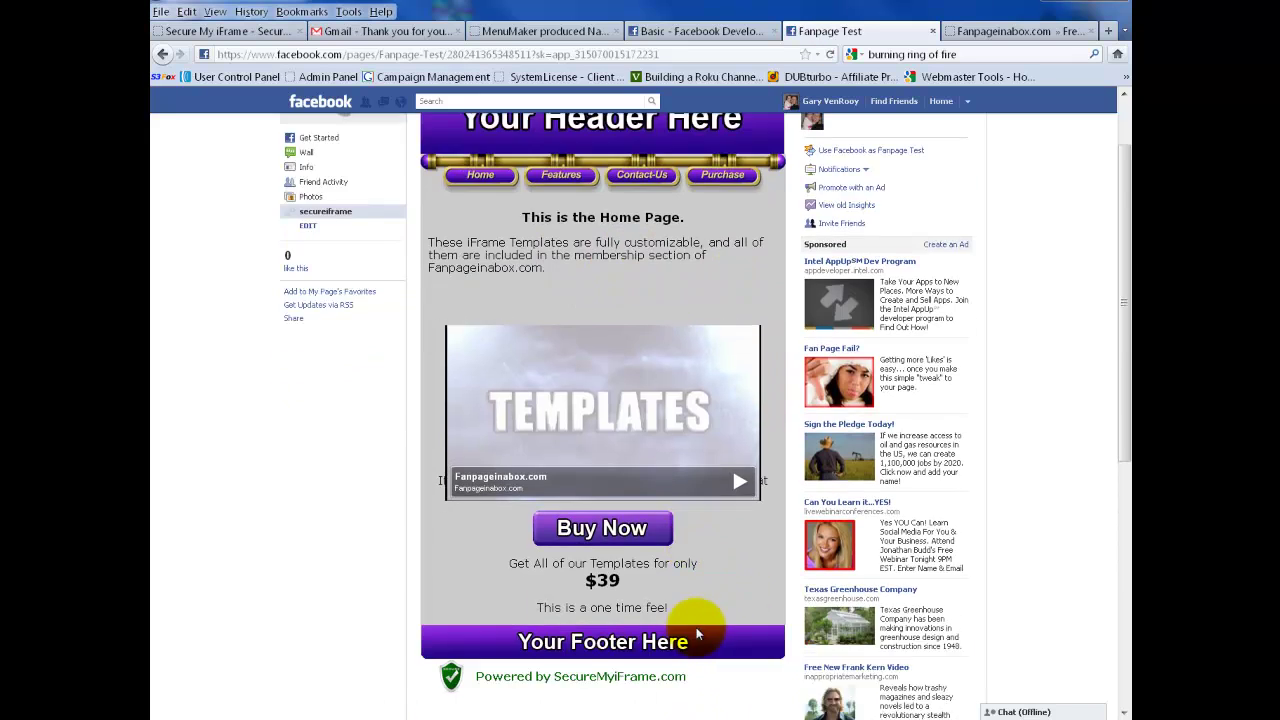
scroll(704, 630, "up", 3)
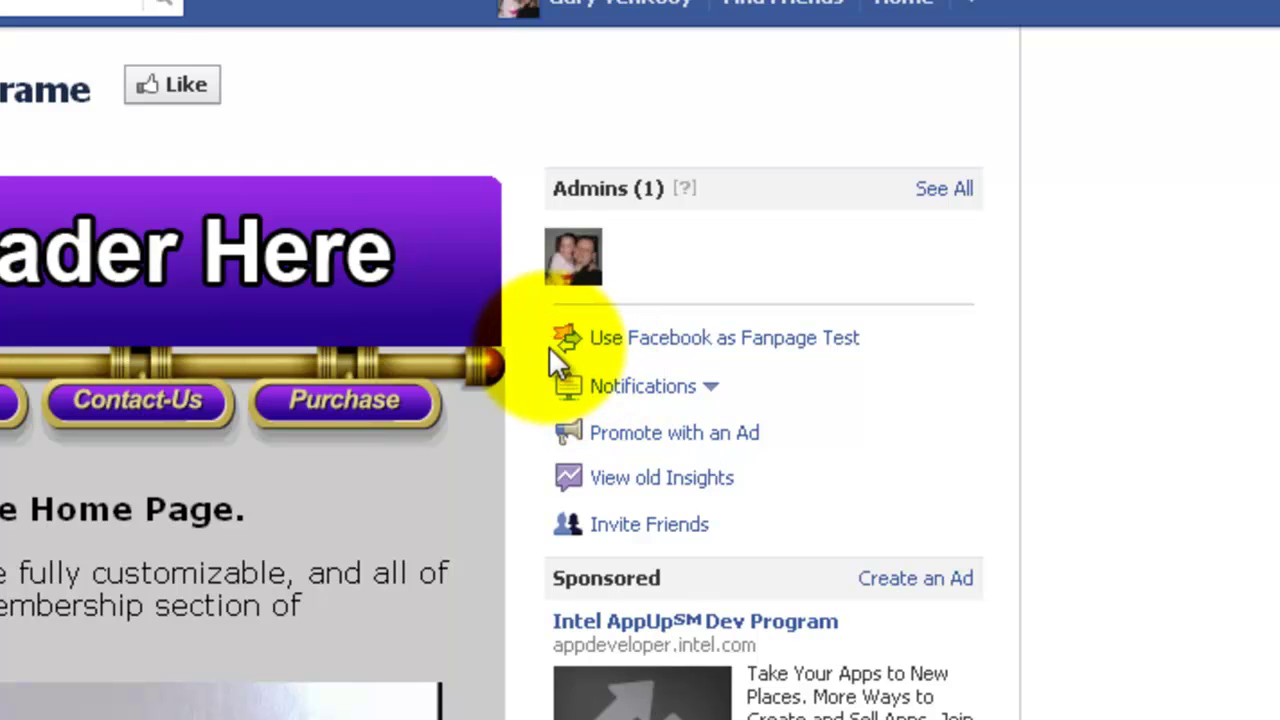
- Acting as Fanpage Test, set the page's Default Landing Tab to secureiframe
left_click(801, 346)
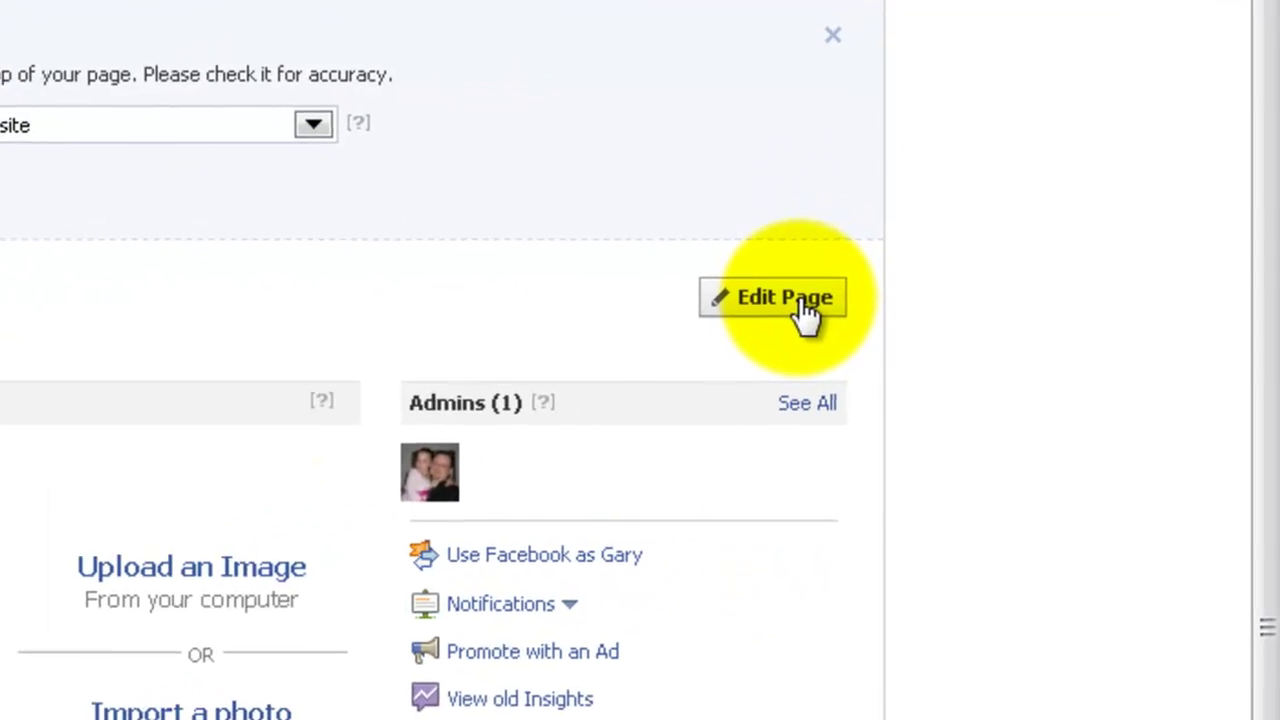
left_click(801, 300)
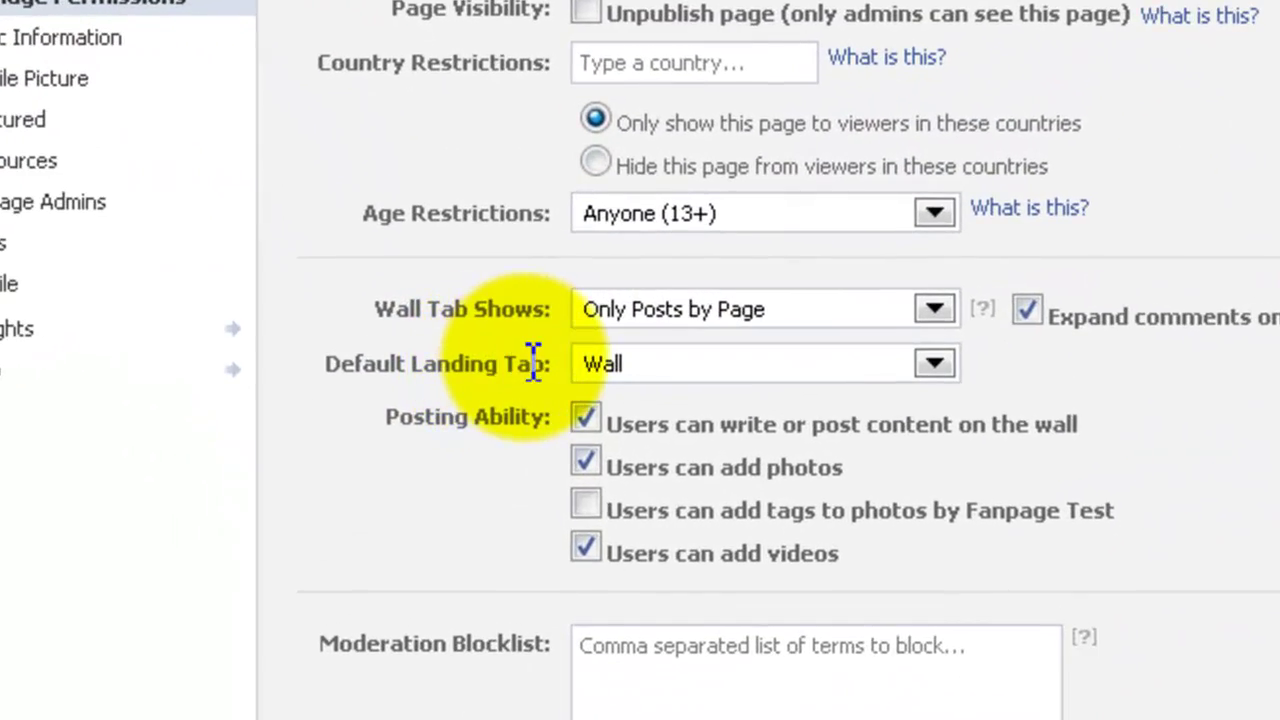
left_click(934, 363)
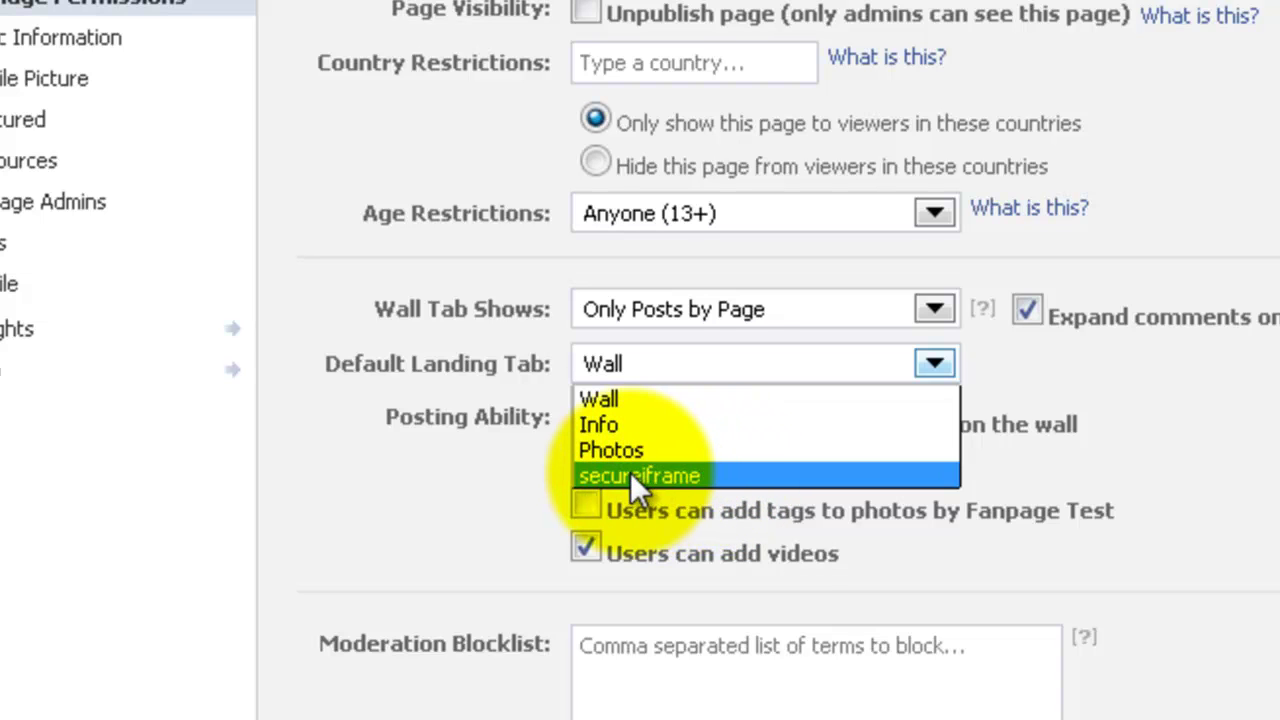
left_click(667, 478)
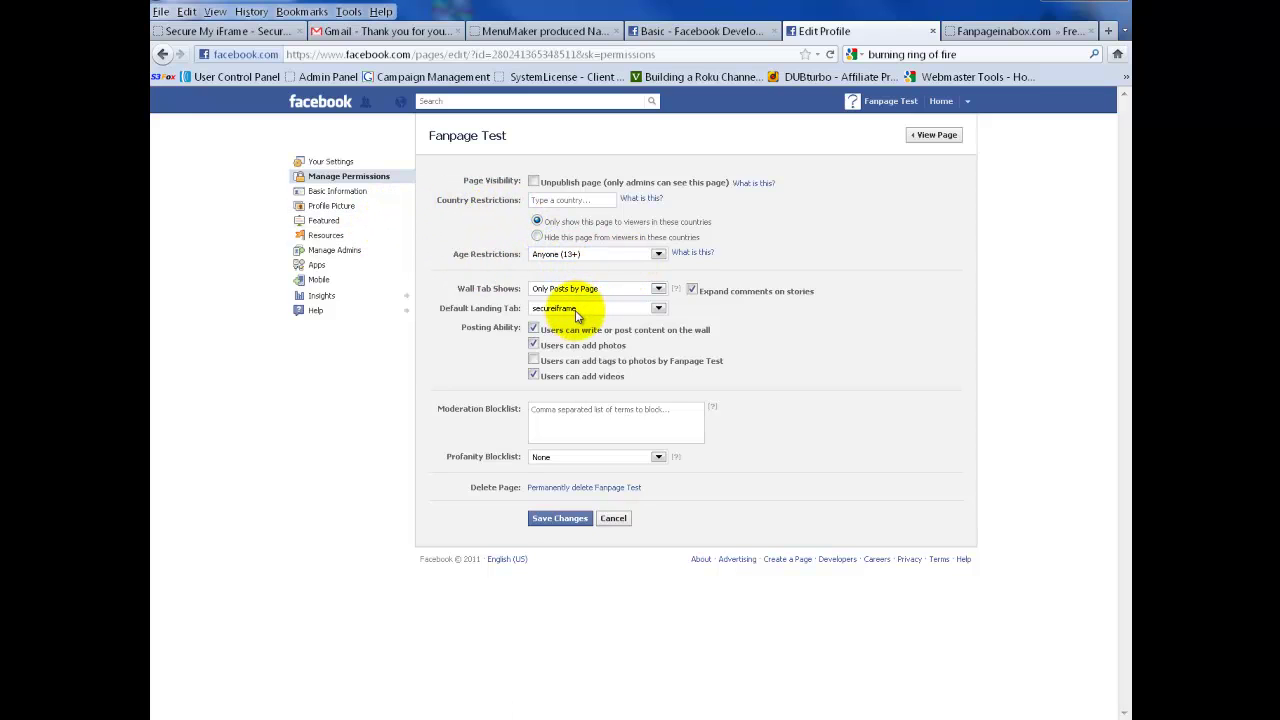
left_click(935, 137)
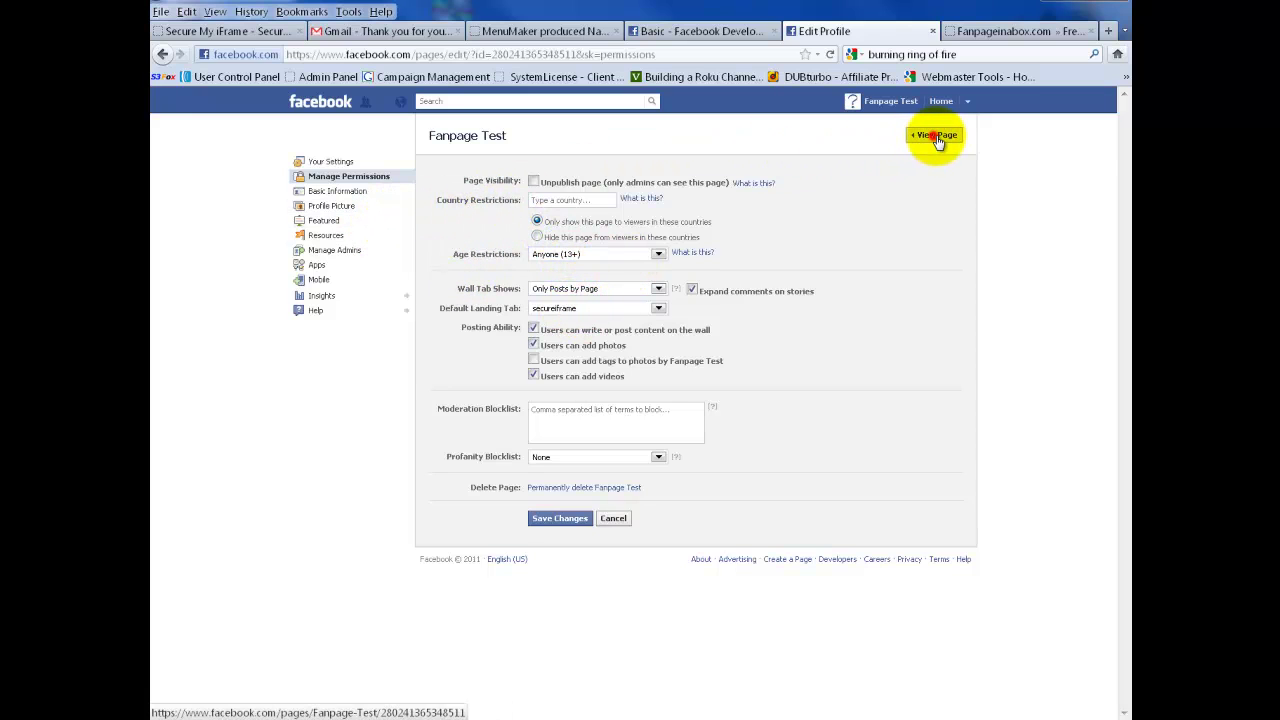